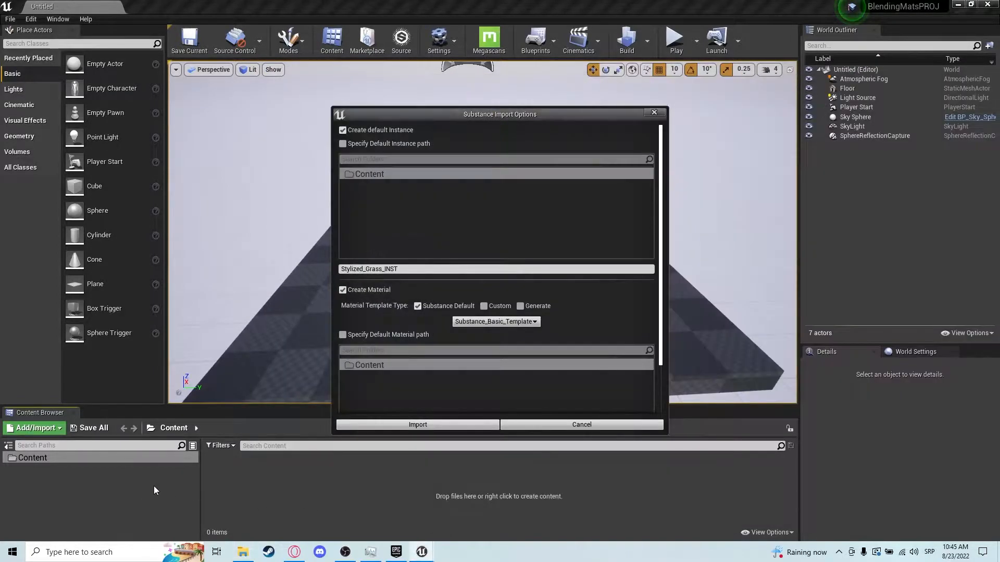
Import the Stylized Grass, Ice and Cobblestone Base substances with default settings, skipping Cobblestone Dirt and Cobblestone Grass.
left_click(439, 428)
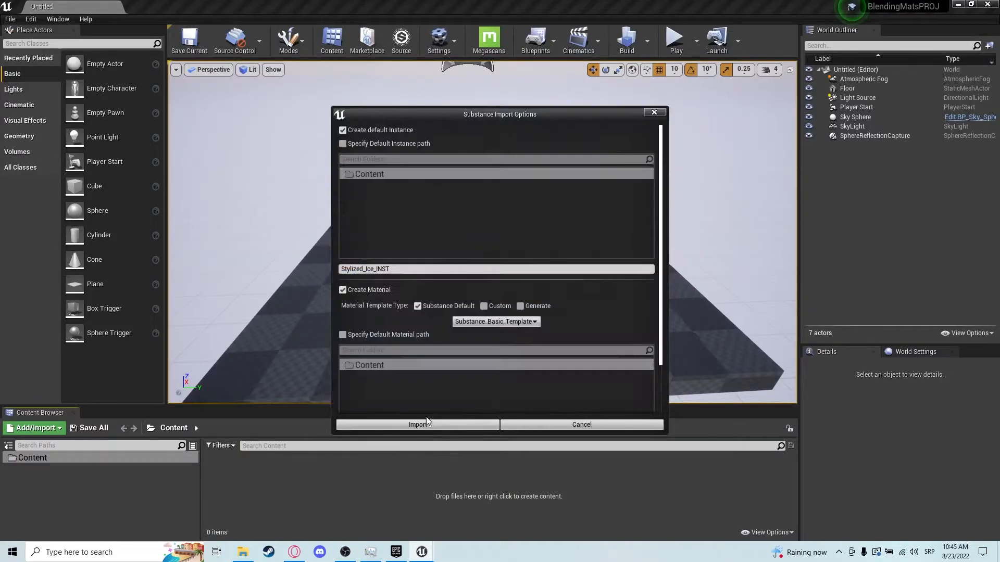
left_click(420, 426)
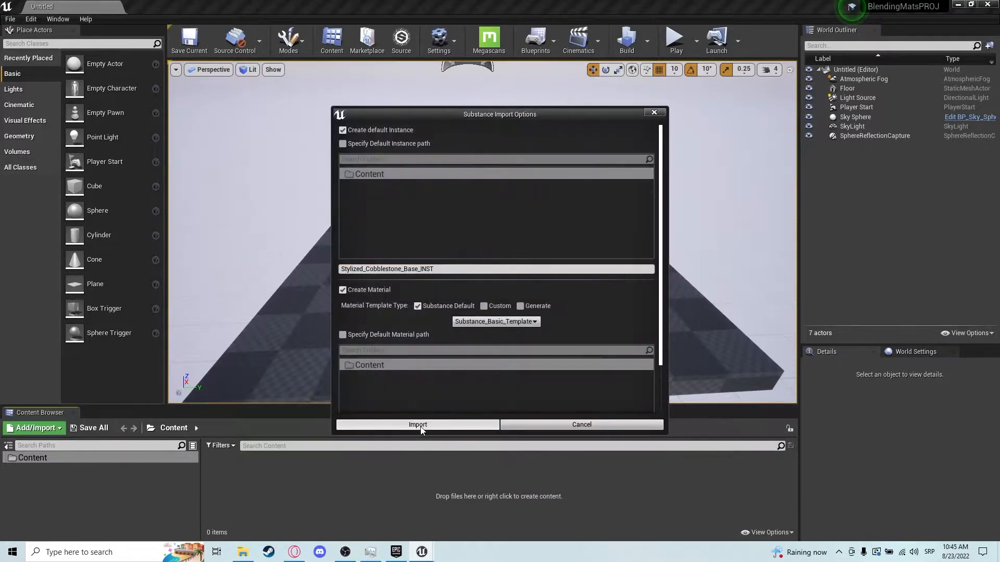
left_click(420, 426)
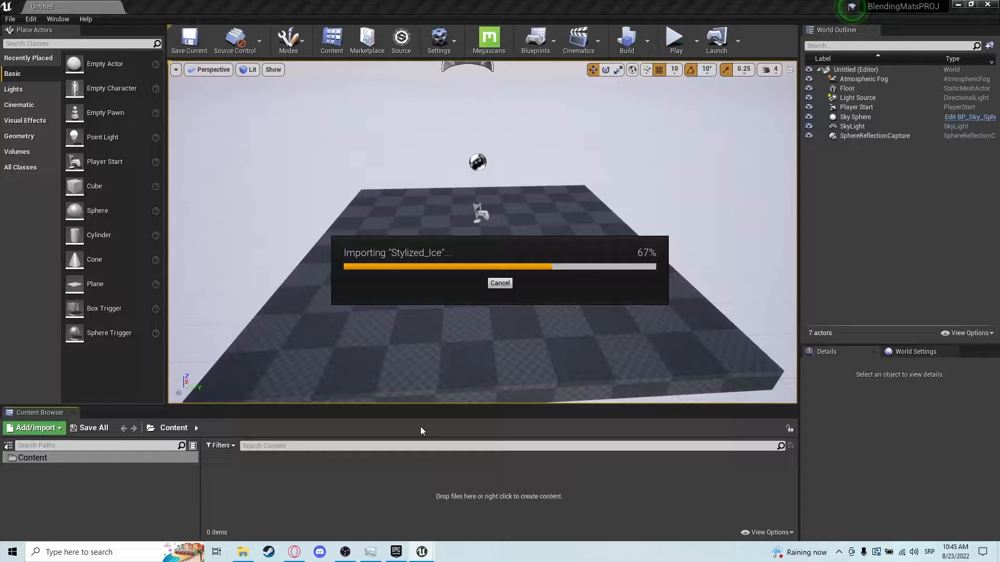
left_click(417, 306)
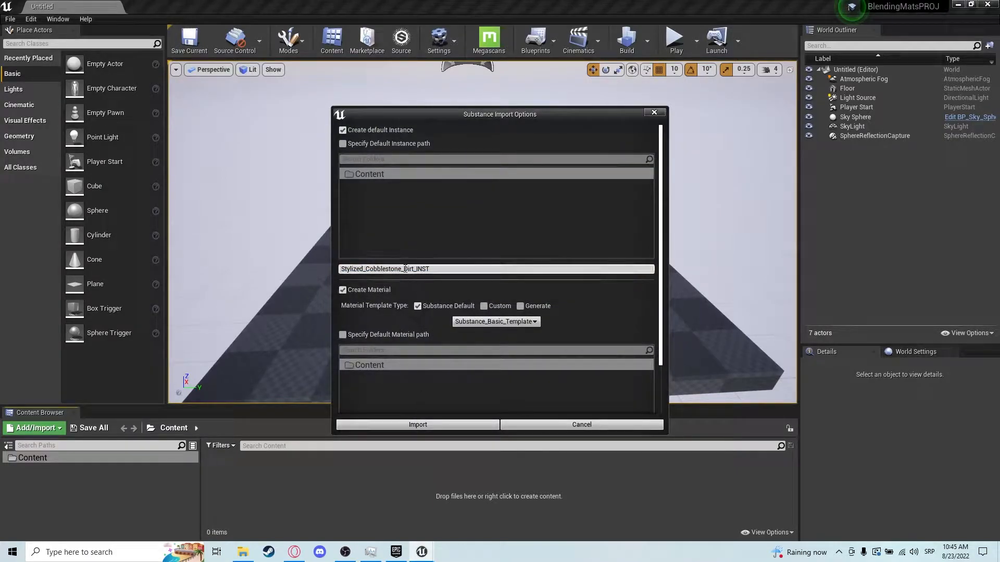
left_click(541, 424)
left_click_drag(368, 268, 399, 265)
left_click(538, 423)
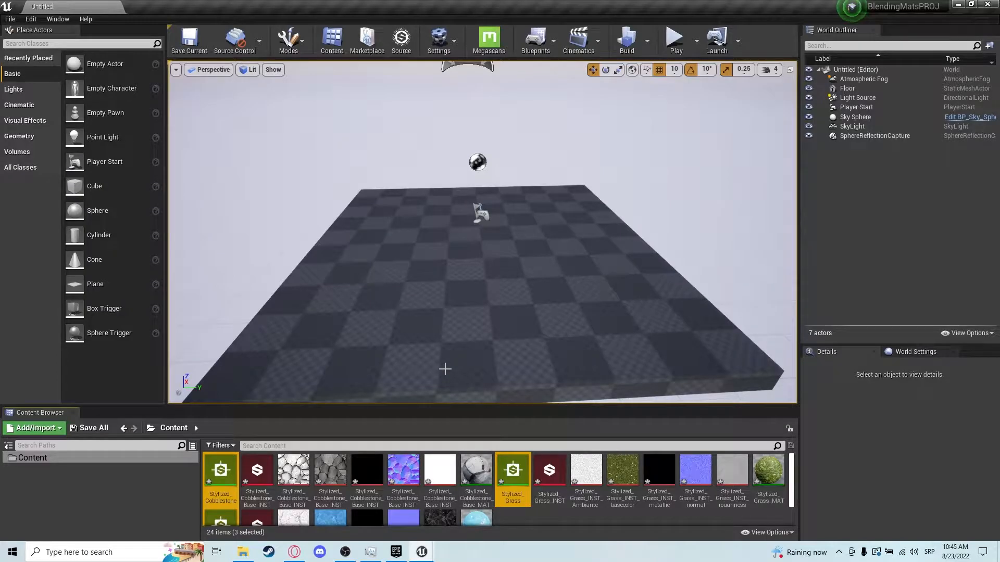
Select the Stylized Grass material and the Floor actor, and open the Megascans settings.
scroll(521, 501, "down", 2)
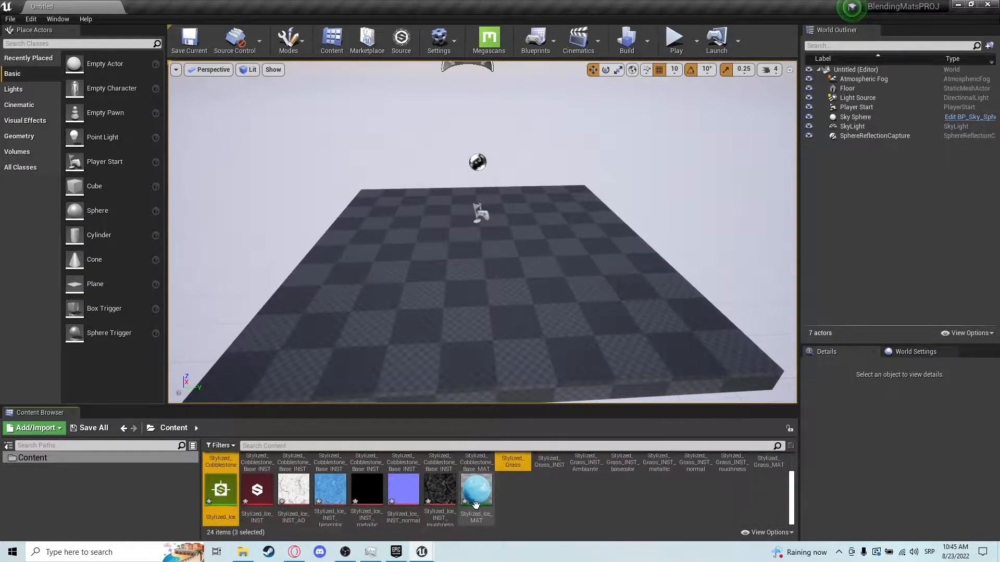
left_click(476, 464)
scroll(533, 502, "up", 1)
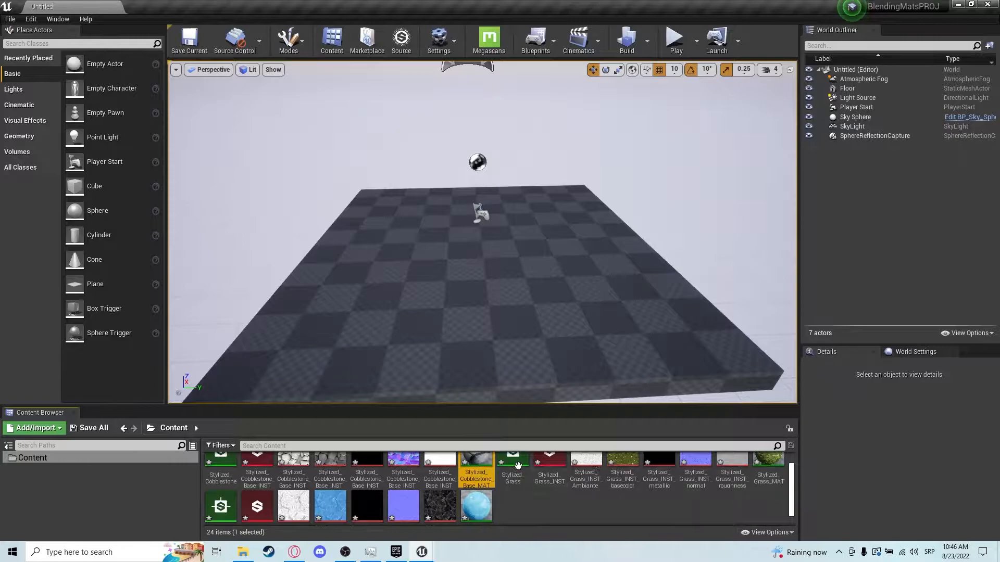
left_click(782, 476)
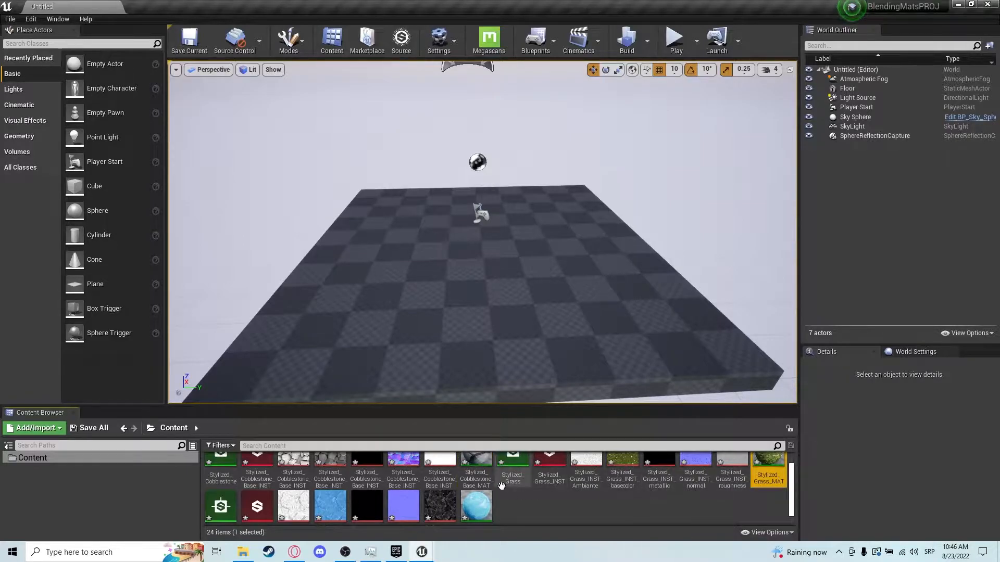
left_click(432, 355)
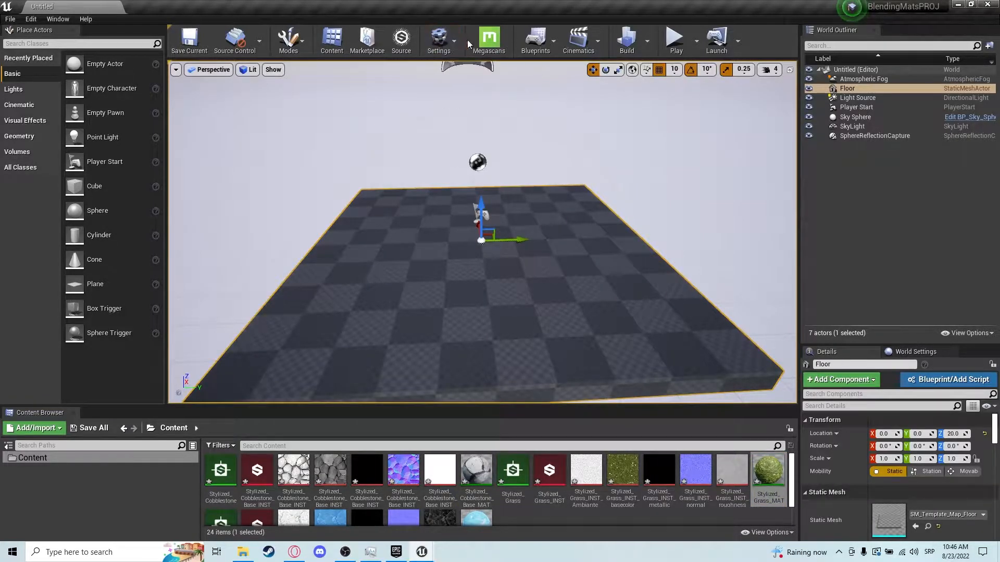
left_click(488, 39)
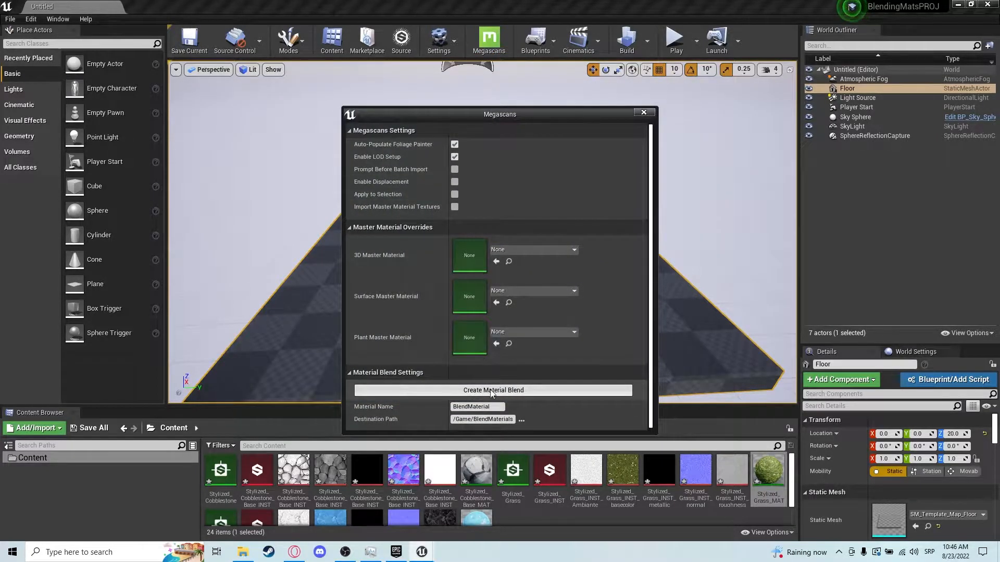
Select the Cobblestone Base, Grass and Ice MAT materials and create a material blend from them, closing the dialog.
left_click(531, 521)
scroll(531, 517, "down", 1)
left_click(475, 465)
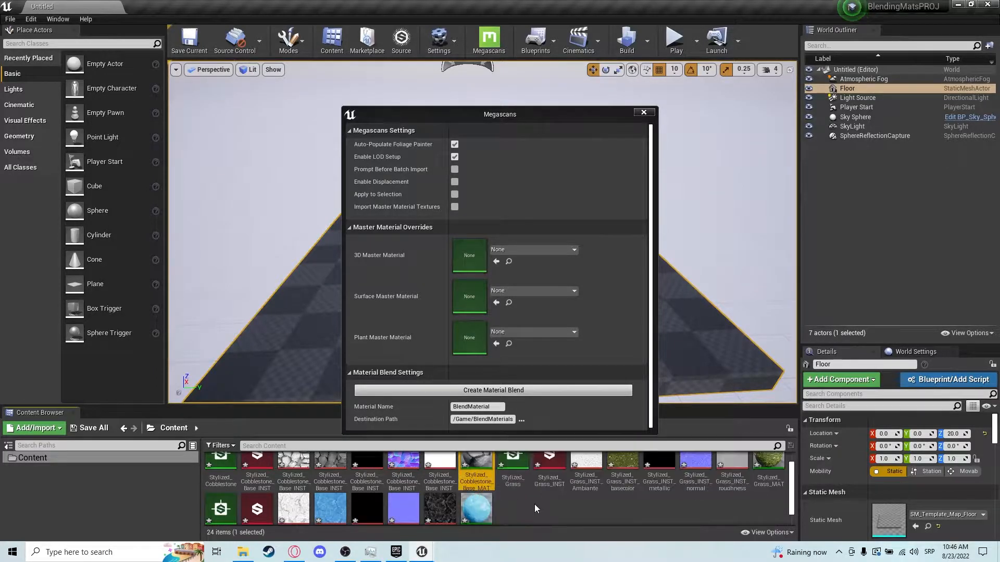
left_click(719, 471, "shift")
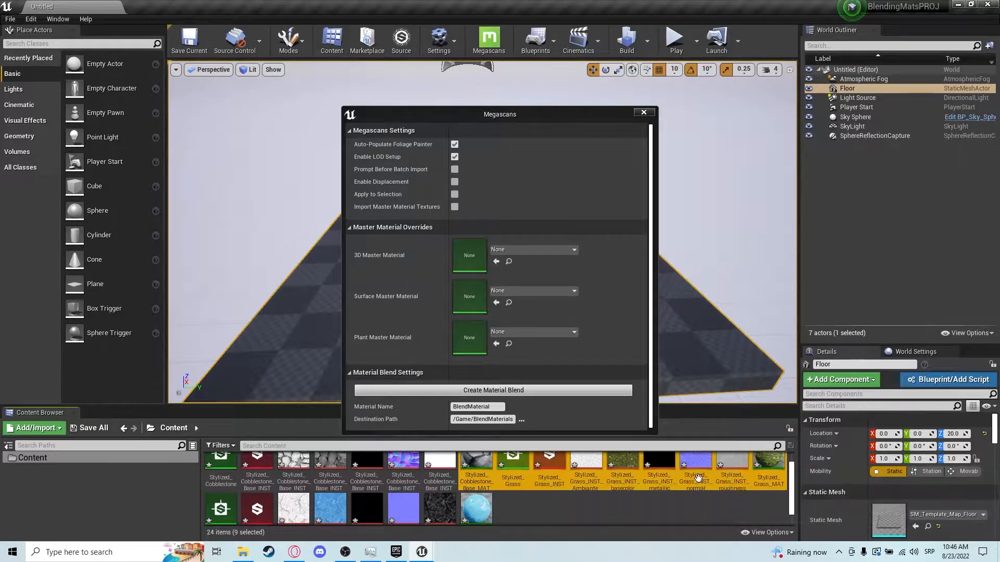
left_click(477, 483)
left_click(760, 475, "ctrl")
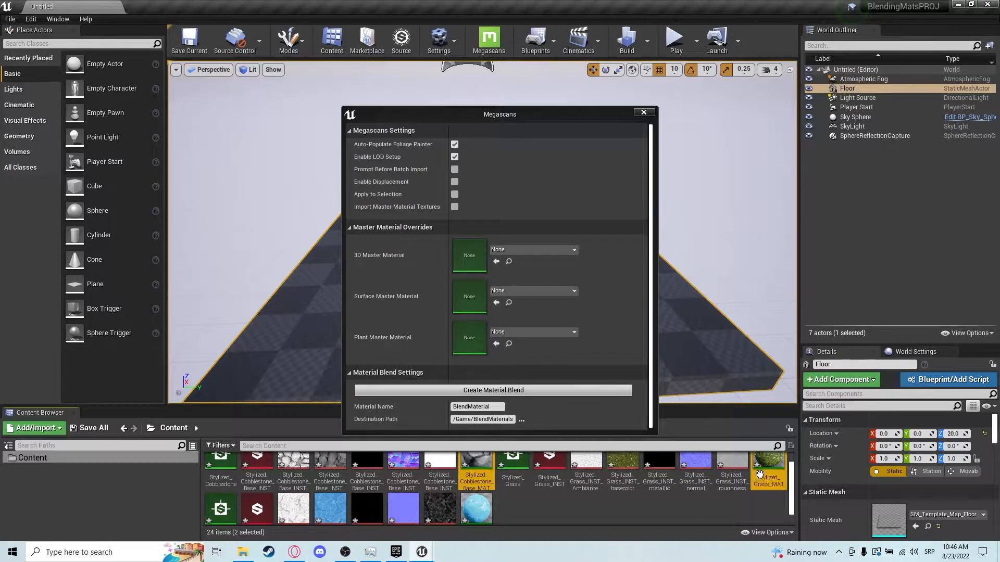
left_click(483, 501, "ctrl")
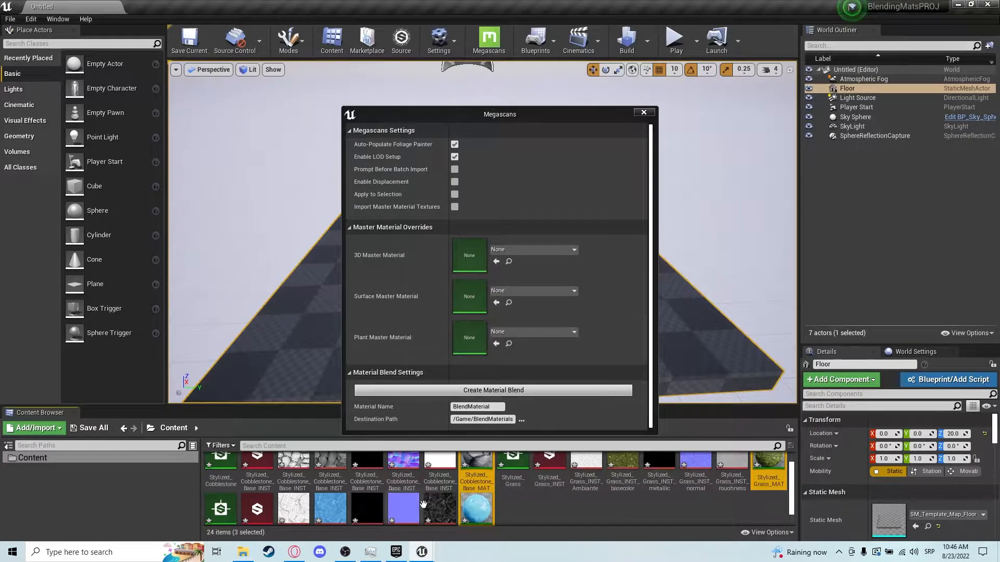
left_click(475, 472)
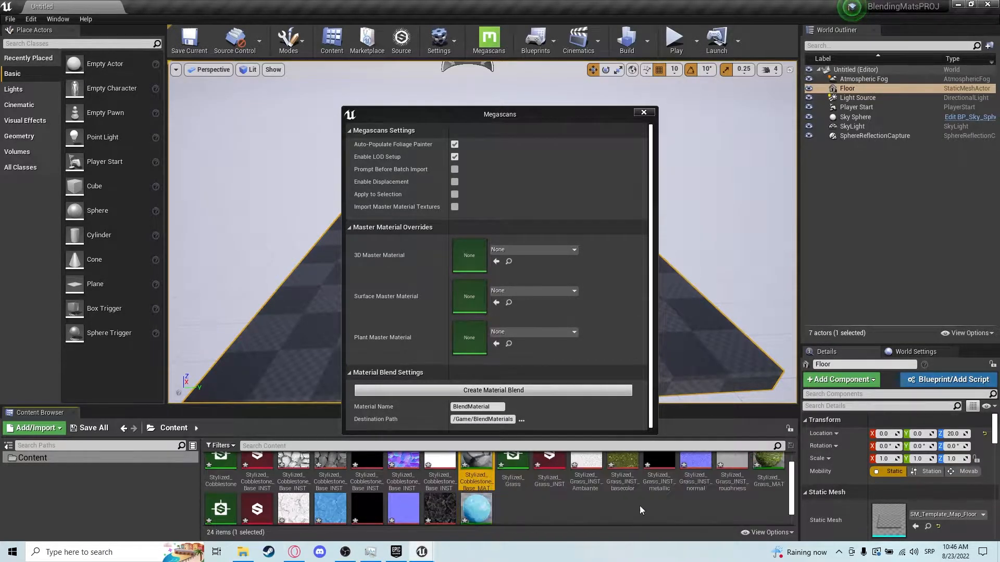
left_click(768, 469, "ctrl")
left_click(476, 507, "ctrl")
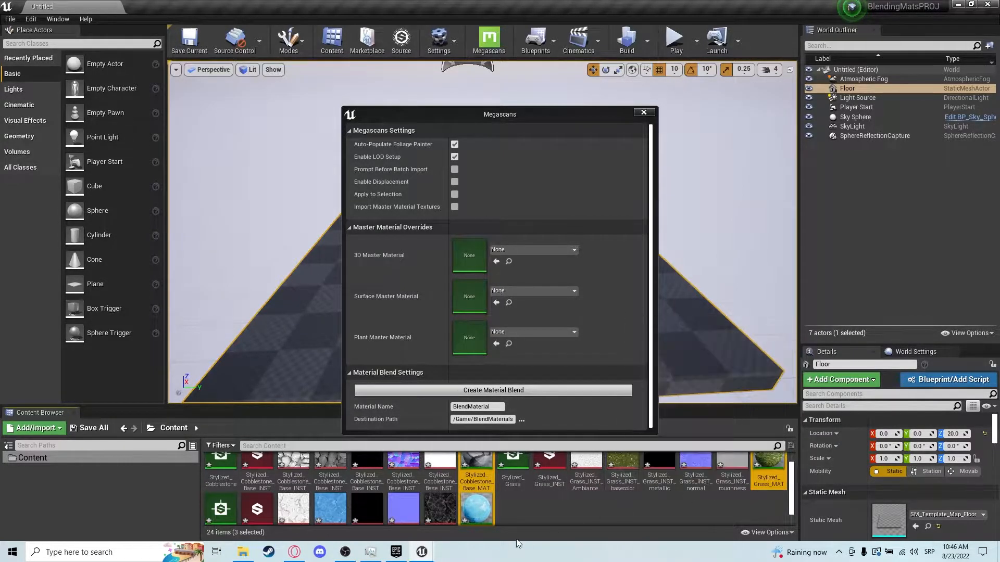
left_click(494, 390)
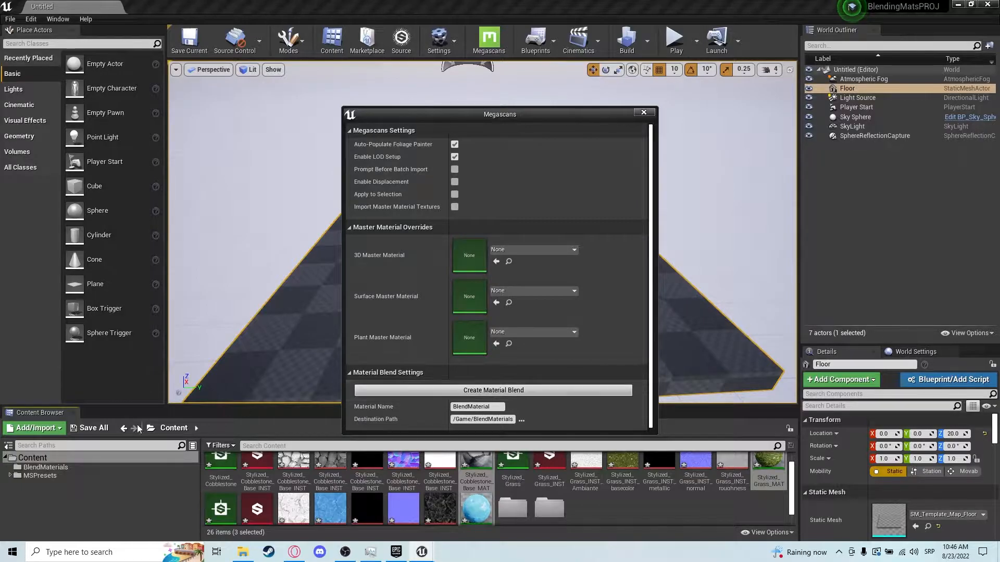
left_click(643, 112)
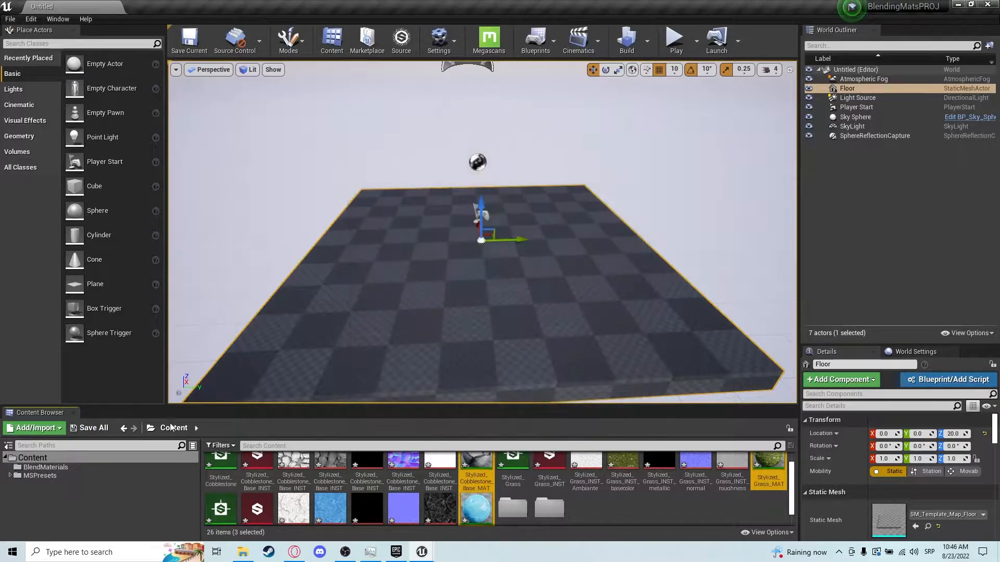
Open the BlendMaterial instance in the BlendMaterials folder to review it, then close it.
left_click(32, 470)
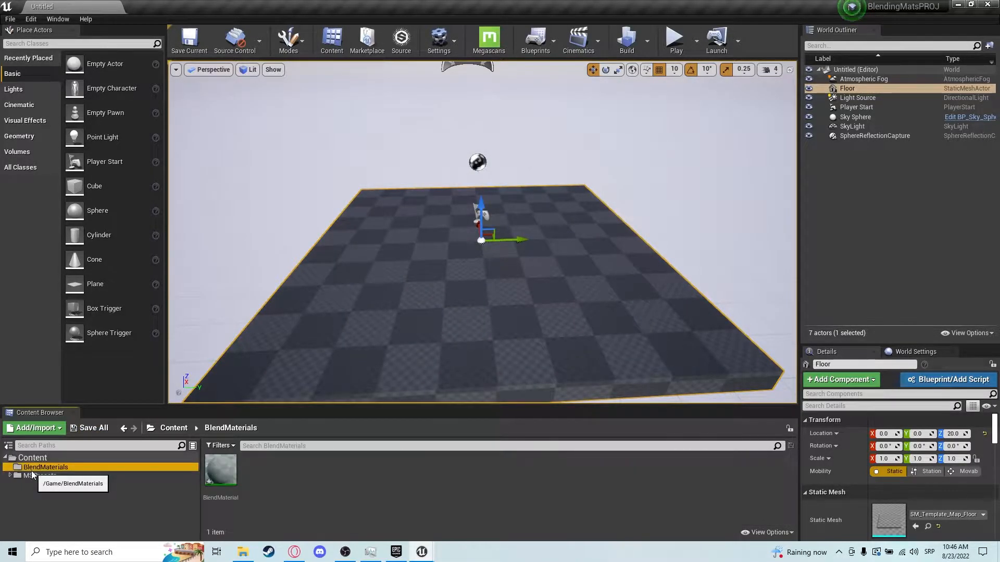
double_click(221, 470)
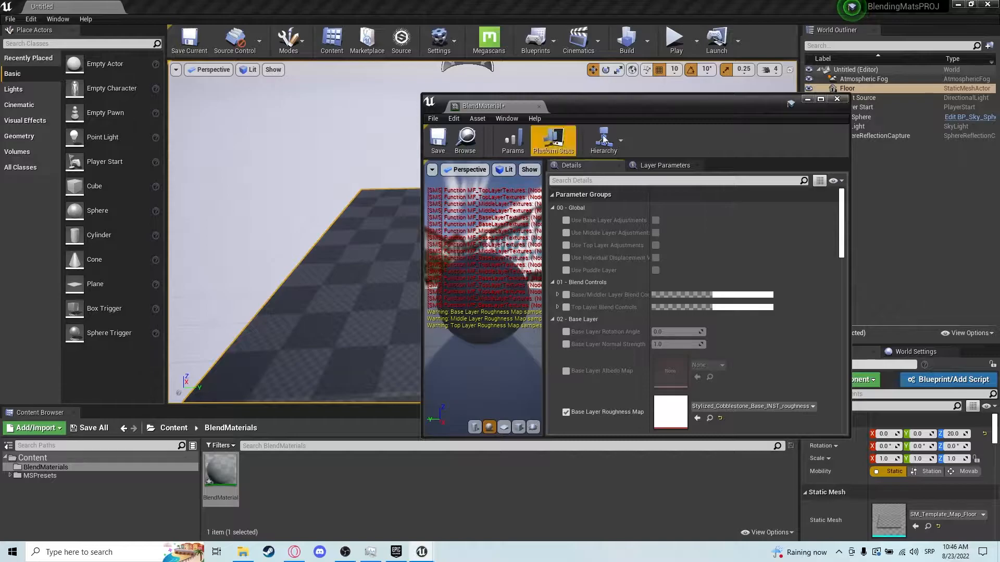
left_click(836, 99)
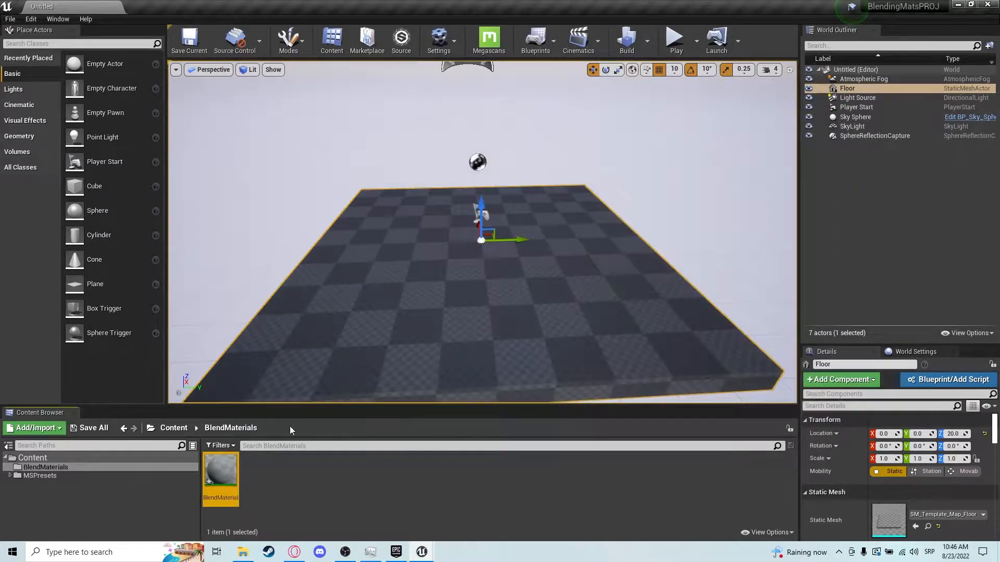
Browse to the parent SurfaceBlend_MasterMaterial and open it in the material editor.
left_click(67, 468)
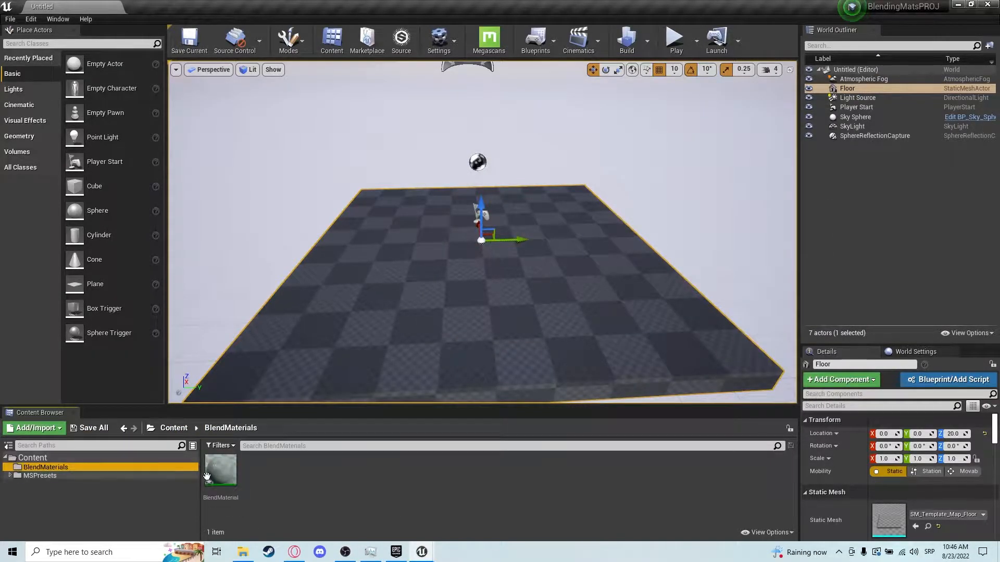
right_click(207, 475)
left_click(254, 215)
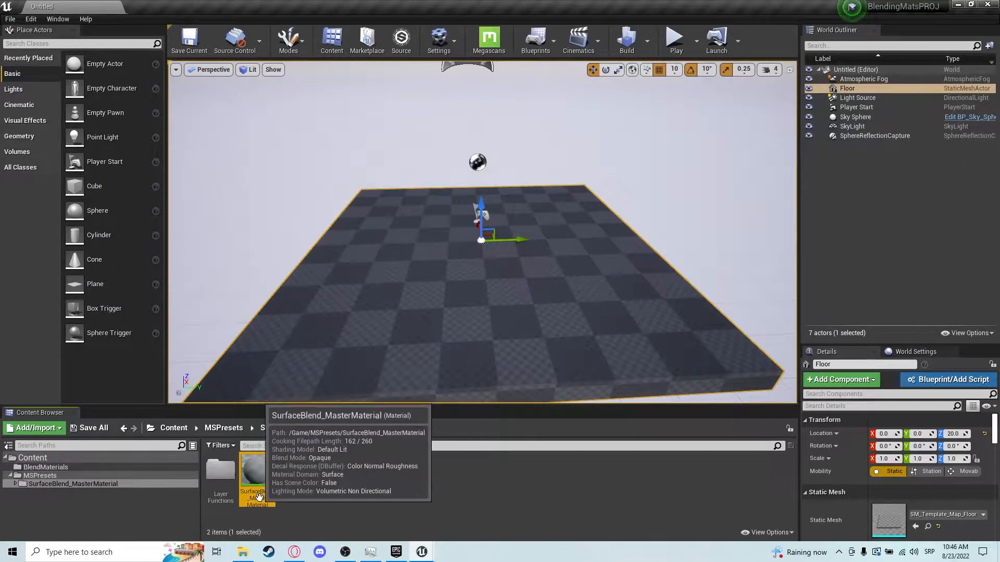
double_click(256, 476)
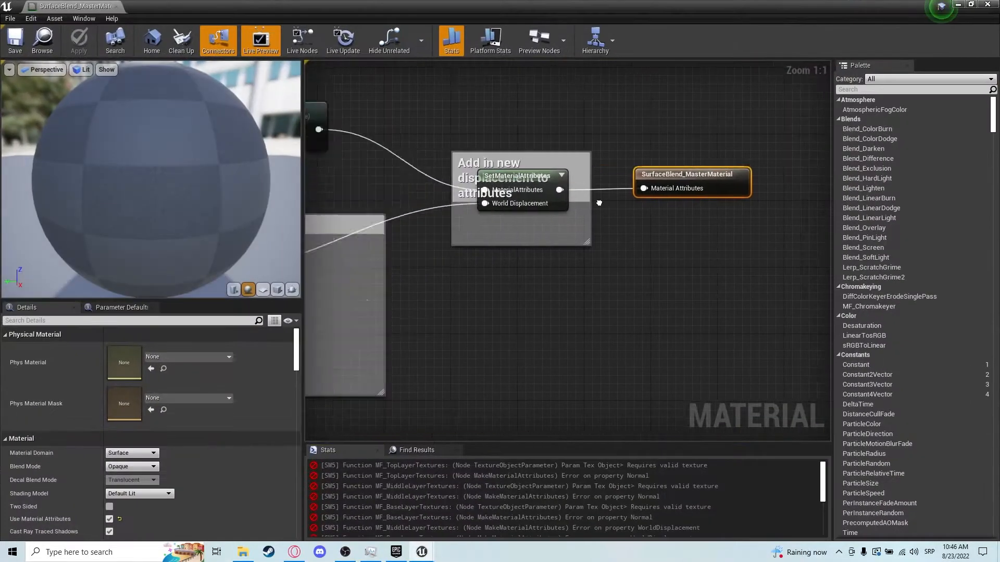
scroll(598, 203, "down", 10)
scroll(512, 255, "up", 9)
right_click_drag(513, 254, 378, 244)
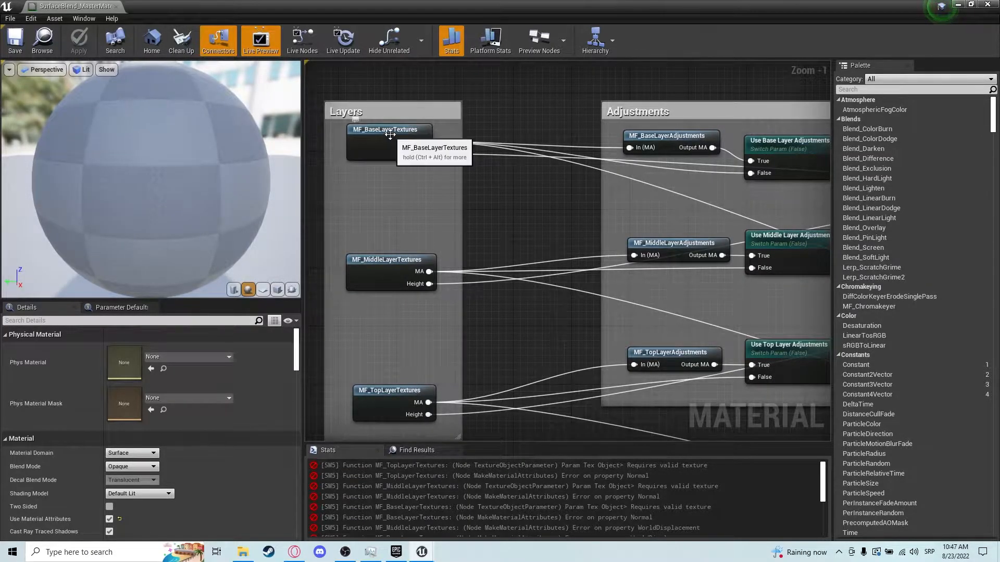
Open the MF_BaseLayerTextures material function from the Layers group.
left_click(386, 261)
left_click(379, 387)
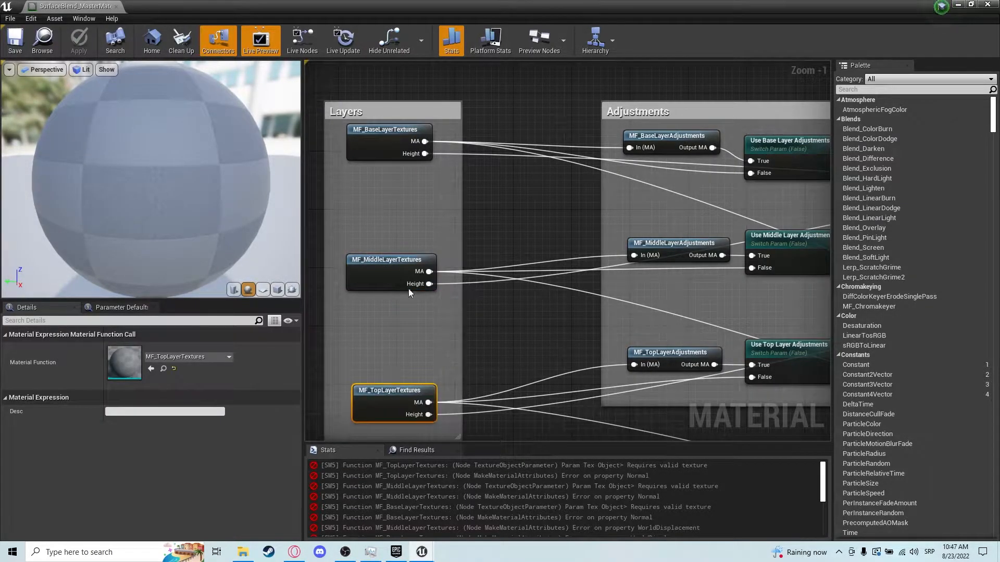
double_click(398, 131)
right_click_drag(395, 134, 716, 196)
scroll(716, 195, "down", 8)
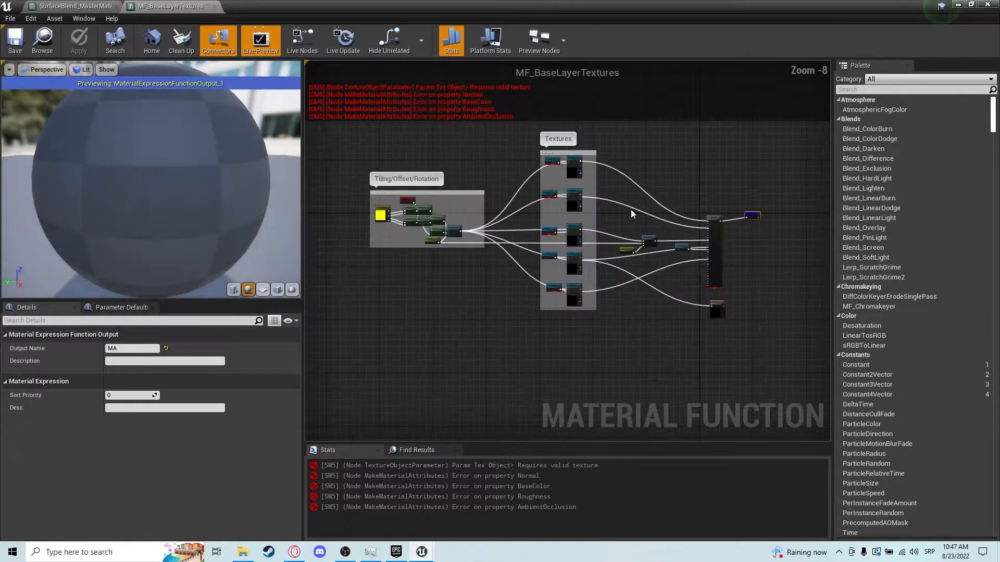
scroll(537, 178, "up", 6)
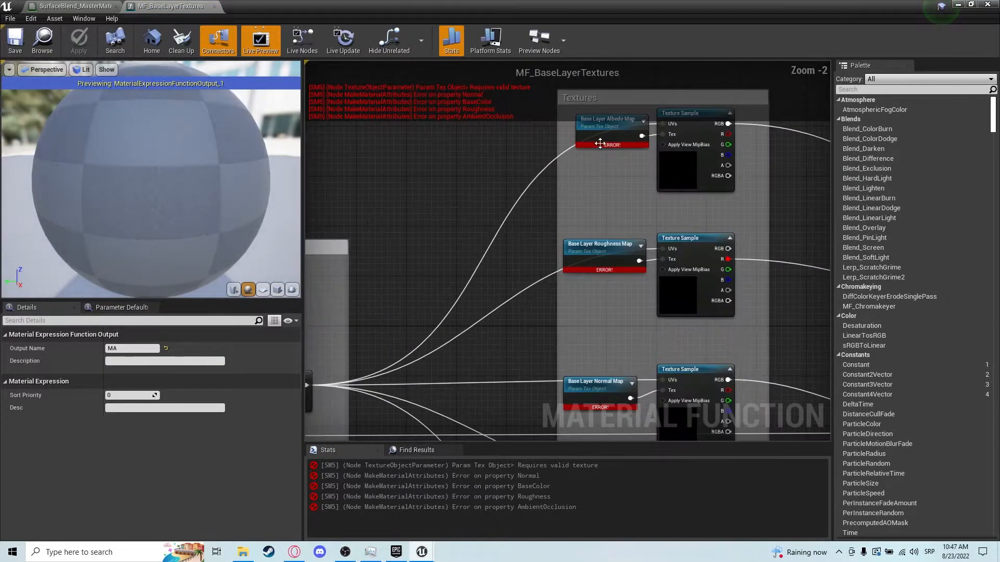
Assign the Stylized_Cobblestone_Base_INST_basecolor texture to the Base Layer Albedo Map parameter node.
left_click(614, 130)
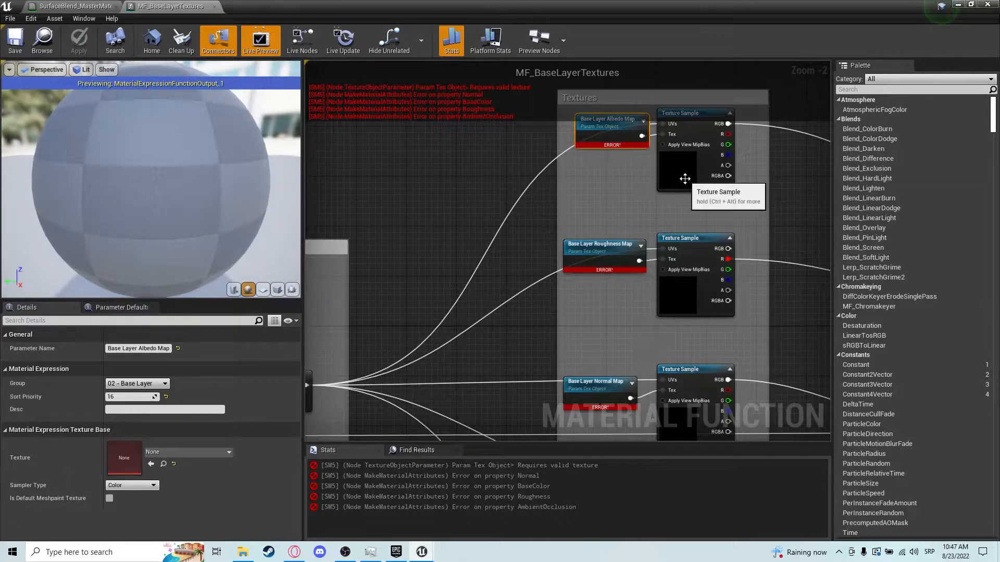
left_click(665, 183)
right_click_drag(446, 273, 692, 237)
scroll(682, 236, "down", 1)
right_click_drag(804, 202, 653, 253)
scroll(654, 253, "up", 1)
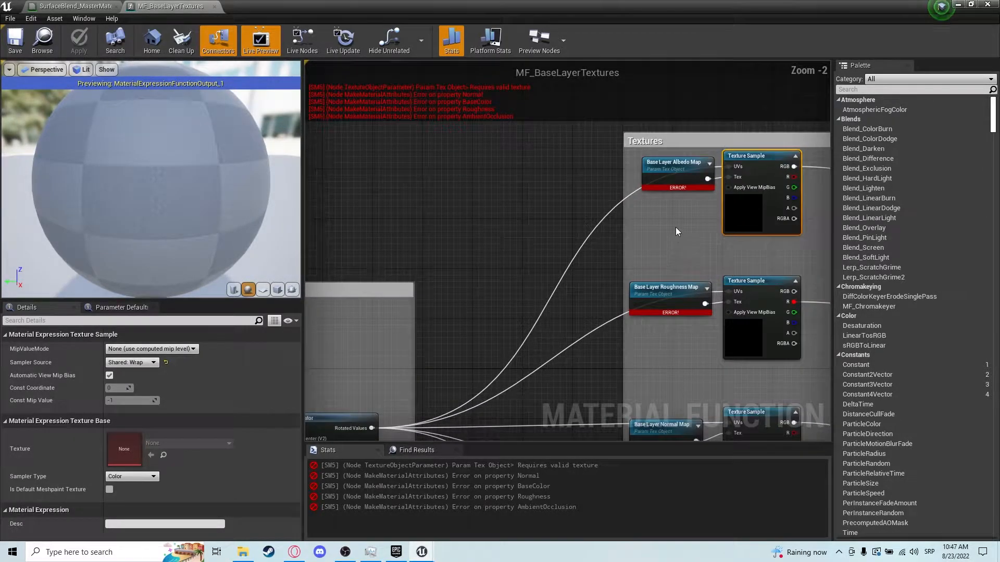
left_click(661, 165)
right_click_drag(688, 189, 579, 183)
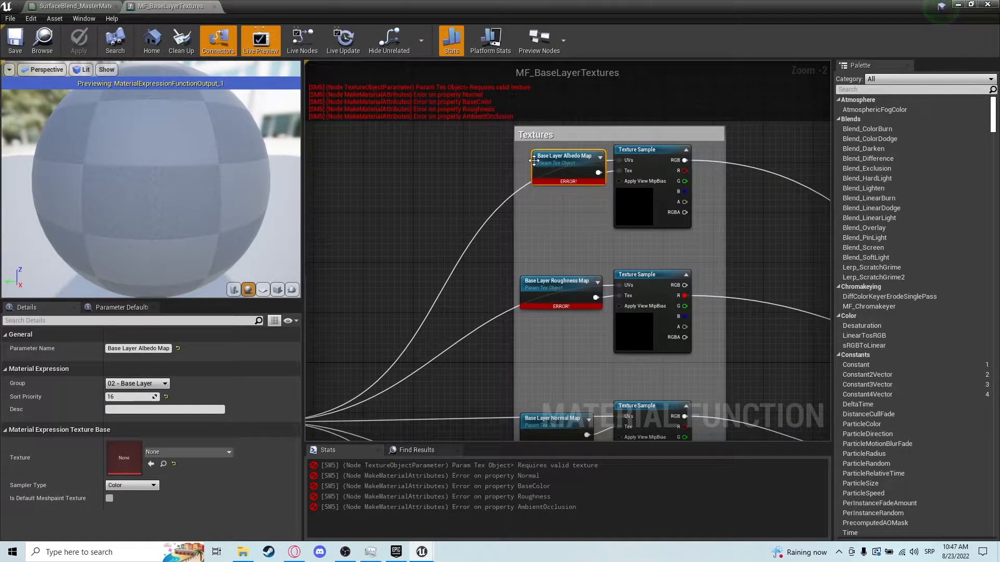
right_click_drag(560, 250, 530, 223)
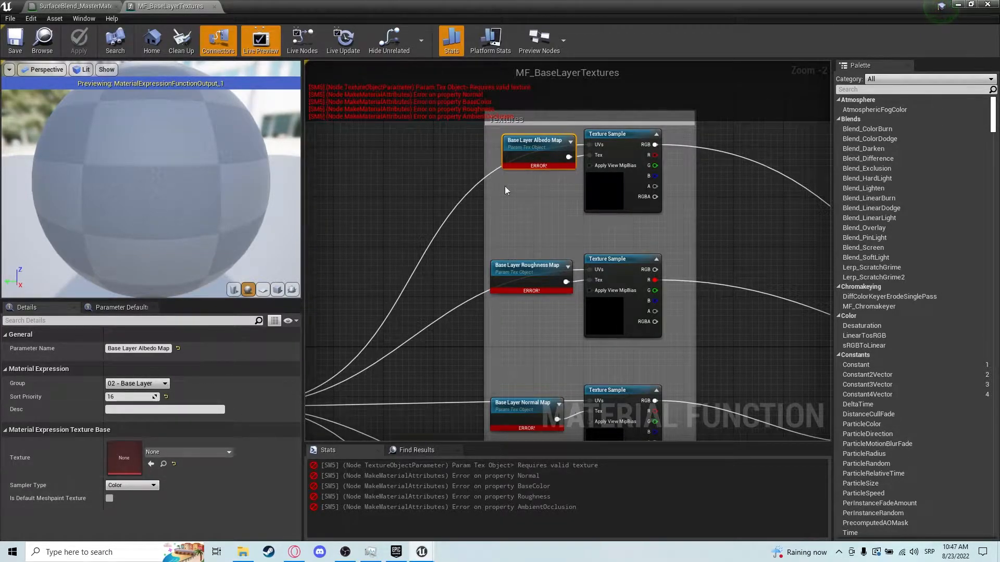
left_click(214, 452)
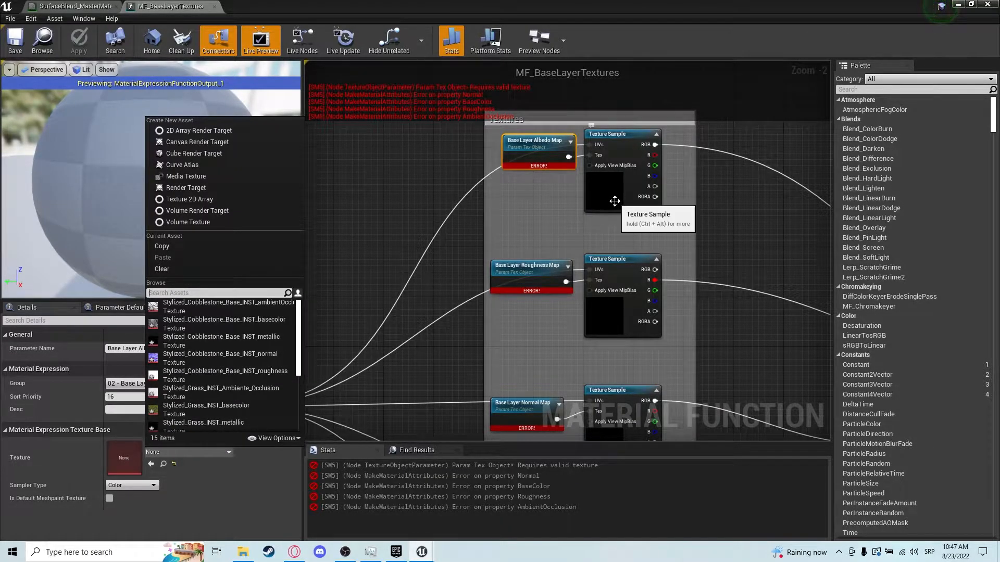
type("al")
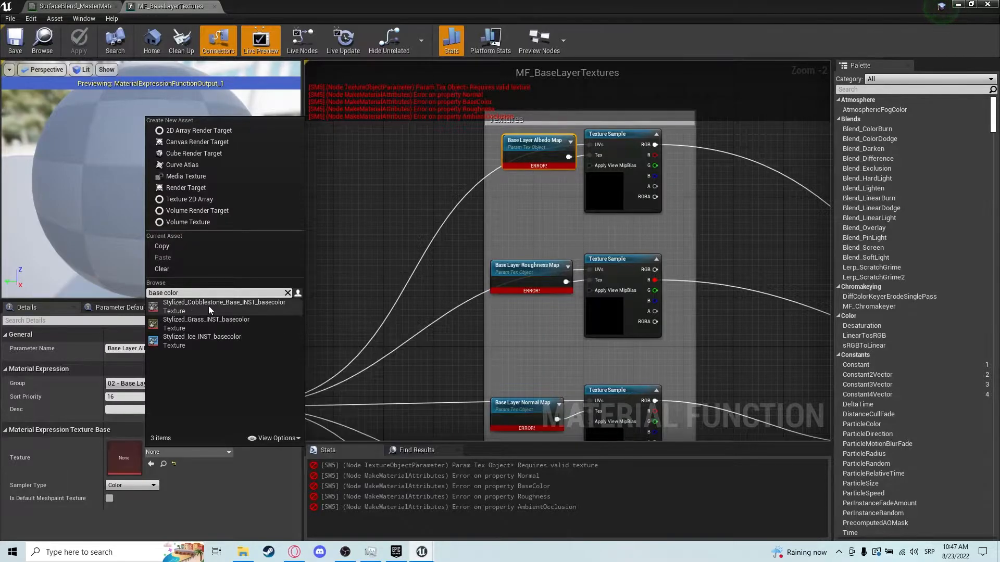
left_click(237, 306)
Assign the Stylized_Cobblestone_Base_INST_roughness texture to the Base Layer Roughness Map parameter node.
left_click(523, 271)
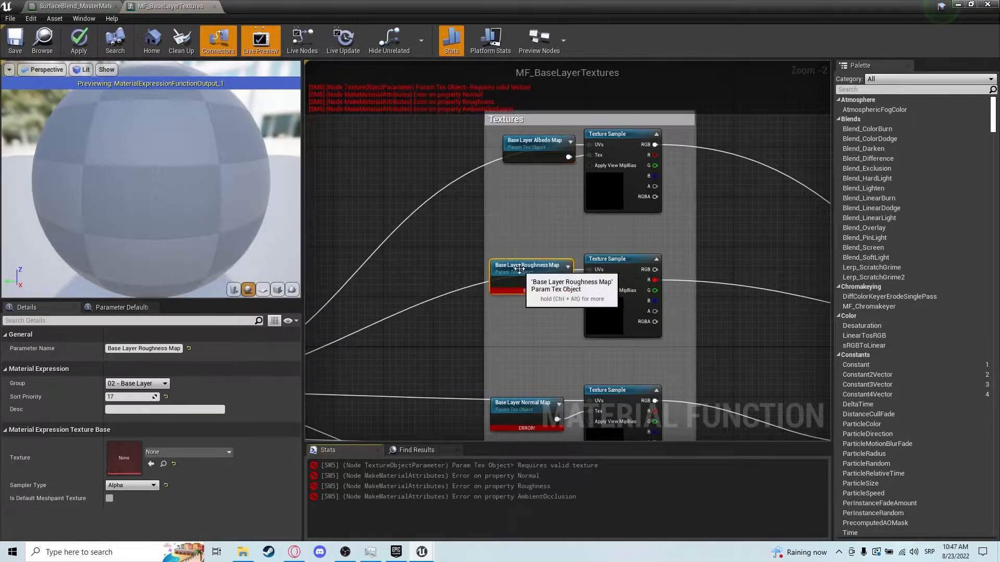
left_click(169, 451)
type("roughness")
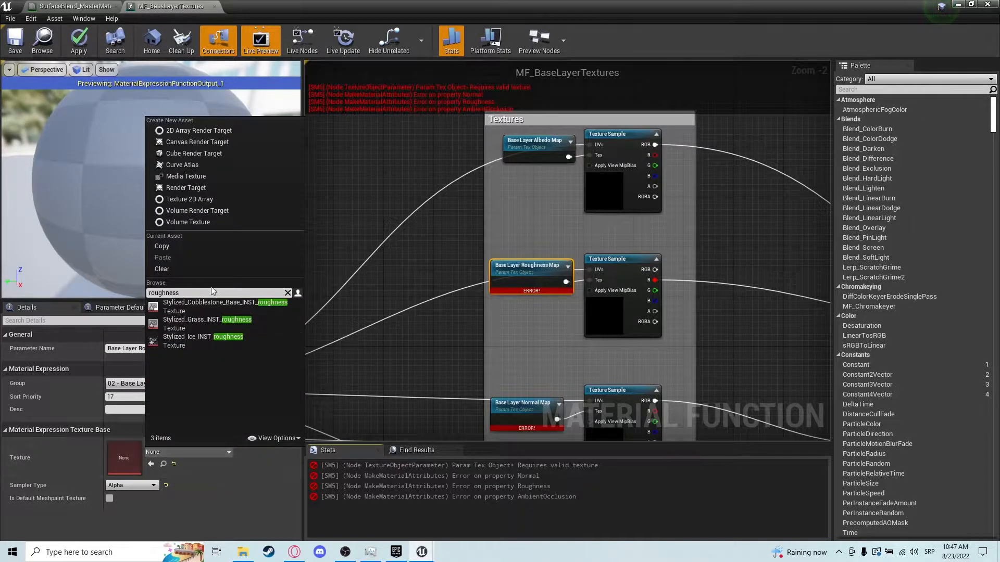
left_click(225, 302)
right_click_drag(537, 360, 536, 270)
scroll(537, 270, "down", 2)
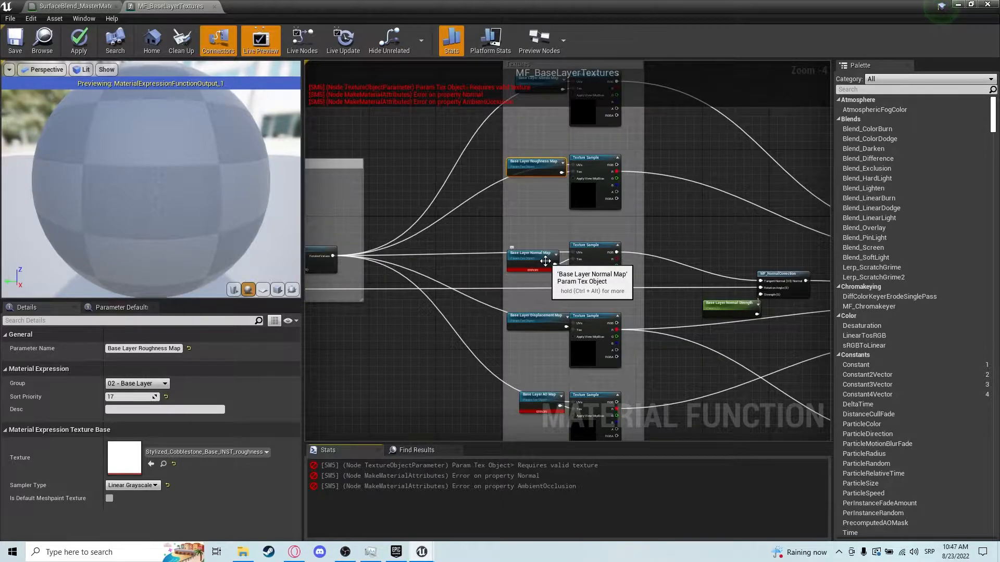
left_click(547, 265)
scroll(547, 266, "up", 2)
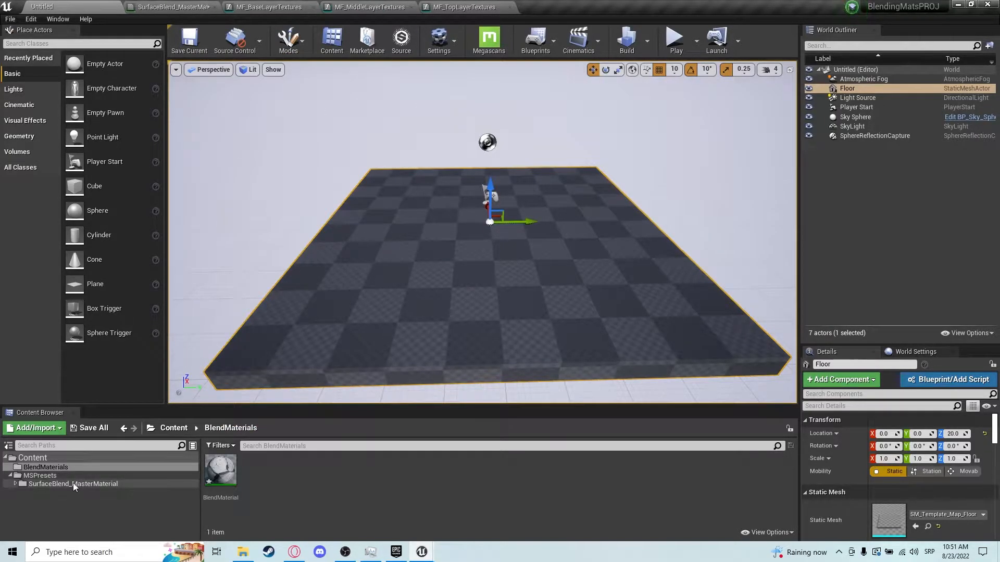
Open the Stylized_Cobblestone_Base_INST substance graph instance to review its outputs, then return to the level.
left_click(62, 461)
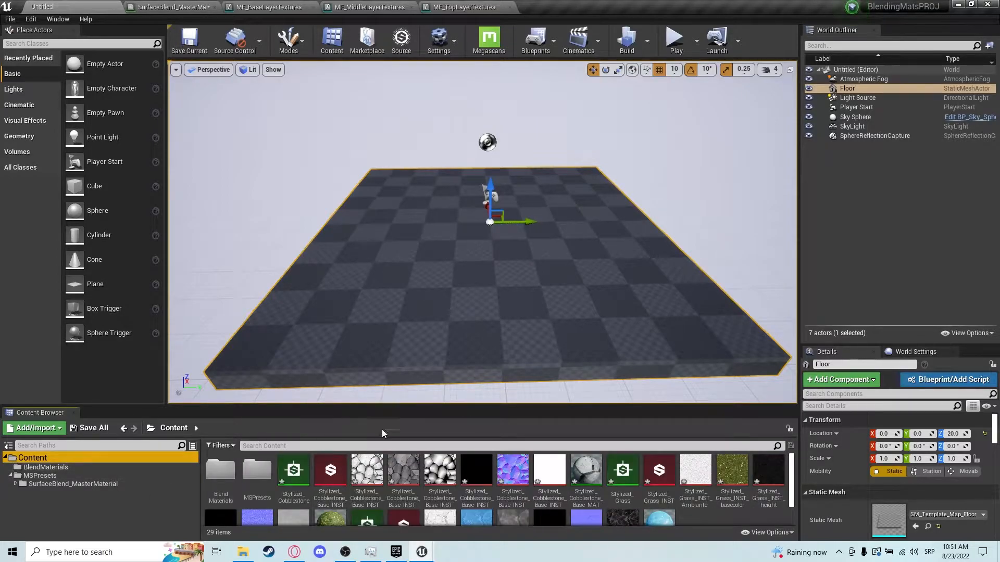
double_click(332, 472)
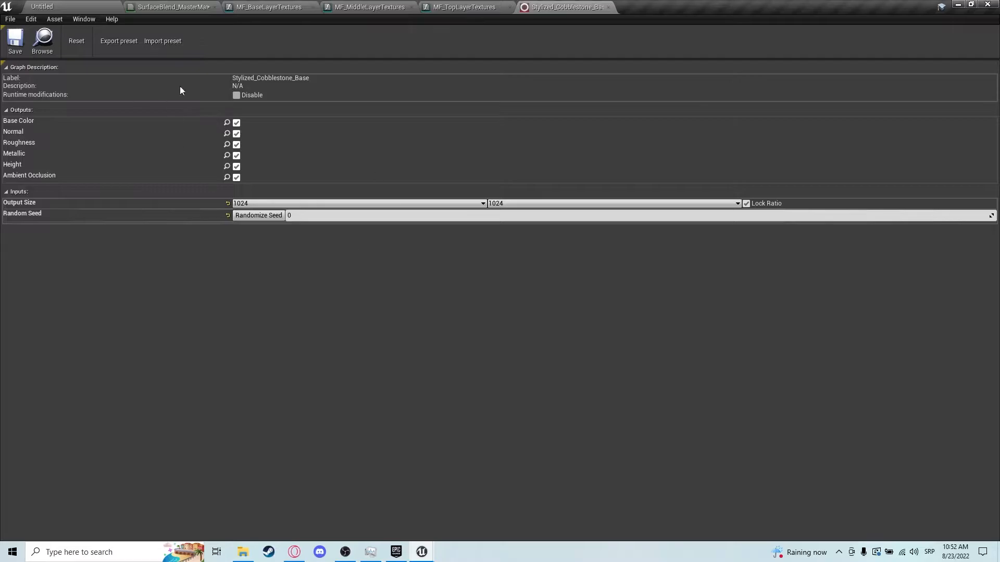
left_click(92, 4)
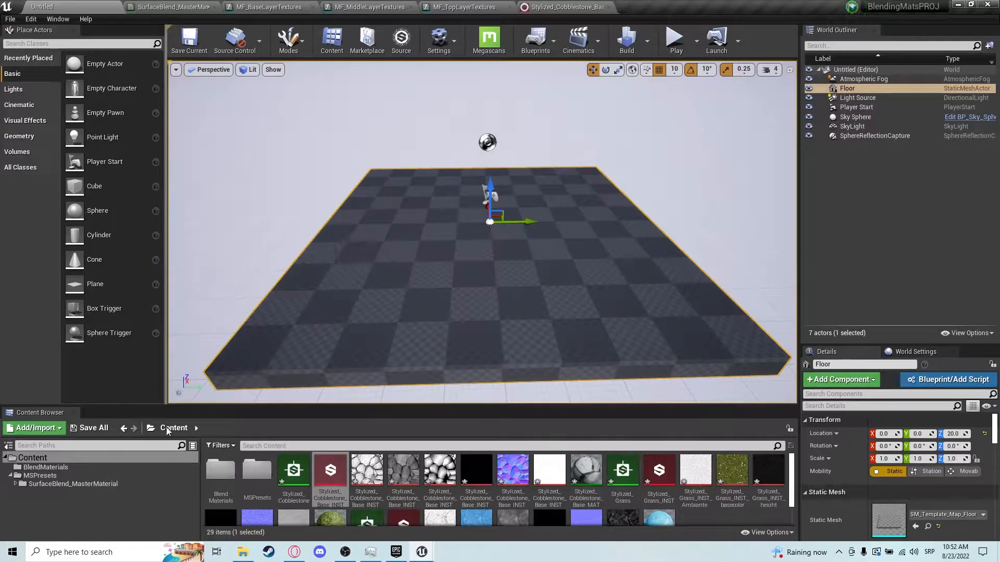
Apply the BlendMaterial instance to the floor mesh and open it for editing.
left_click(65, 467)
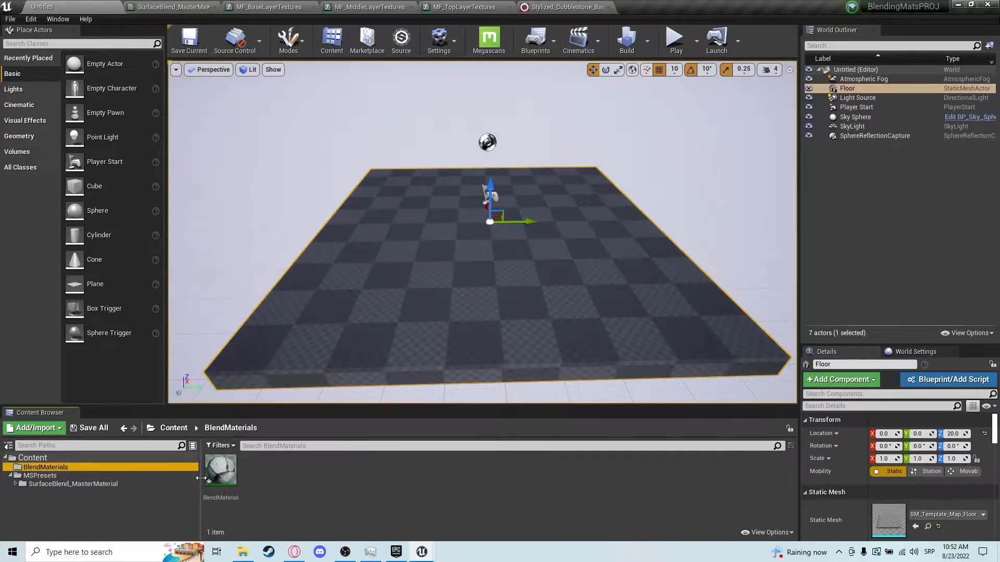
left_click_drag(221, 471, 424, 286)
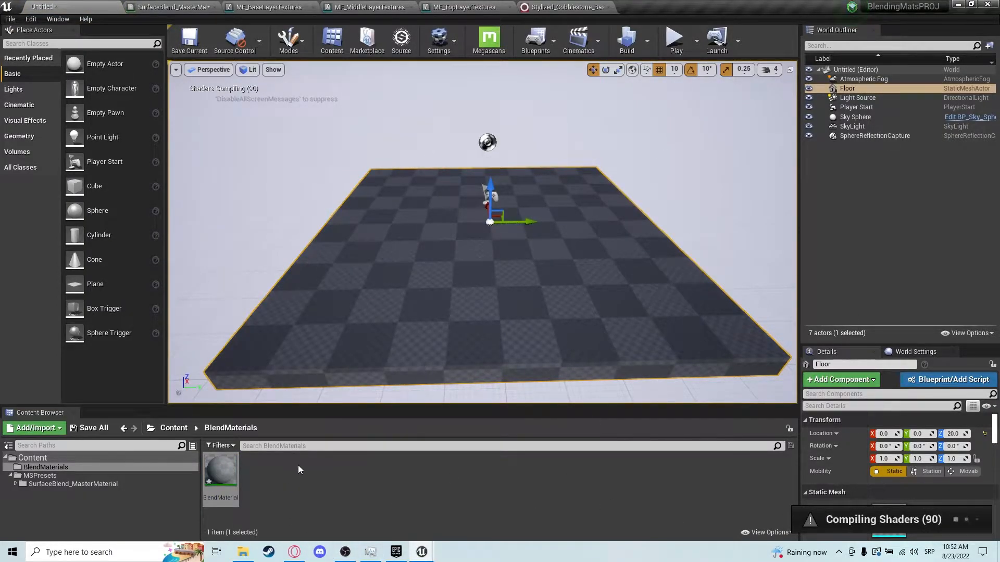
double_click(234, 479)
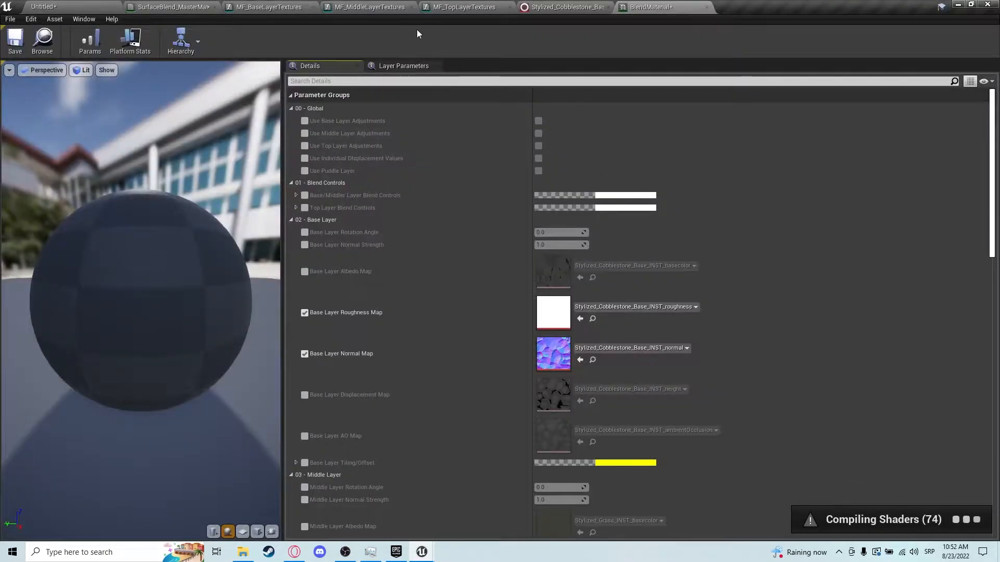
Close the master material, material function and substance editor tabs.
left_click(215, 6)
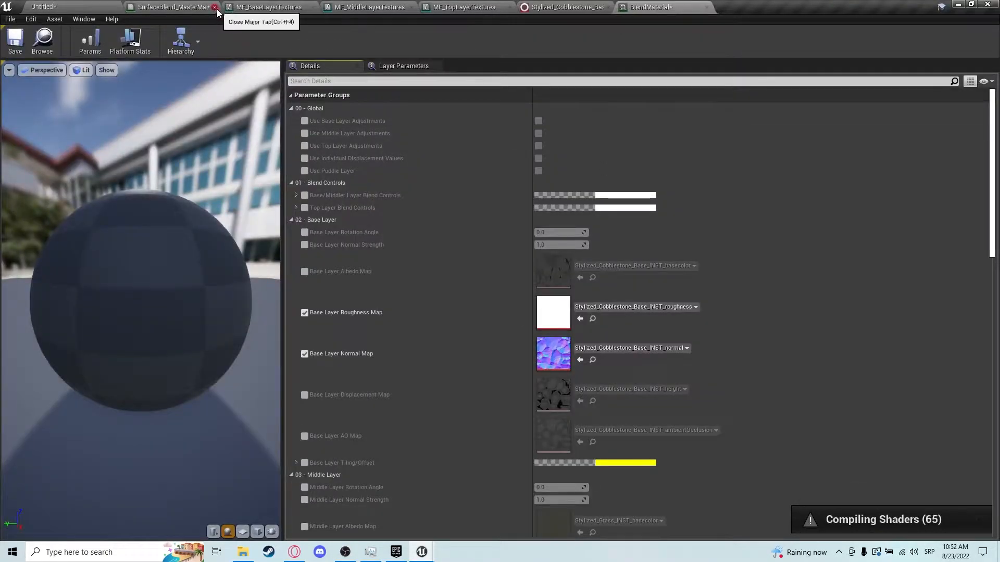
left_click(215, 7)
left_click(215, 7)
left_click(215, 7)
left_click(215, 7)
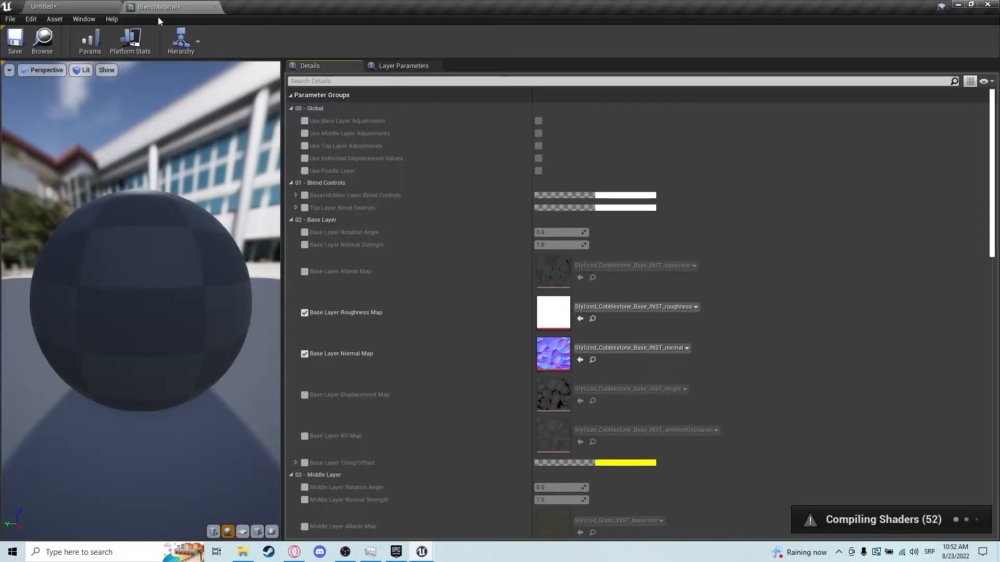
Undock the BlendMaterial editor into a floating window and position it beside the level viewport.
left_click_drag(178, 7, 430, 156)
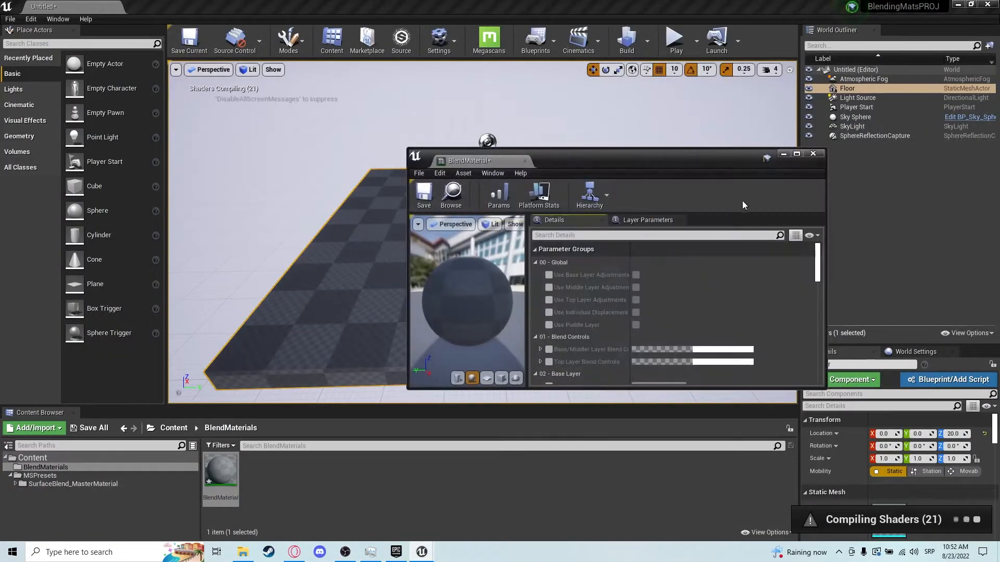
left_click_drag(676, 148, 853, 110)
left_click_drag(608, 249, 760, 249)
left_click_drag(899, 104, 868, 59)
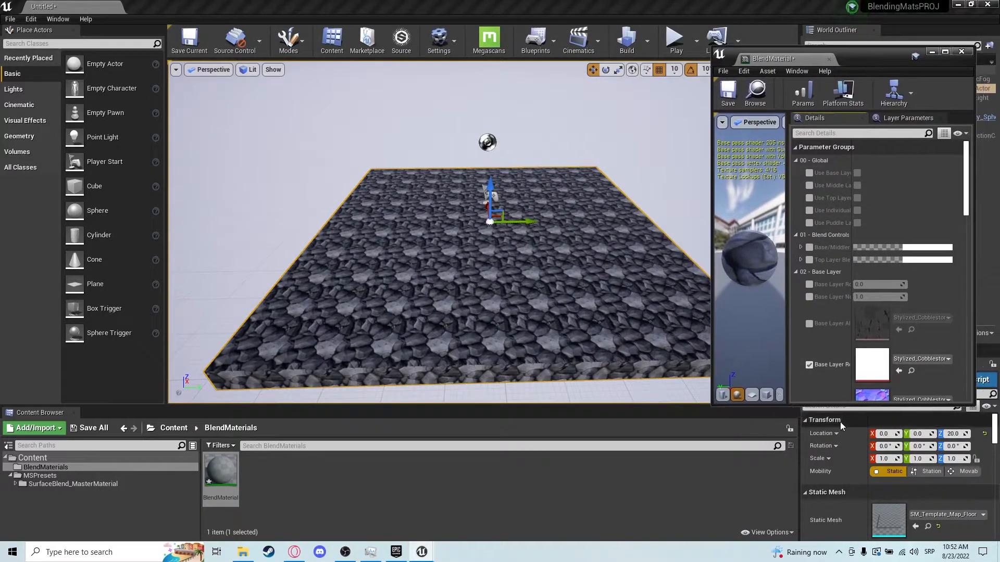
left_click_drag(843, 404, 842, 483)
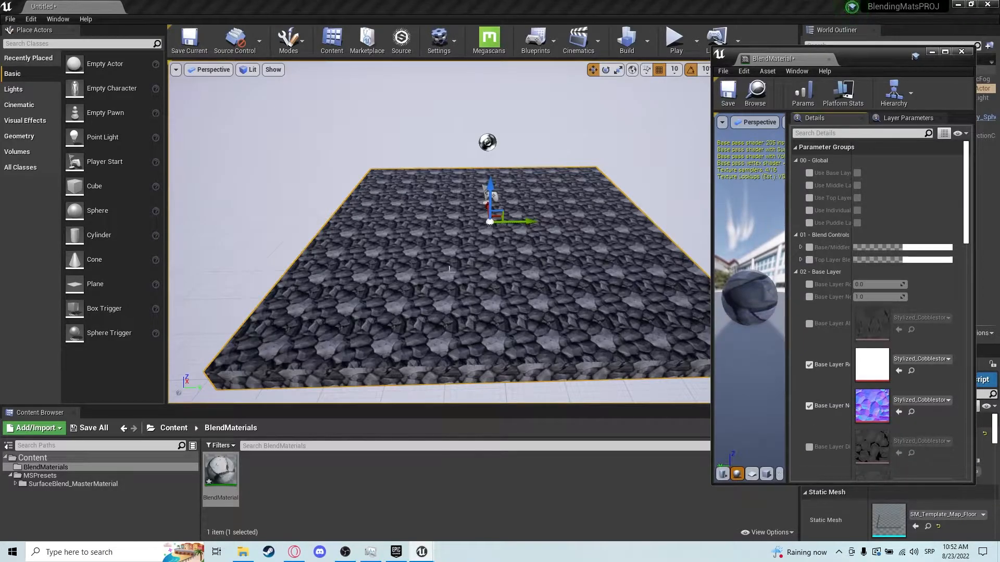
Enable and expand the Base/Middle Layer Blend Controls and Top Layer Blend Controls overrides.
scroll(449, 271, "up", 5)
scroll(449, 271, "down", 2)
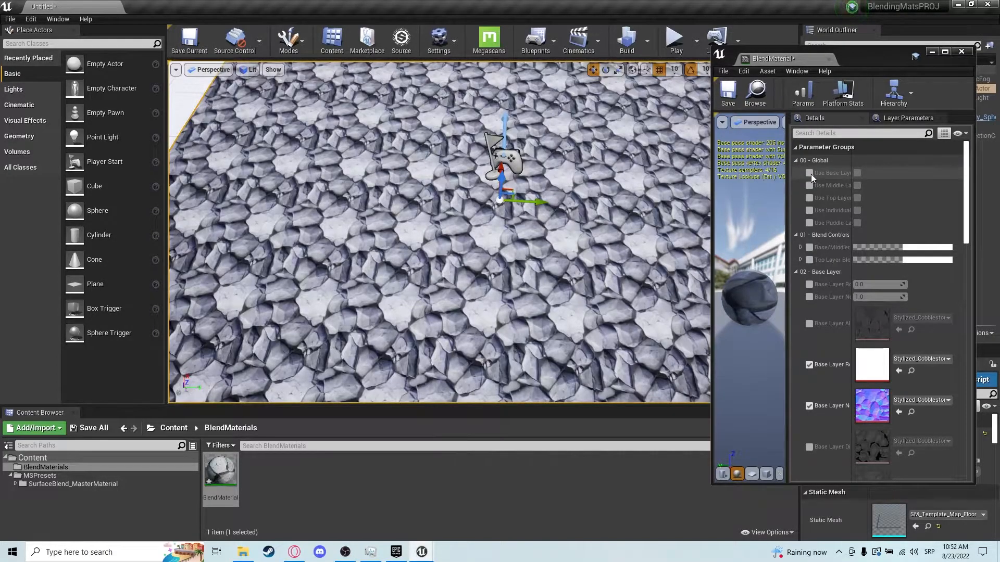
left_click_drag(787, 182, 670, 182)
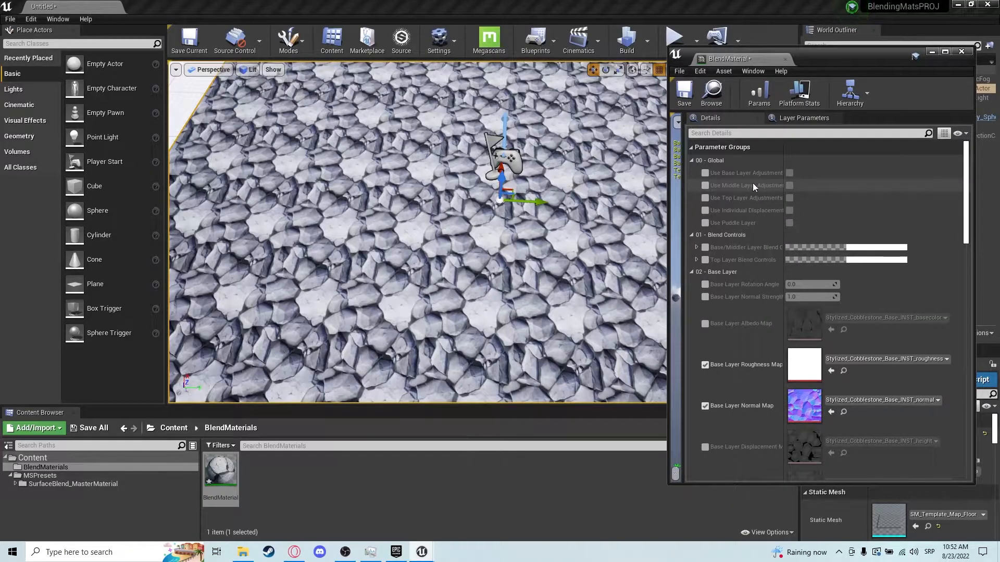
left_click(695, 248)
left_click(705, 248)
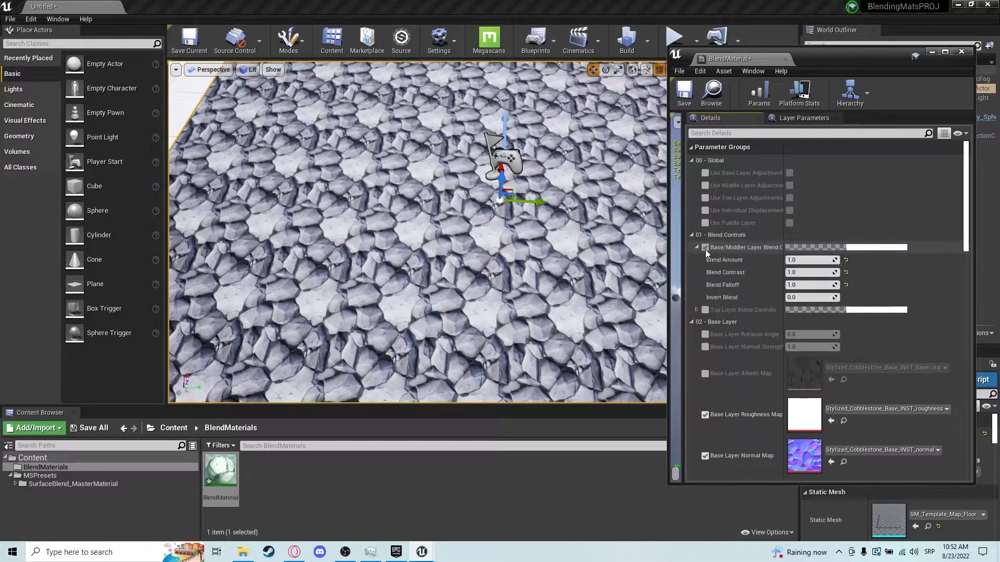
left_click(697, 310)
scroll(742, 272, "down", 1)
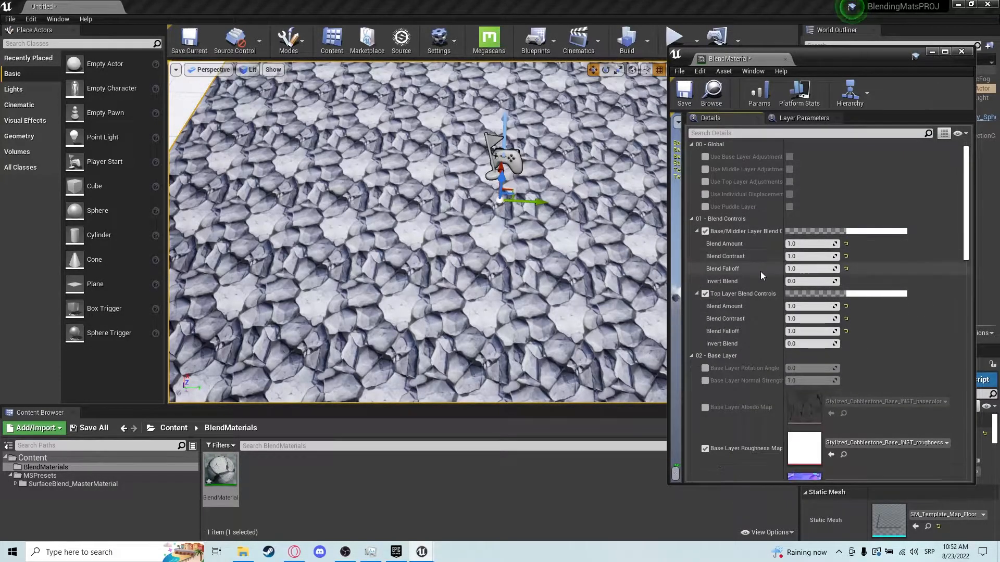
Enable the Use Puddle Layer global parameter in the BlendMaterial instance.
left_click(705, 207)
left_click(790, 207)
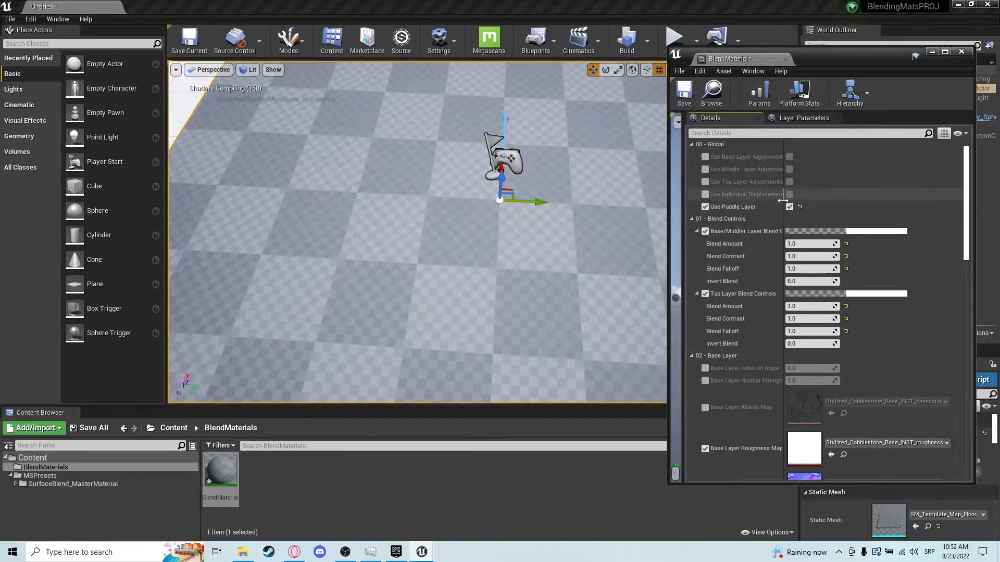
scroll(745, 355, "down", 4)
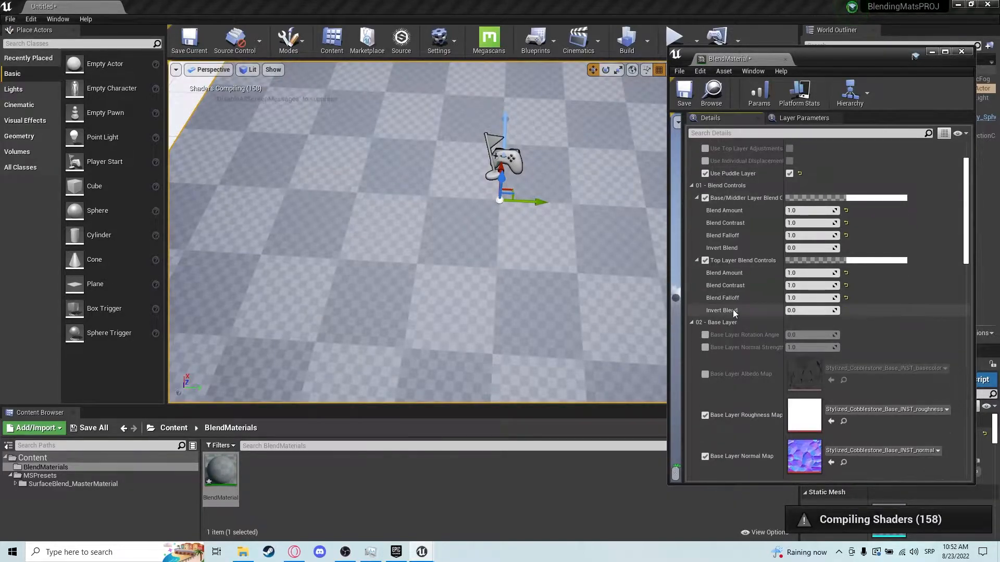
scroll(742, 347, "down", 2)
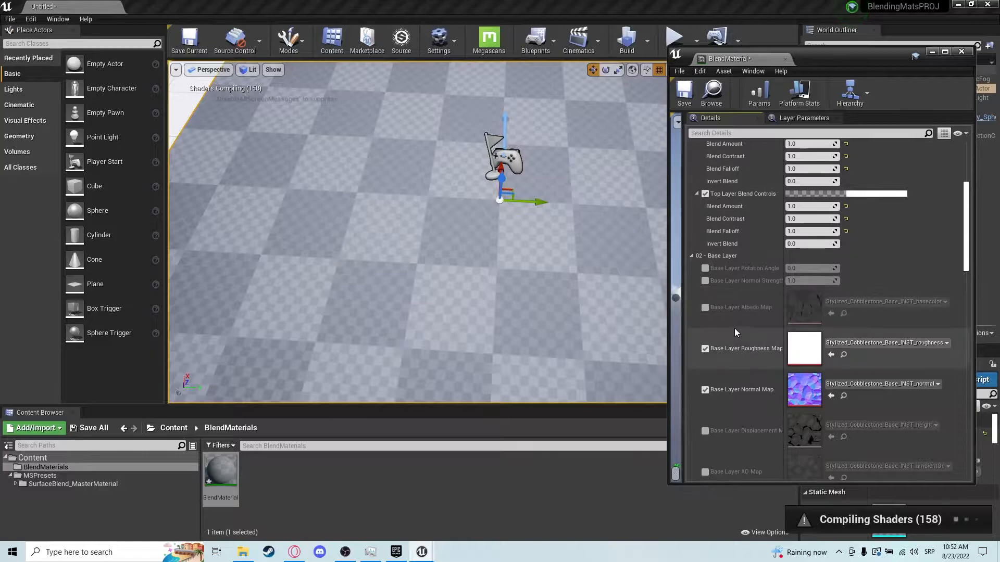
scroll(730, 310, "down", 8)
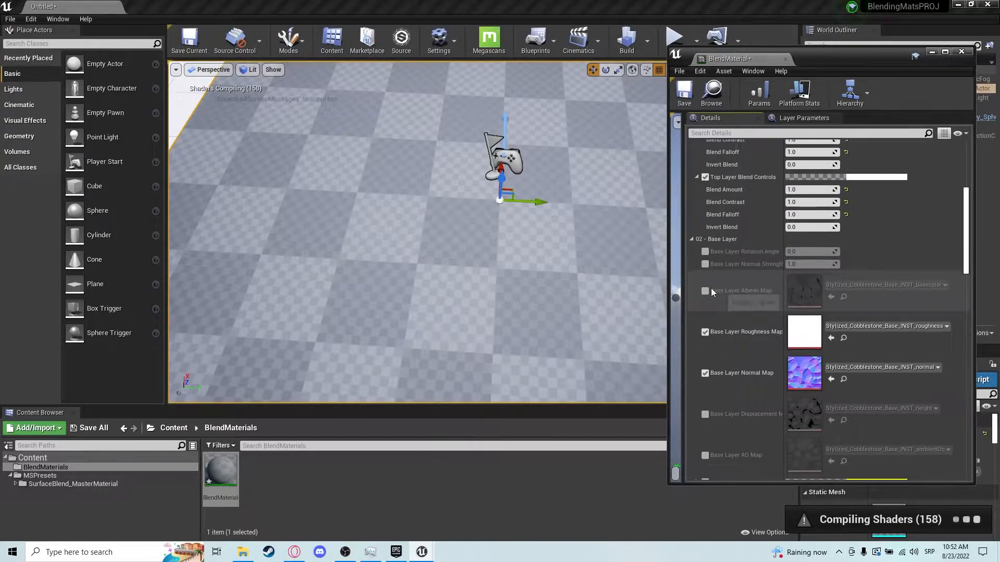
scroll(723, 302, "up", 5)
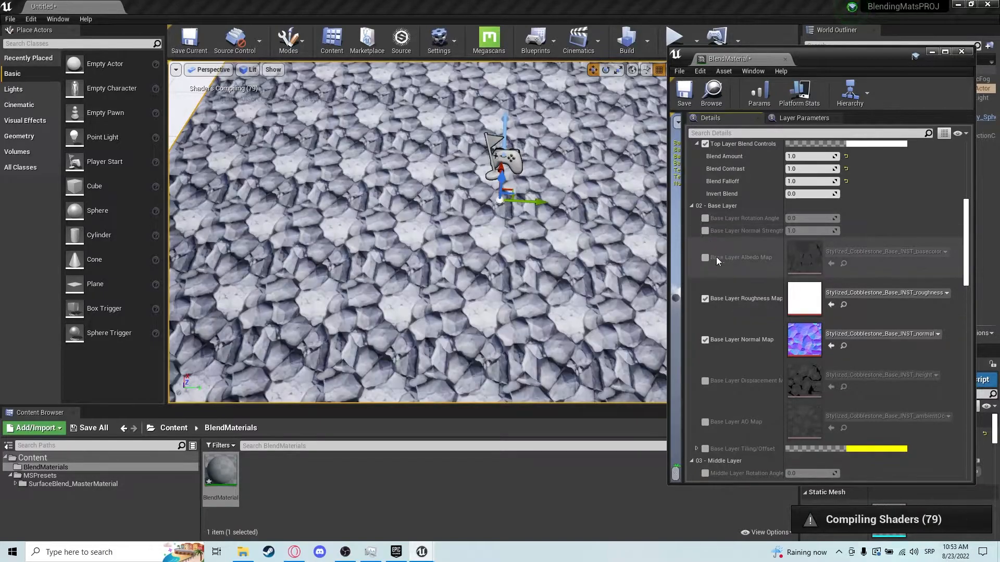
scroll(724, 286, "down", 4)
Enable the Tiling/Offset overrides for the base, middle and top layers.
left_click(705, 382)
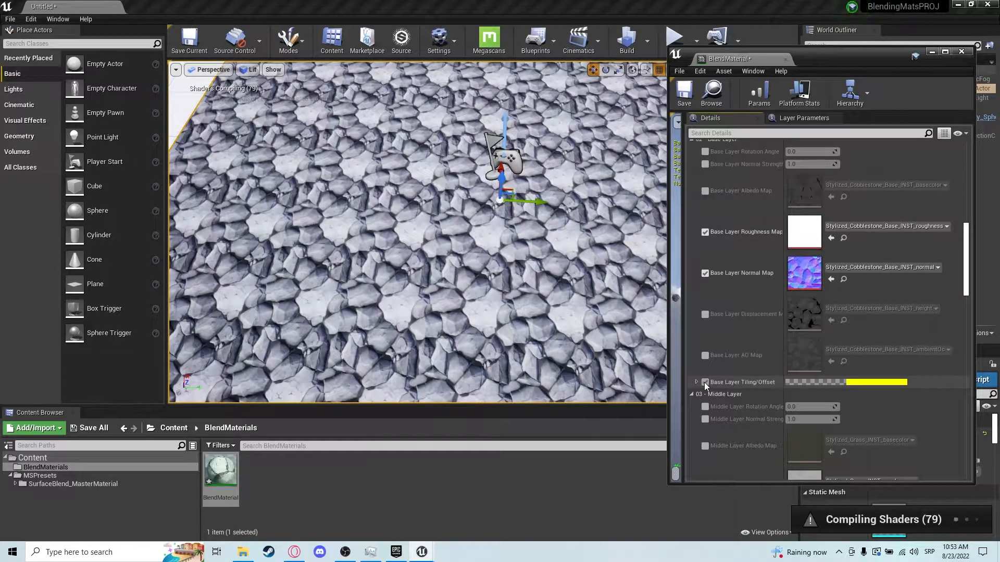
scroll(704, 382, "down", 6)
scroll(703, 364, "down", 5)
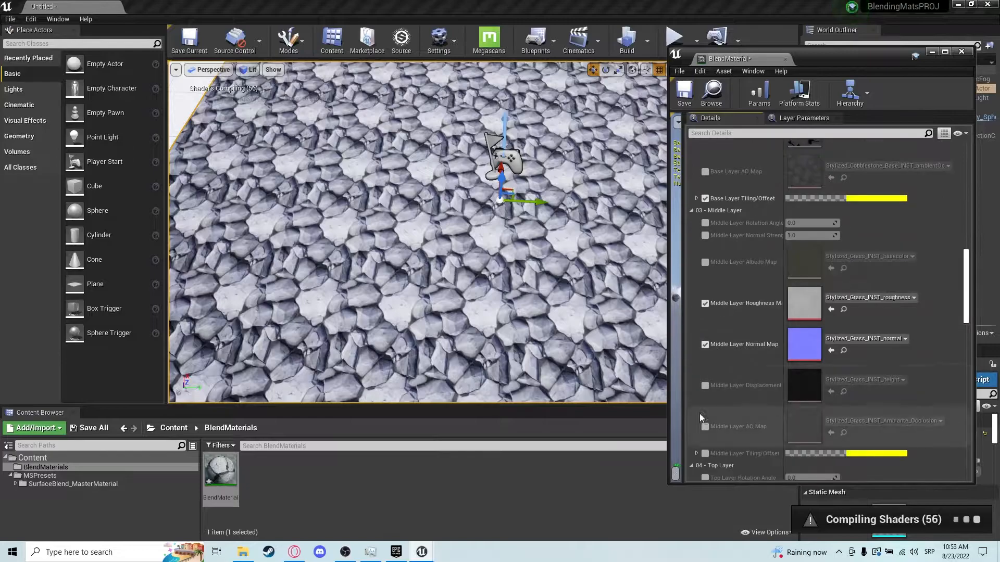
left_click(705, 455)
scroll(719, 432, "down", 10)
scroll(708, 395, "down", 4)
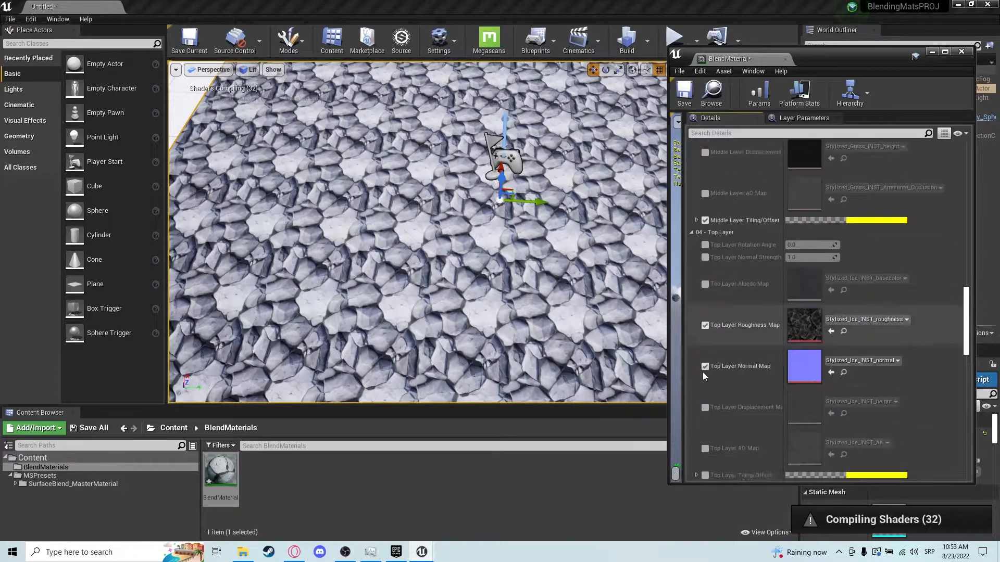
left_click(705, 470)
scroll(724, 430, "down", 6)
scroll(729, 420, "down", 1)
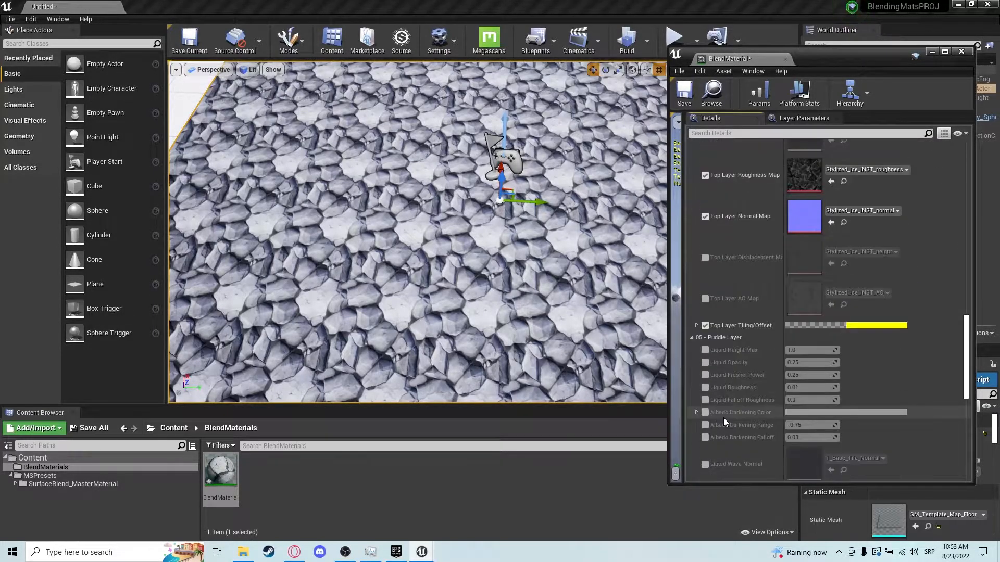
scroll(409, 123, "down", 6)
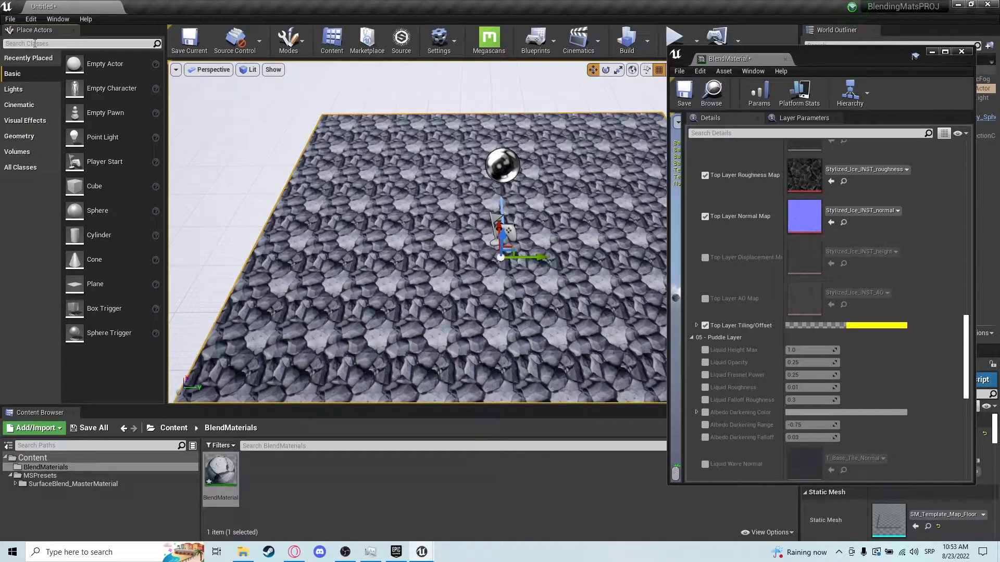
Search the actor list for post and place a Post Process Volume in the level.
left_click(34, 44)
type("post")
left_click_drag(52, 63, 381, 224)
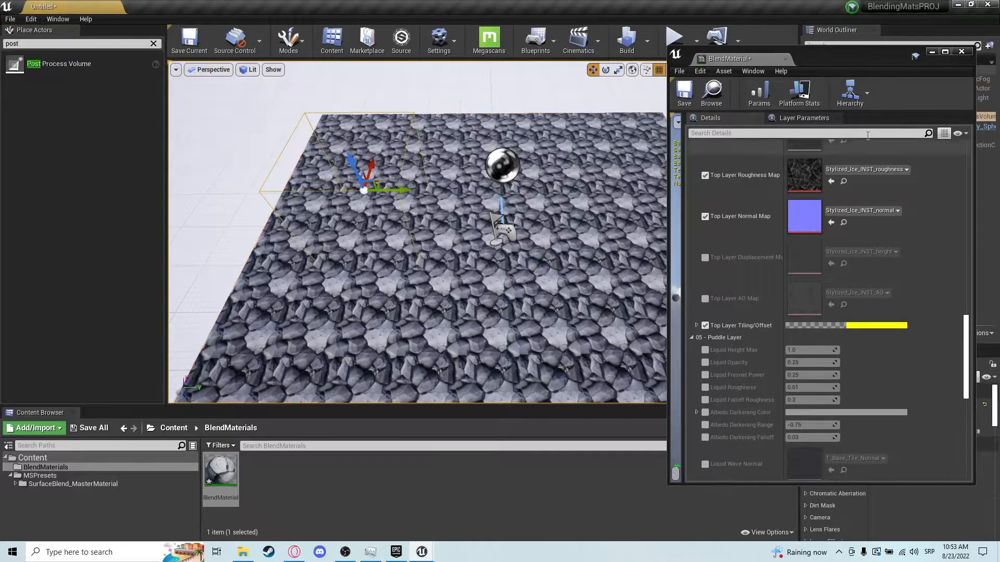
Close the material editor, hide the Post Process Volume in the viewport and check its Infinite Extent (Unbound) setting.
left_click(931, 52)
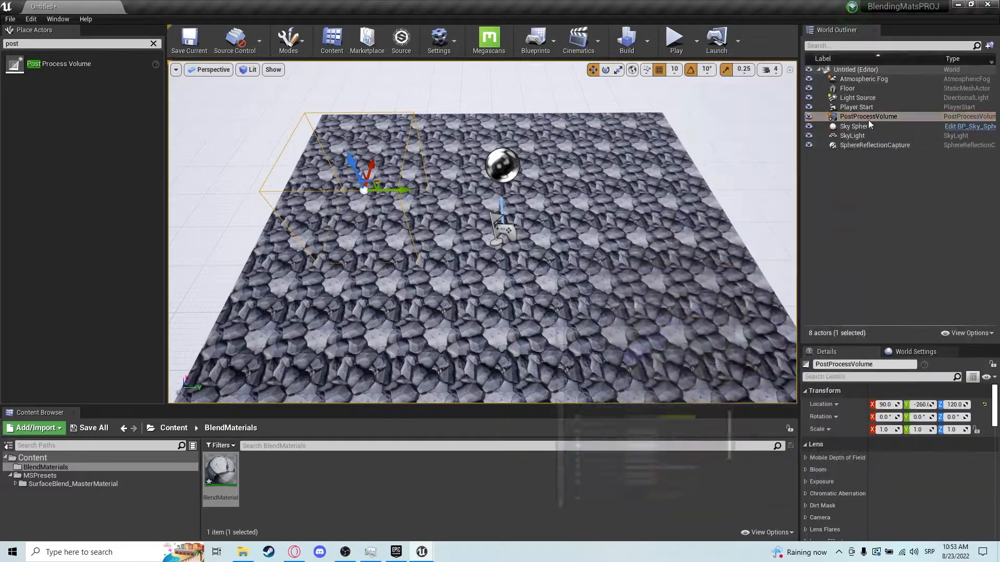
left_click(808, 117)
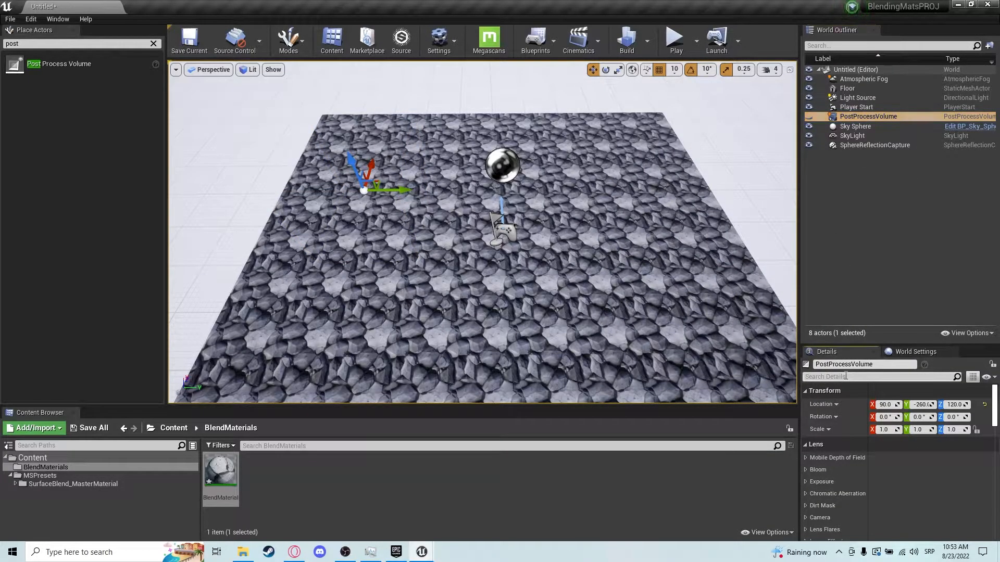
left_click(845, 376)
type("unb")
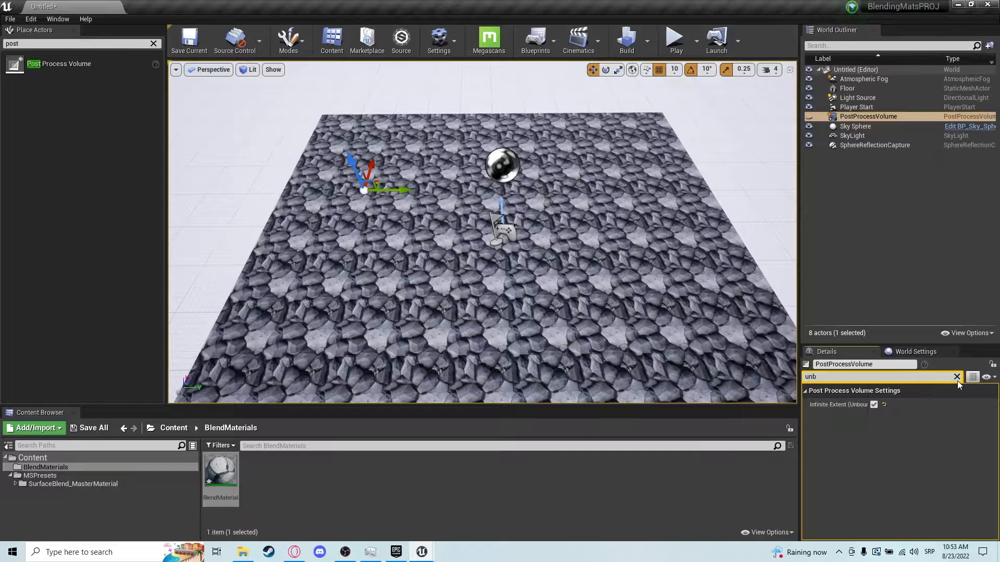
left_click(957, 377)
Enable the volume's Min Brightness and Max Brightness exposure overrides and set both to 1.5.
left_click(909, 378)
type("e")
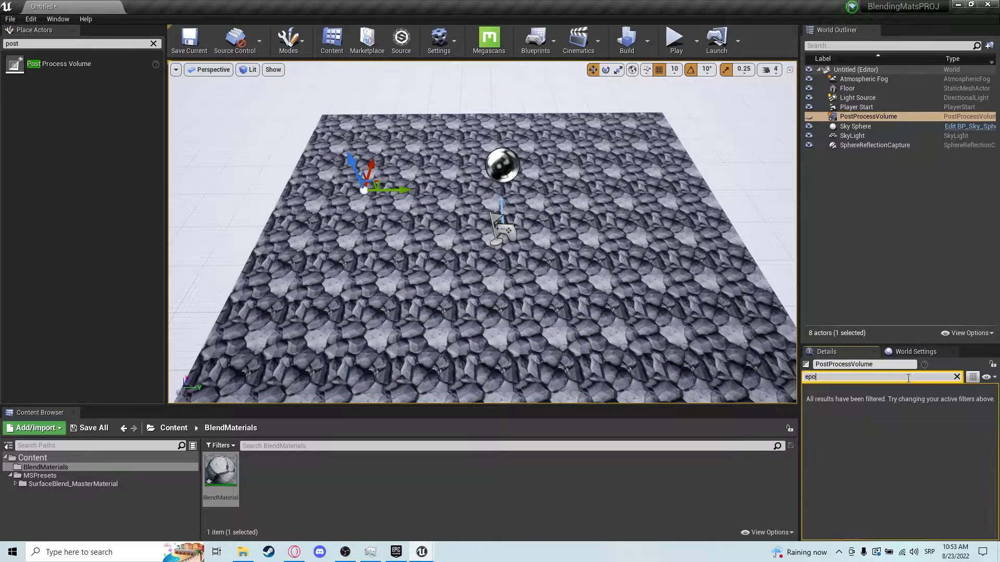
type("xpos")
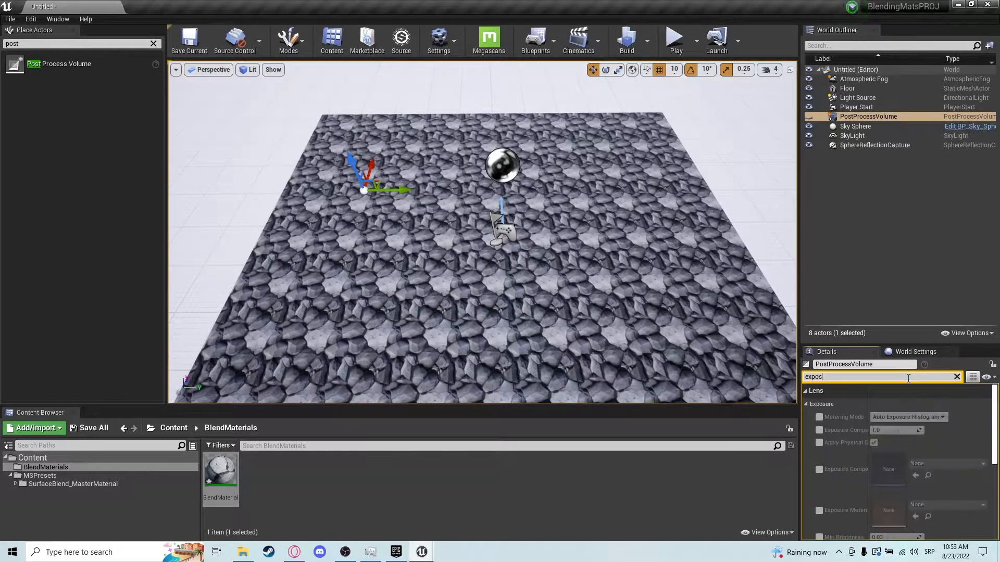
scroll(948, 440, "down", 5)
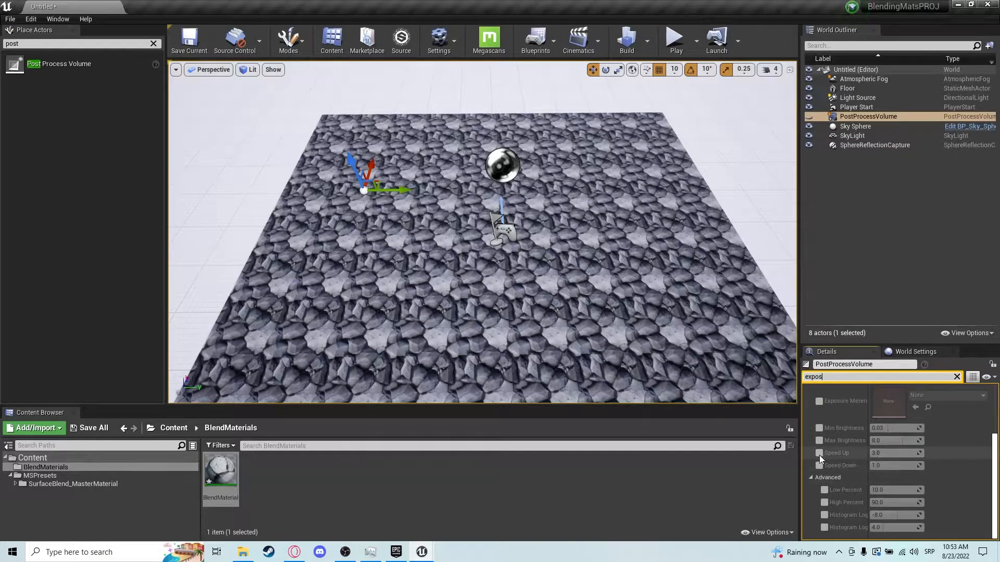
left_click(819, 428)
left_click(819, 441)
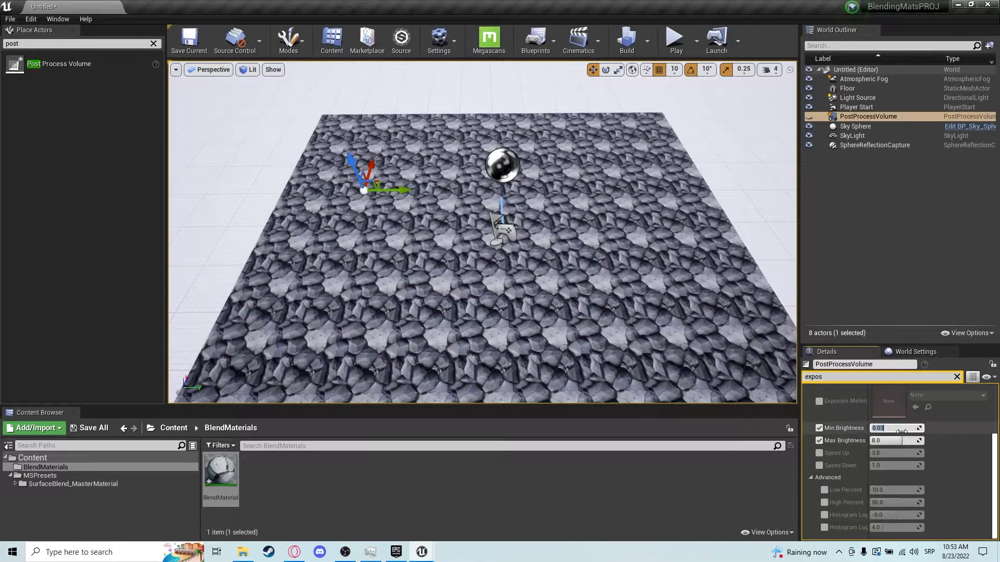
type("1.5")
key("Return")
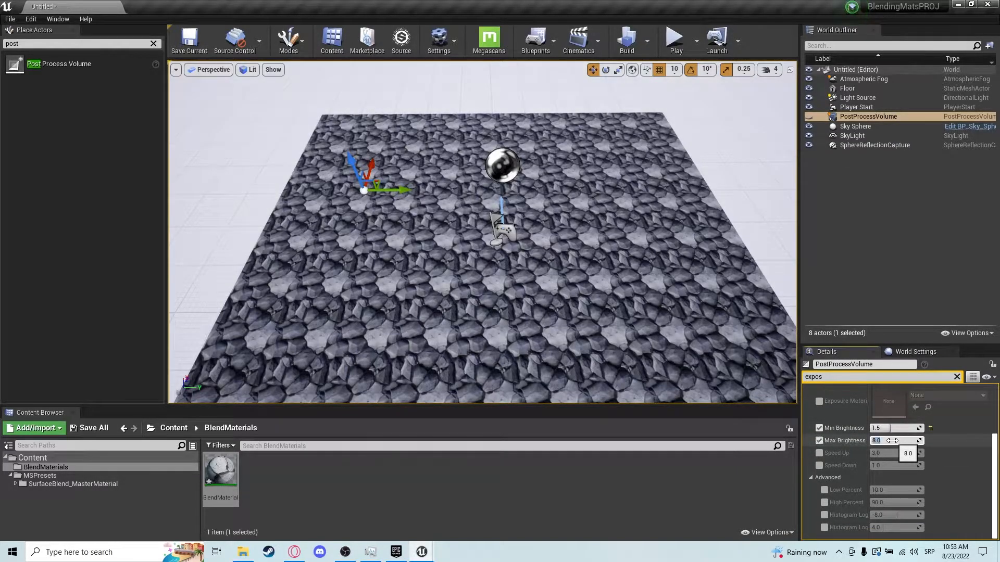
right_click_drag(594, 250, 588, 219)
key("w")
mouse_move(357, 142)
right_mouse_down()
mouse_move(346, 140)
mouse_move(354, 182)
mouse_move(357, 143)
right_mouse_up()
key("s")
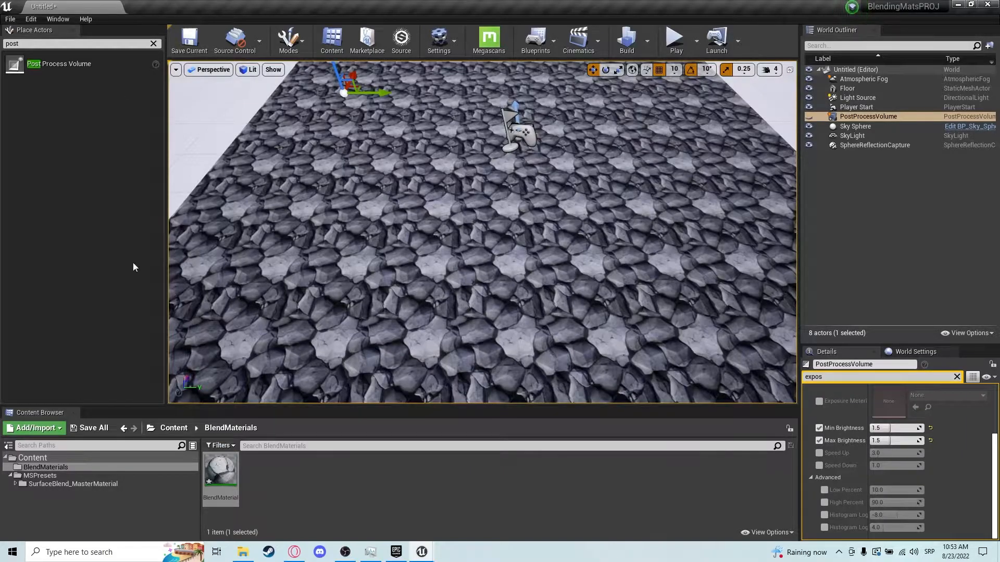
Clear the actor search and switch the editor to Mesh Paint mode.
left_click(154, 44)
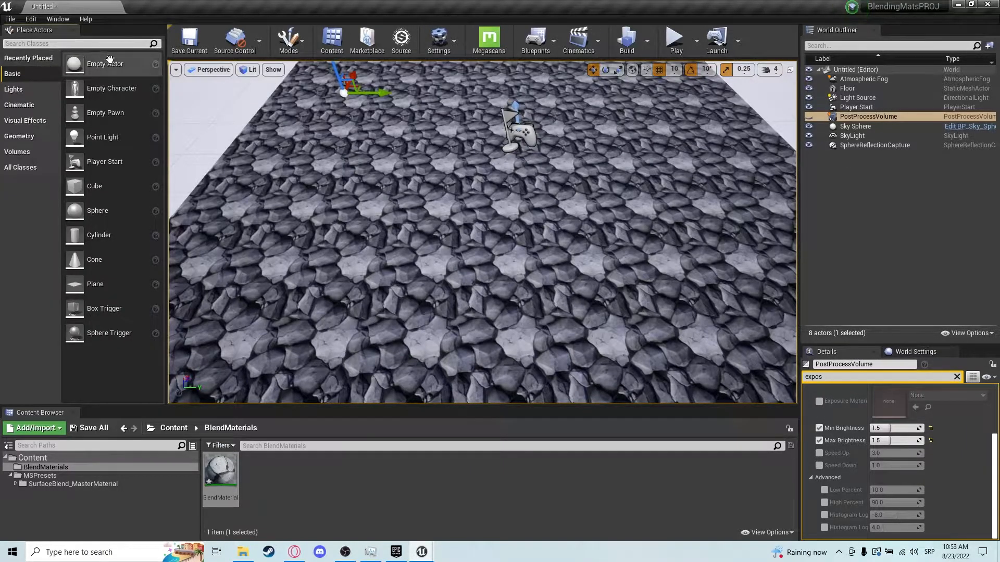
left_click(301, 47)
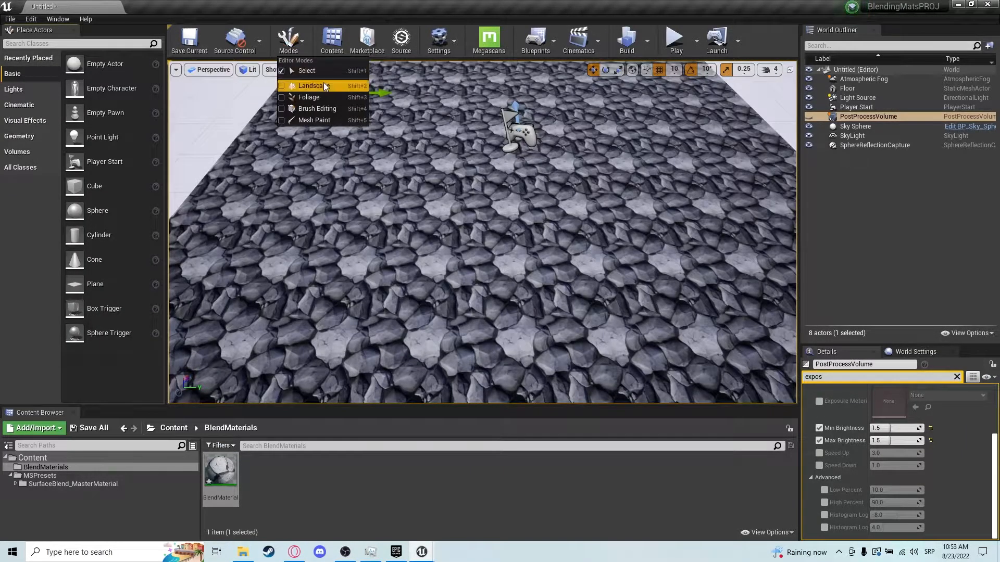
left_click(324, 117)
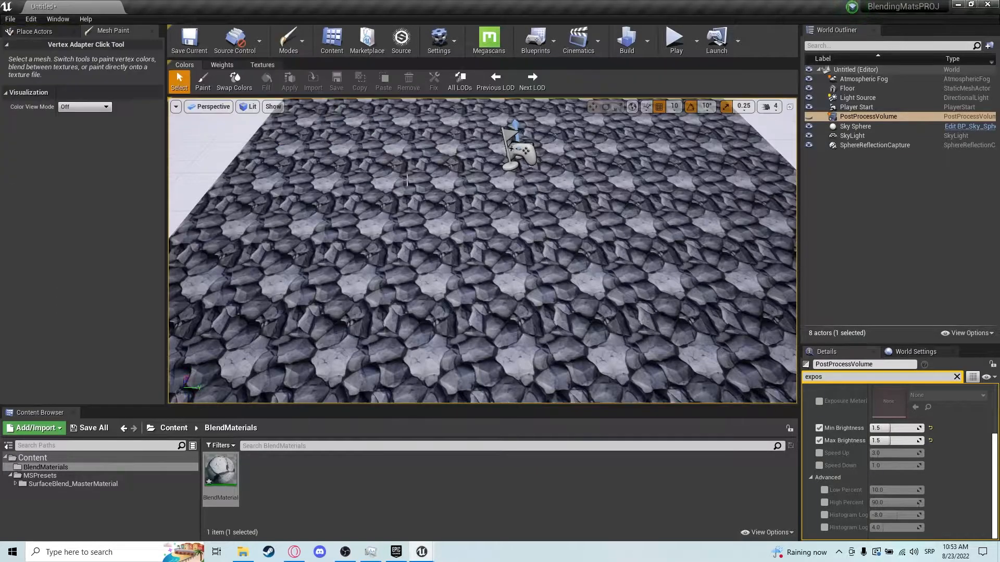
Select the Paint tool on the floor and set the brush size to about 0.39.
mouse_move(254, 200)
right_mouse_down()
mouse_move(255, 190)
mouse_move(208, 178)
right_mouse_up()
left_click(203, 83)
mouse_move(485, 259)
right_mouse_down()
mouse_move(402, 245)
mouse_move(431, 257)
mouse_move(414, 314)
mouse_move(468, 257)
mouse_move(515, 241)
mouse_move(427, 198)
right_mouse_up()
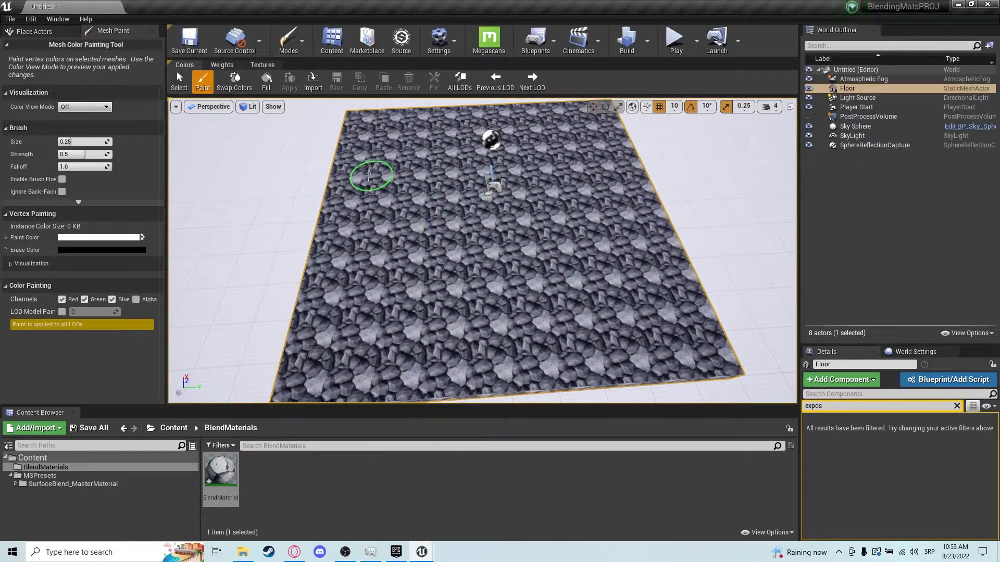
mouse_move(73, 142)
left_mouse_down()
mouse_move(86, 141)
mouse_move(78, 141)
left_mouse_up()
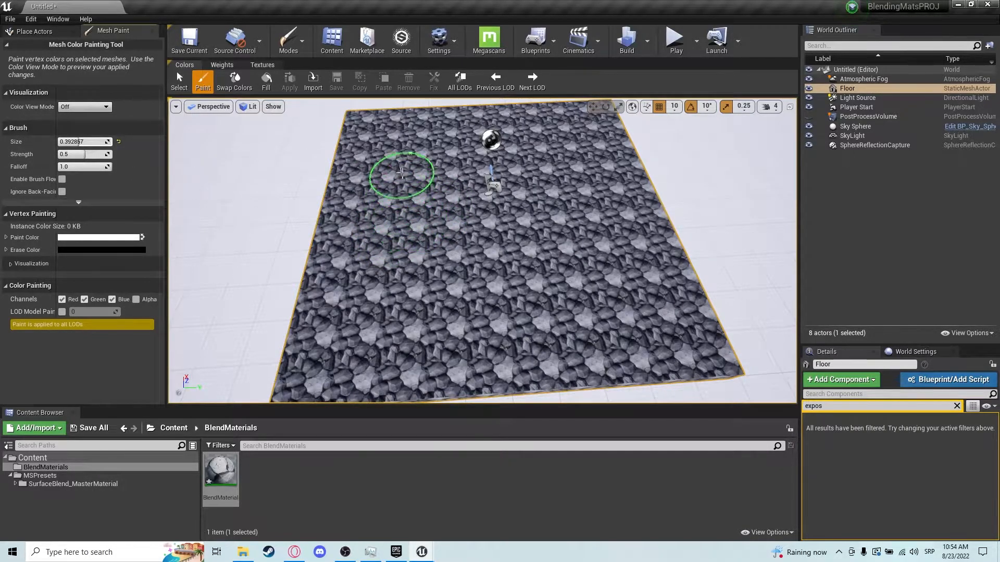
mouse_move(459, 214)
right_mouse_down()
mouse_move(448, 201)
mouse_move(430, 224)
mouse_move(464, 230)
mouse_move(442, 215)
mouse_move(515, 210)
right_mouse_up()
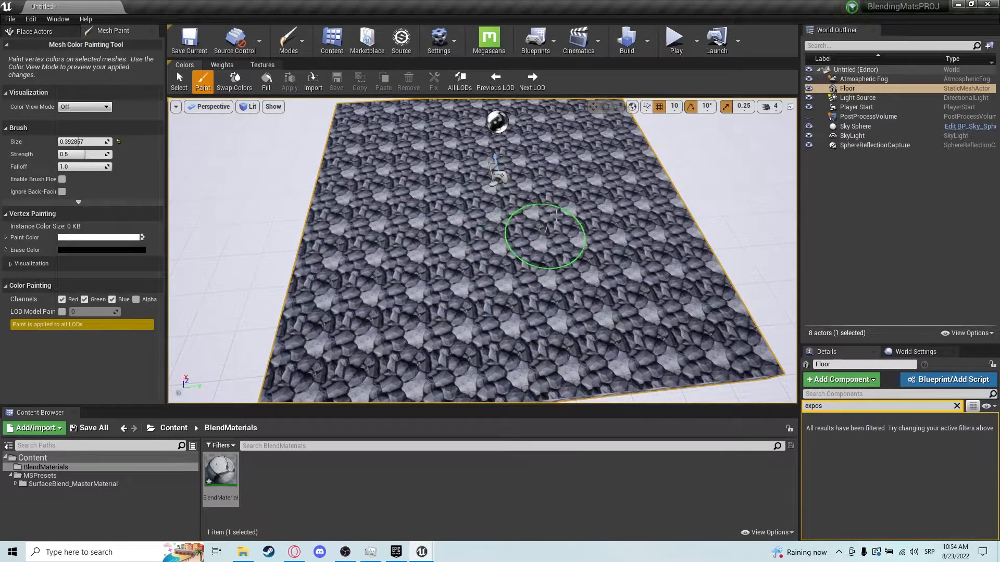
Restrict vertex painting to the Green channel only.
left_click(73, 302)
left_click(112, 301)
right_click_drag(437, 273, 433, 266)
left_click(66, 299)
mouse_move(395, 221)
left_mouse_down()
mouse_move(345, 186)
mouse_move(406, 297)
left_mouse_up()
left_click(62, 300)
left_click(85, 300)
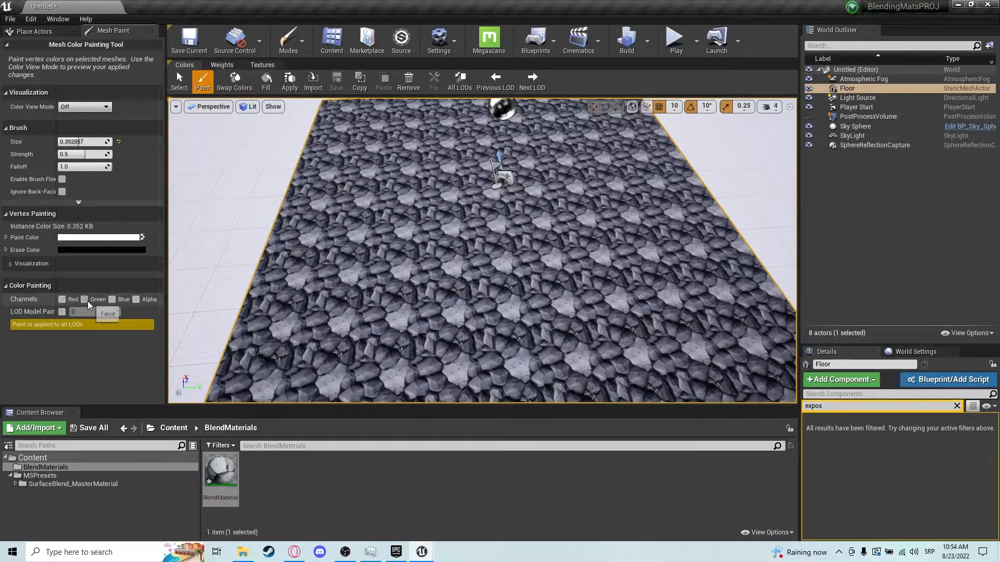
Swap the paint and erase colours so the paint colour becomes black.
left_click(6, 237)
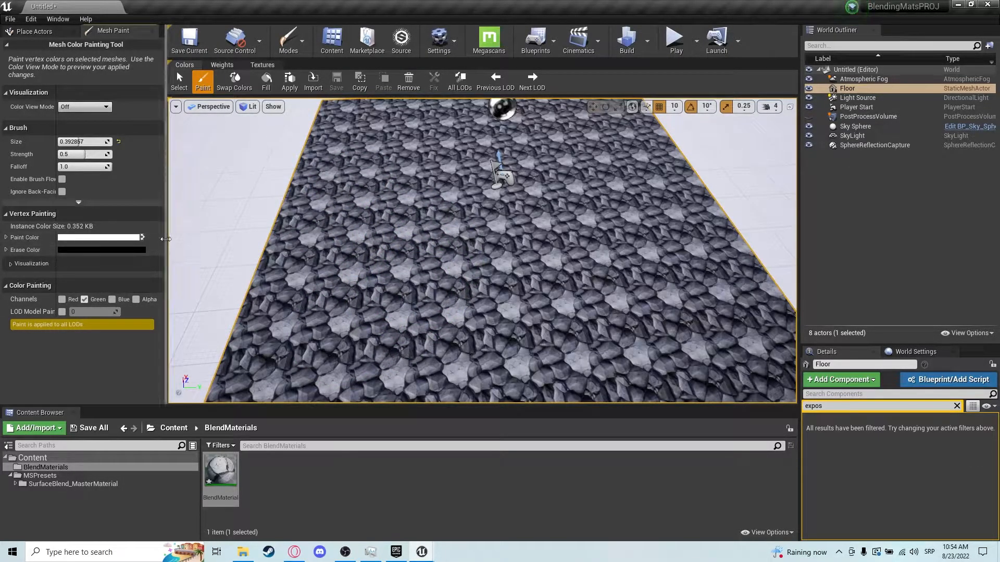
left_click(140, 238)
left_click(352, 244)
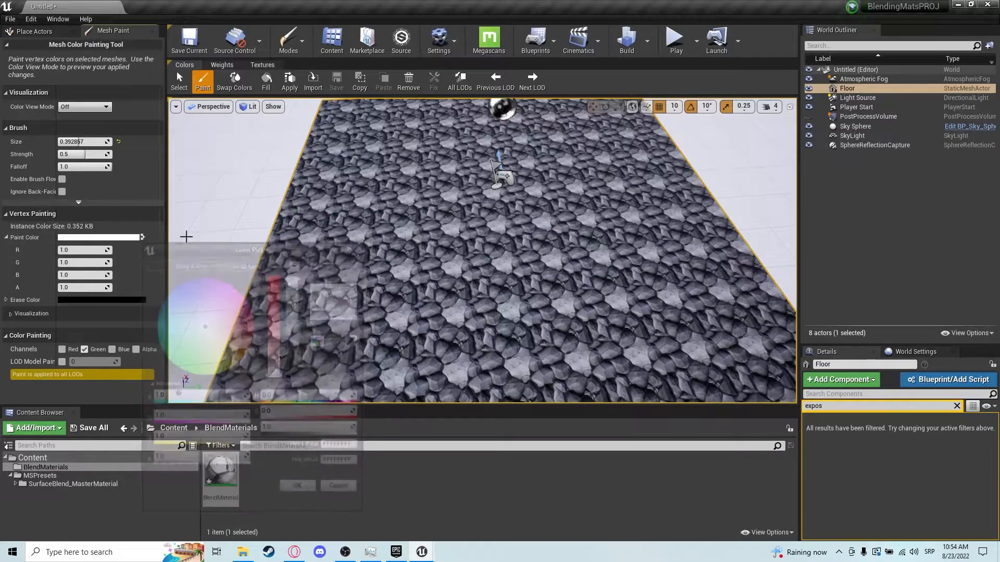
key("x")
left_click(7, 237)
Paint the Green channel over the middle of the floor to reveal the ice layer.
mouse_move(402, 257)
left_mouse_down()
mouse_move(413, 208)
mouse_move(388, 239)
left_mouse_up()
mouse_move(399, 289)
right_mouse_down()
mouse_move(431, 296)
mouse_move(410, 286)
mouse_move(449, 238)
right_mouse_up()
key("w")
Switch painting to the Red channel only and paint grass near the ice patch.
left_click(62, 300)
key("s")
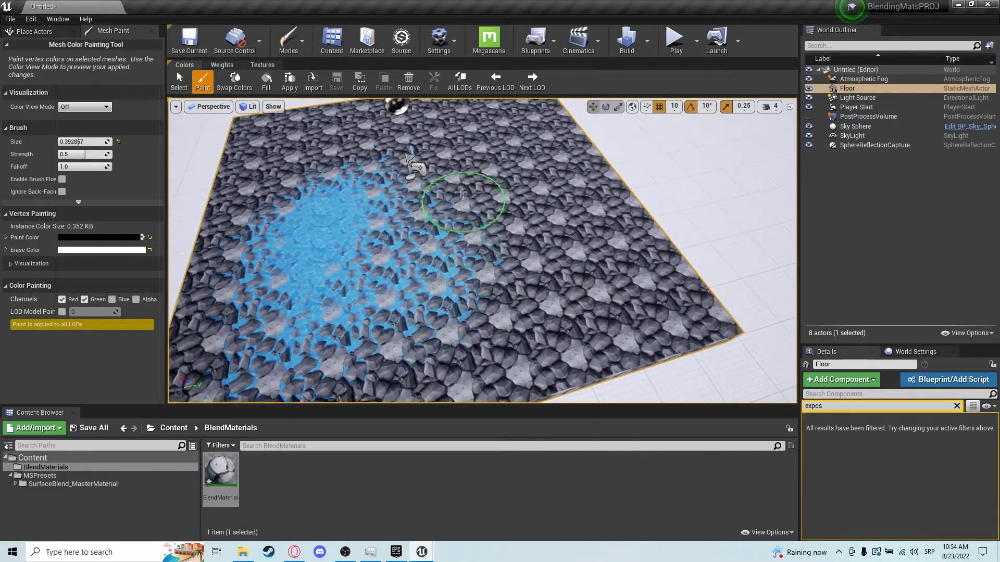
left_click(85, 301)
mouse_move(532, 221)
left_mouse_down()
mouse_move(547, 252)
mouse_move(536, 185)
mouse_move(573, 229)
left_mouse_up()
scroll(590, 235, "up", 4)
key("w")
right_click_drag(590, 236, 596, 297)
key("s")
scroll(526, 172, "down", 2)
key("a")
right_click_drag(524, 163, 638, 221)
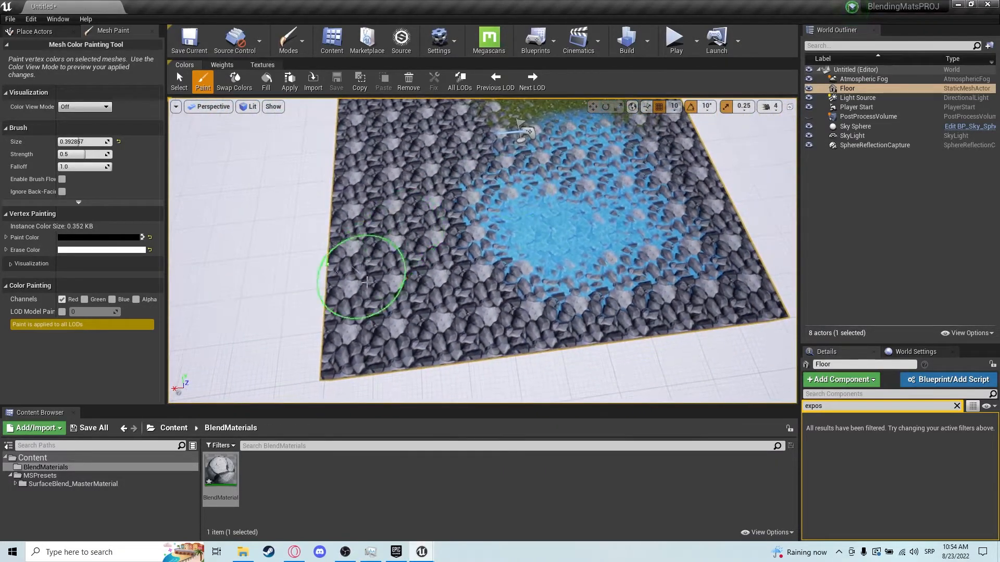
Continue painting grass with the Red channel around the ice area of the floor.
mouse_move(492, 210)
right_mouse_down()
mouse_move(480, 237)
mouse_move(521, 218)
mouse_move(557, 177)
mouse_move(543, 208)
mouse_move(529, 195)
mouse_move(636, 335)
mouse_move(578, 346)
mouse_move(521, 318)
mouse_move(513, 296)
mouse_move(536, 312)
mouse_move(481, 138)
mouse_move(396, 156)
mouse_move(573, 177)
mouse_move(518, 159)
mouse_move(529, 161)
mouse_move(468, 160)
right_mouse_up()
key("w")
key("s")
key("d")
key("w")
key("w")
key("s")
key("w")
key("s")
key("s")
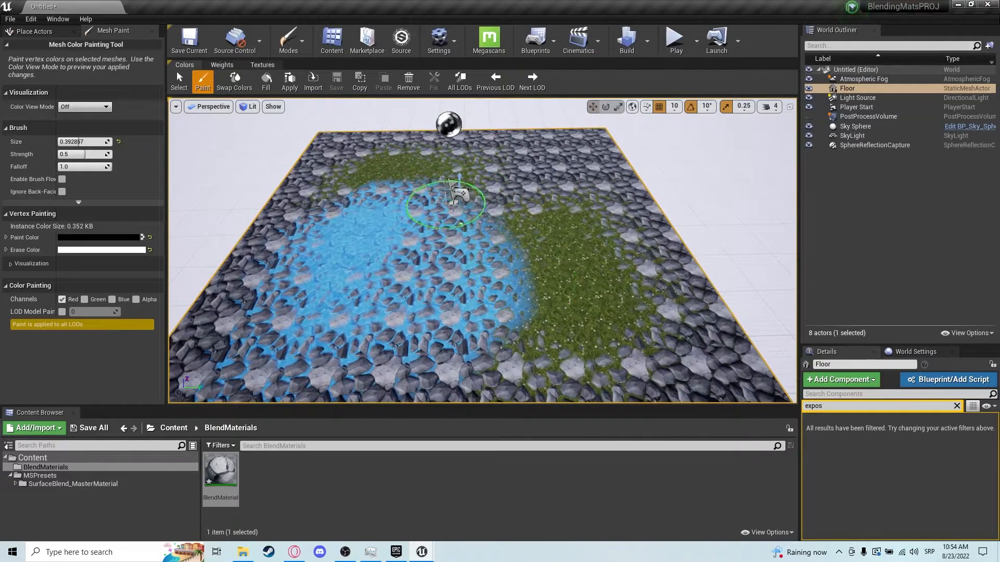
mouse_move(469, 150)
left_mouse_down()
mouse_move(550, 201)
mouse_move(447, 214)
left_mouse_up()
mouse_move(495, 271)
left_mouse_down()
mouse_move(477, 223)
mouse_move(542, 302)
left_mouse_up()
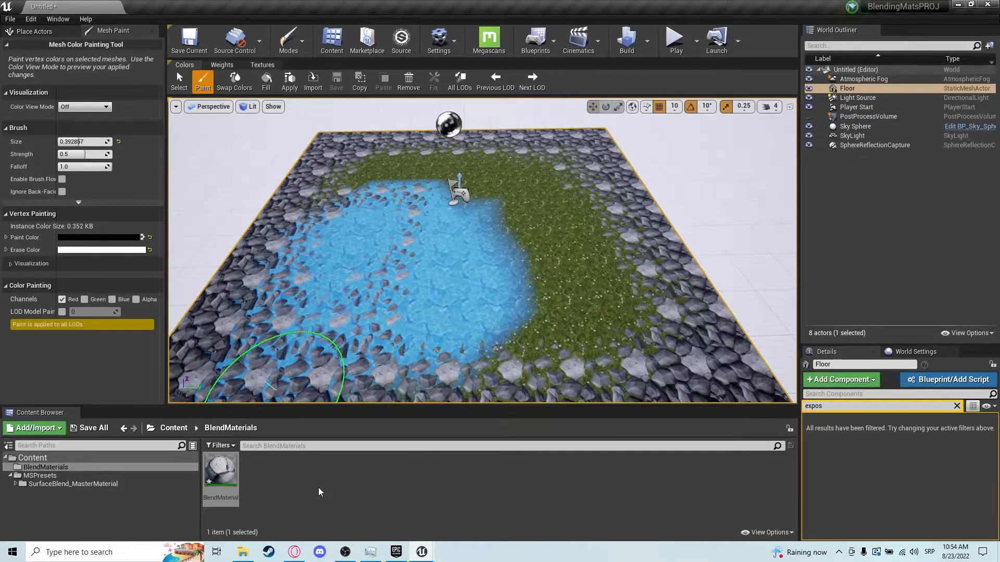
Place the Space mesh from the Content folder into the level.
left_click(44, 458)
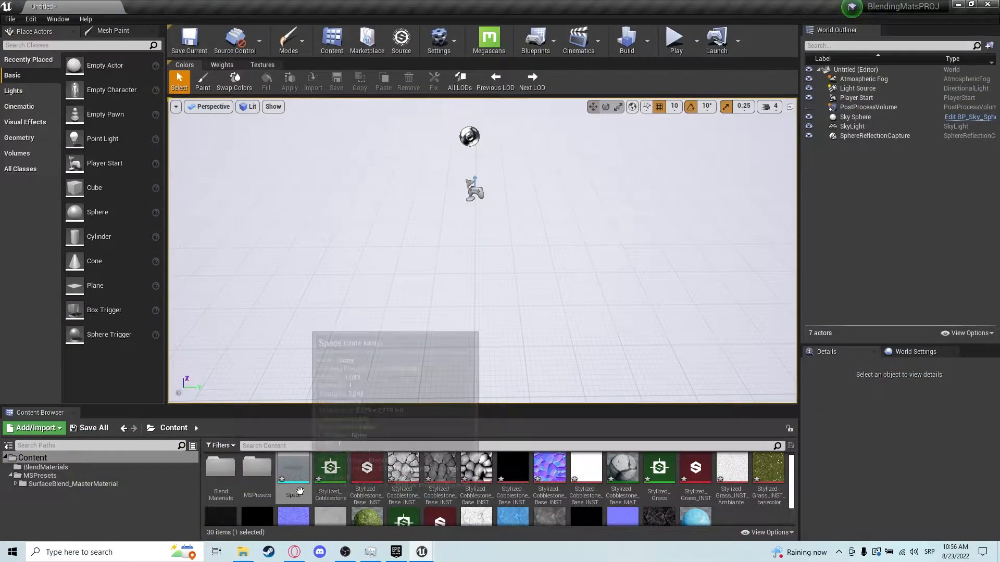
left_click_drag(293, 471, 493, 225)
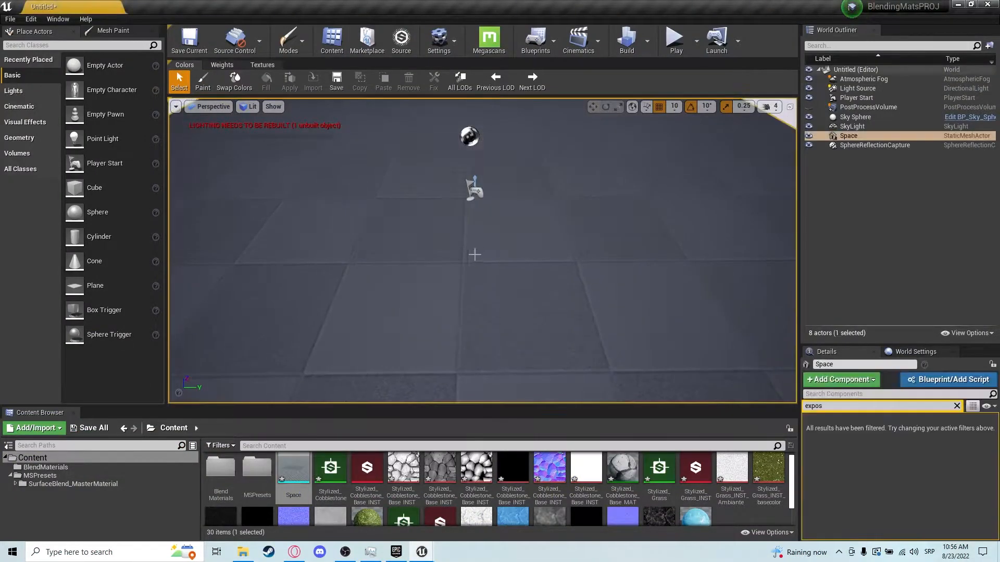
scroll(493, 226, "down", 6)
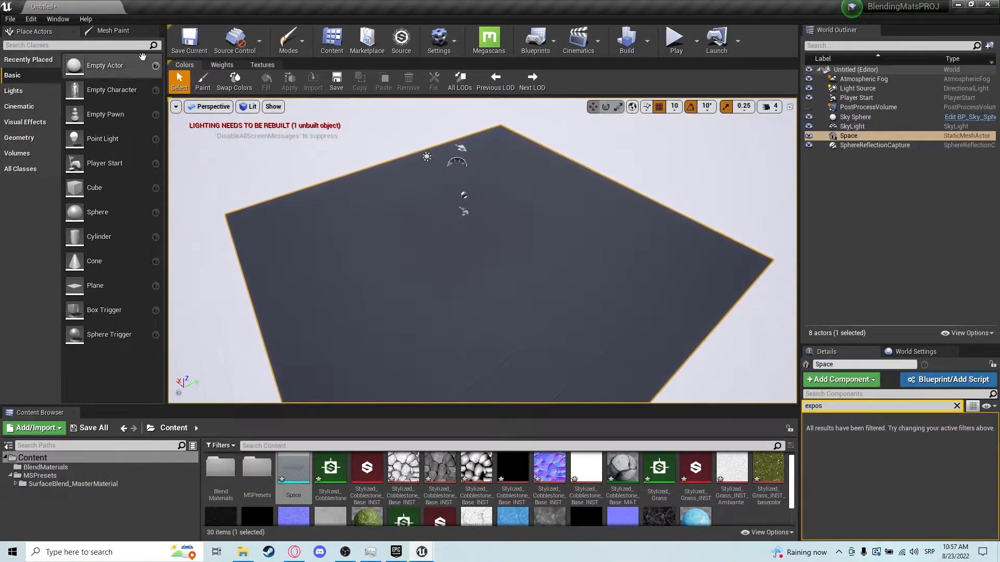
key("d")
right_click_drag(496, 264, 431, 259)
key("d")
Return to Select mode and set the Space mesh's location to 0, 0, 0.
left_click(288, 39)
left_click(299, 83)
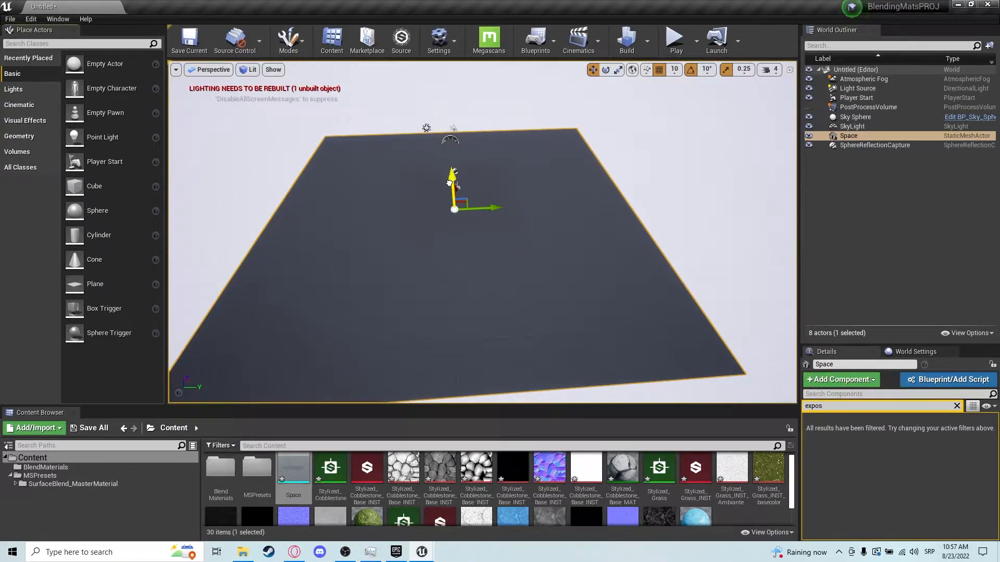
left_click_drag(449, 183, 451, 196)
key("BackSpace")
left_click(956, 407)
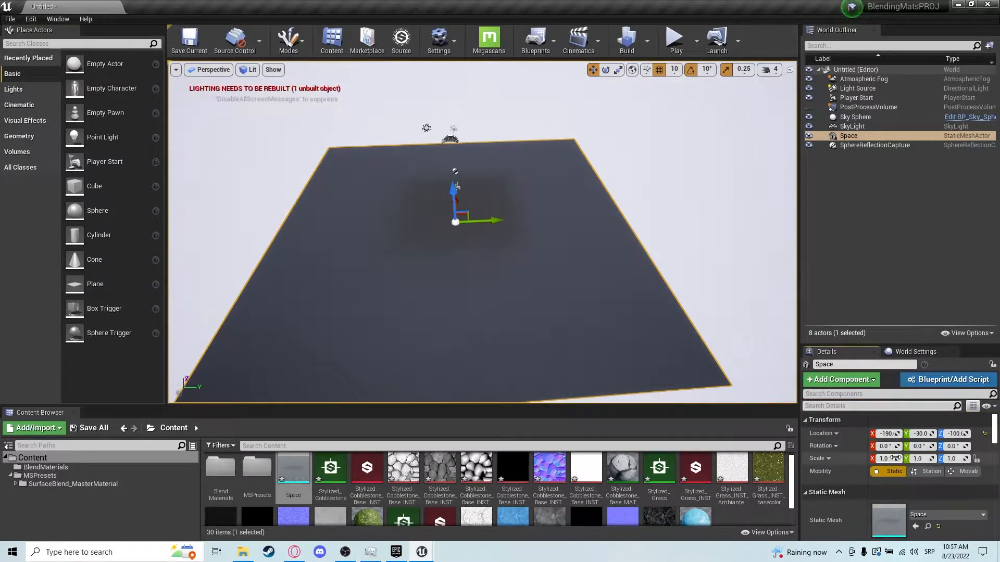
type("0")
key("Tab")
type("0")
key("Tab")
type("0")
key("Return")
Apply BlendMaterial from the BlendMaterials folder to the Space mesh.
key("w")
right_click_drag(729, 218, 761, 242)
double_click(220, 471)
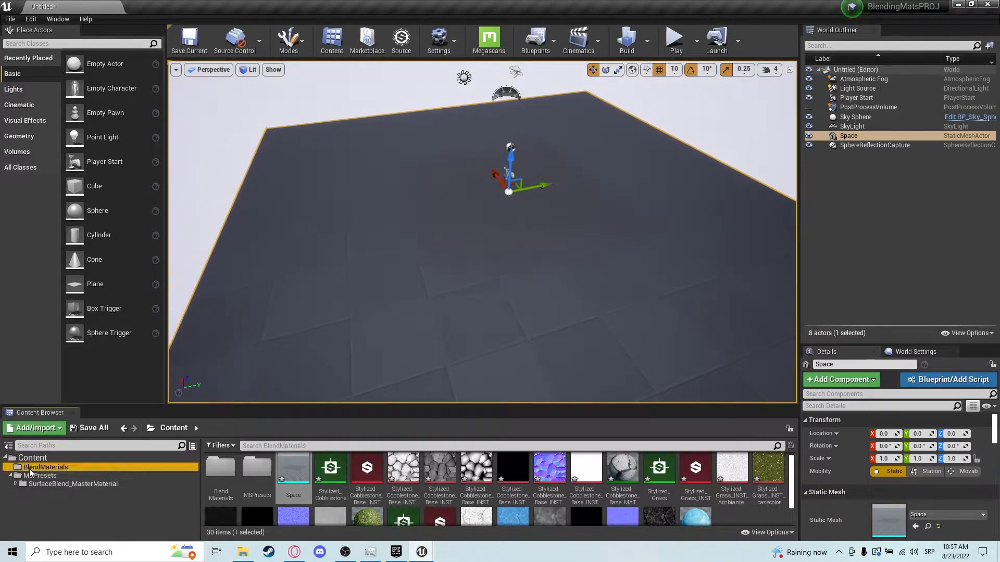
left_click_drag(223, 469, 551, 284)
key("s")
right_click_drag(552, 284, 482, 174)
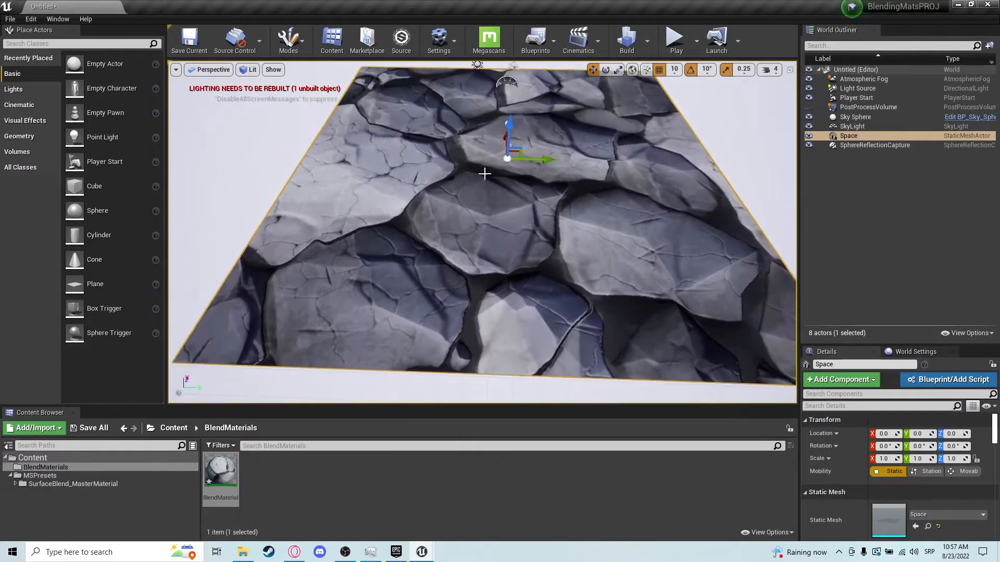
Open the BlendMaterial instance from the BlendMaterials folder and position its editor window beside the viewport.
right_click_drag(560, 195, 393, 215)
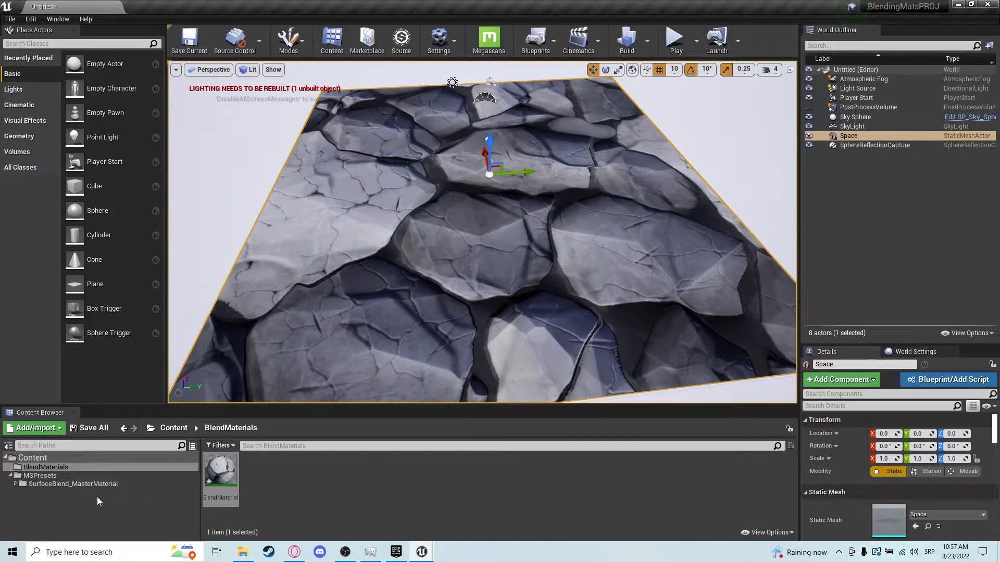
double_click(220, 471)
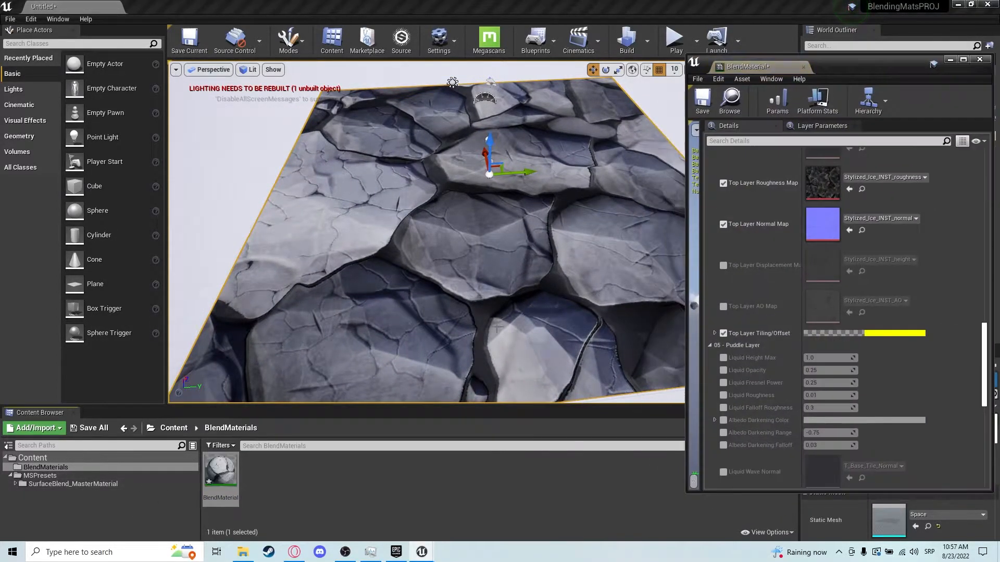
left_click_drag(853, 65, 860, 63)
right_click_drag(635, 308, 677, 281)
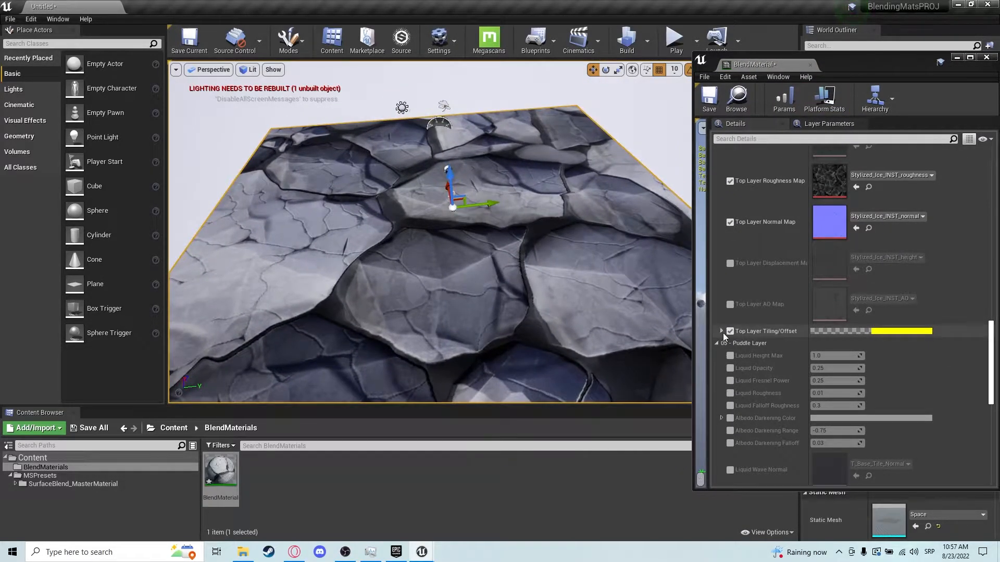
scroll(723, 332, "up", 3)
scroll(793, 265, "up", 12)
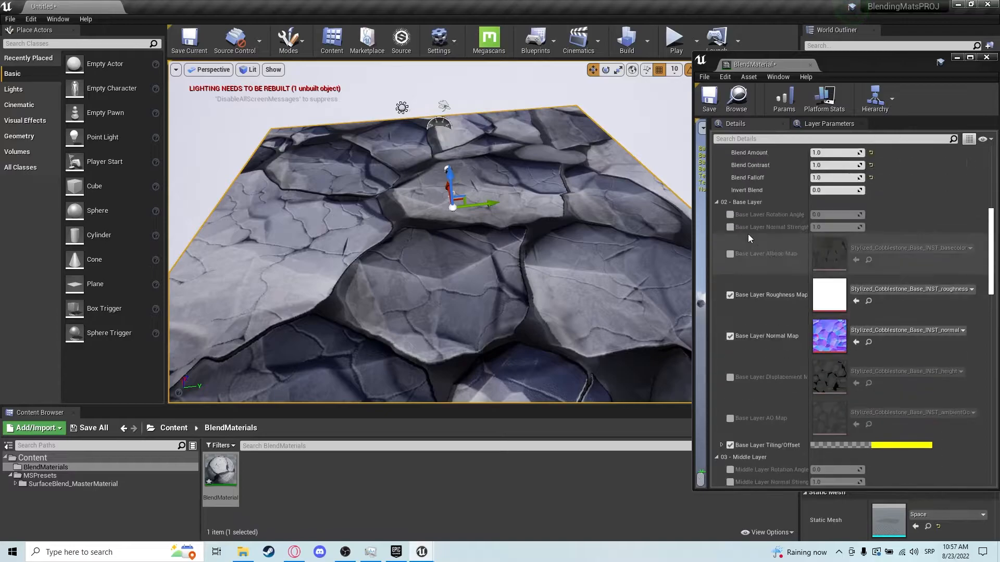
scroll(729, 298, "down", 5)
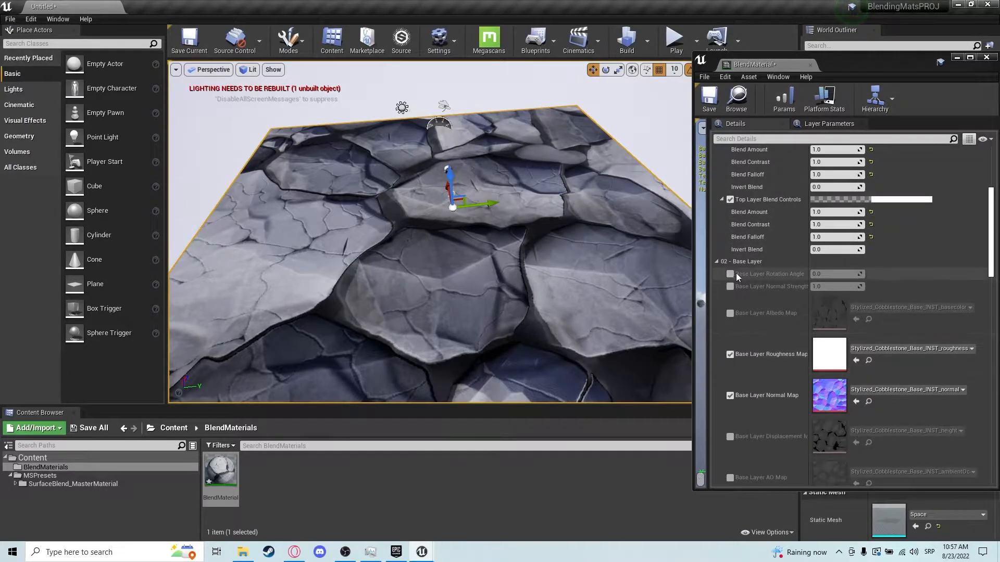
Set the Base Layer Tiling/Offset Tiling X and Tiling Y to 5.
left_click(721, 388)
scroll(742, 386, "down", 3)
left_click(835, 318)
type("5")
key("Tab")
type("5")
key("Return")
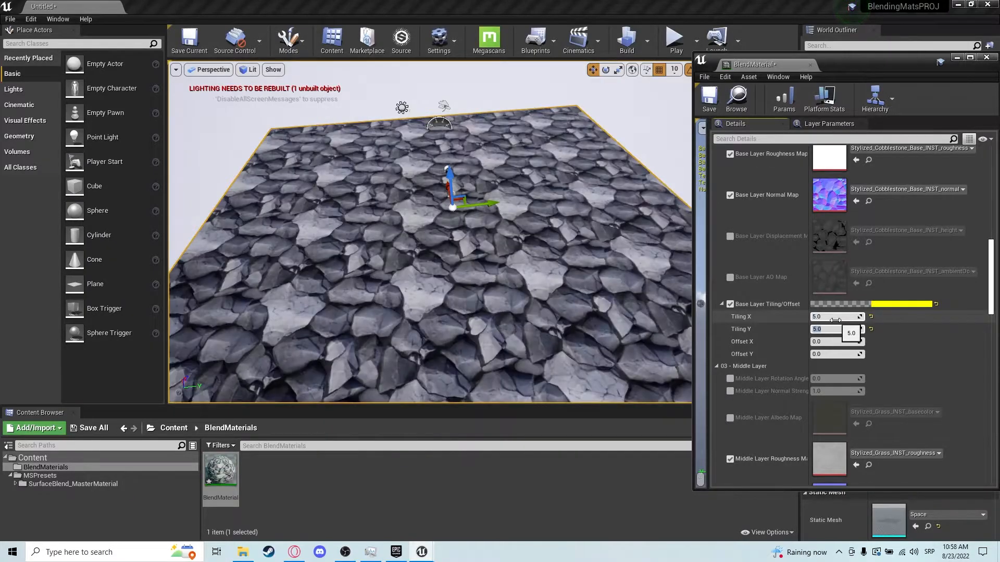
Set the Middle Layer and Top Layer Tiling/Offset Tiling X and Tiling Y values to 5.
scroll(715, 385, "down", 5)
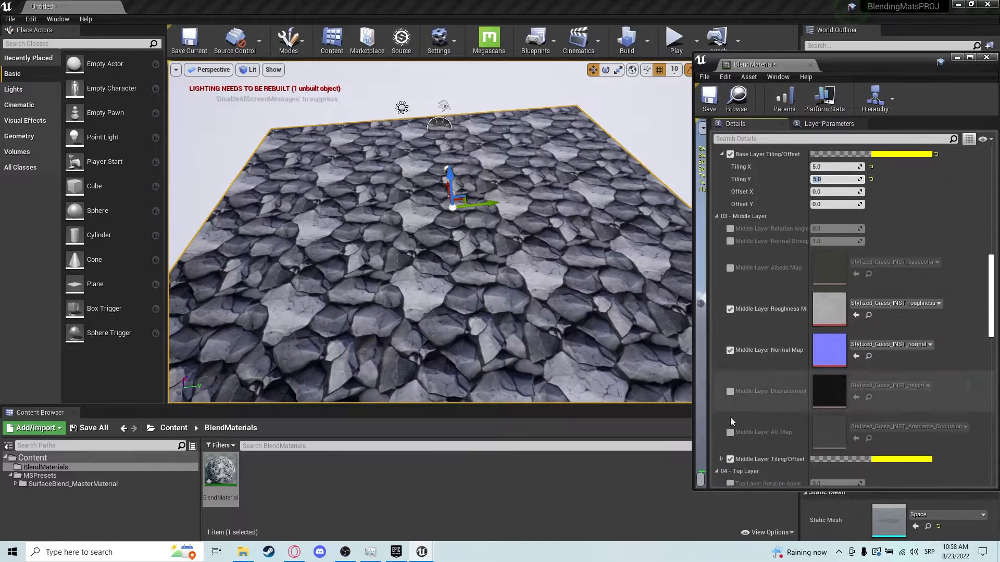
left_click(722, 410)
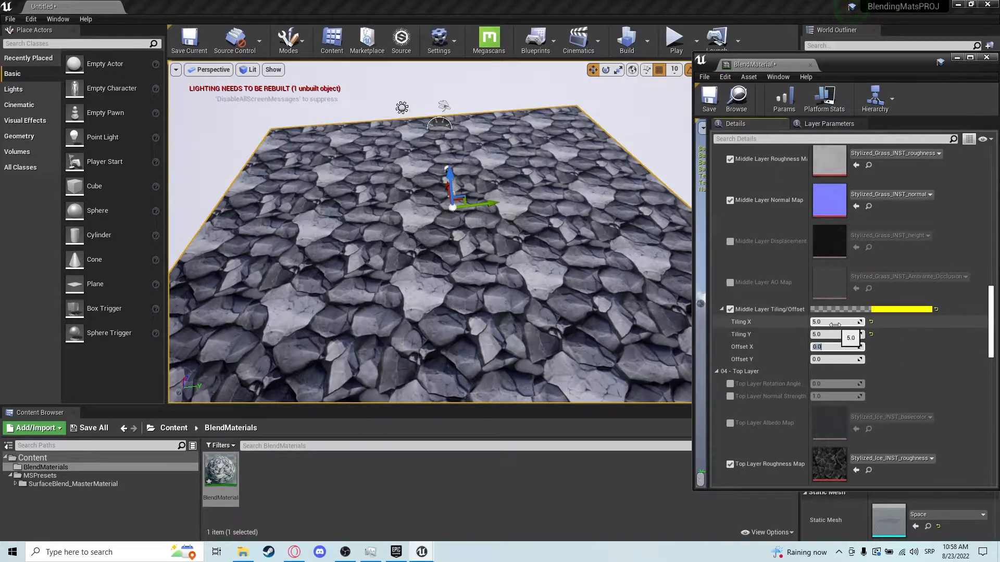
scroll(828, 329, "down", 5)
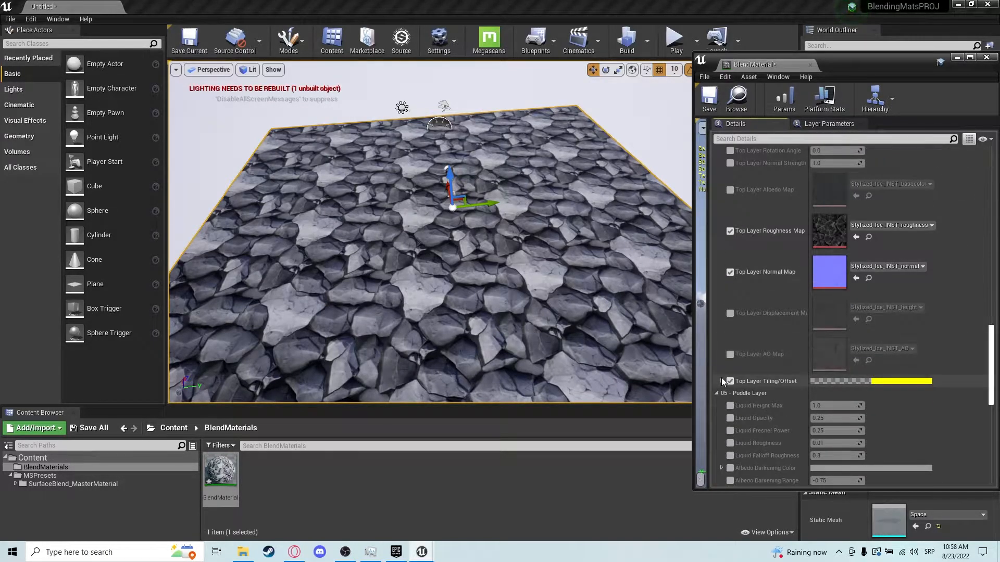
left_click(721, 382)
scroll(736, 383, "down", 5)
left_click(831, 311)
type("5")
left_click(828, 322)
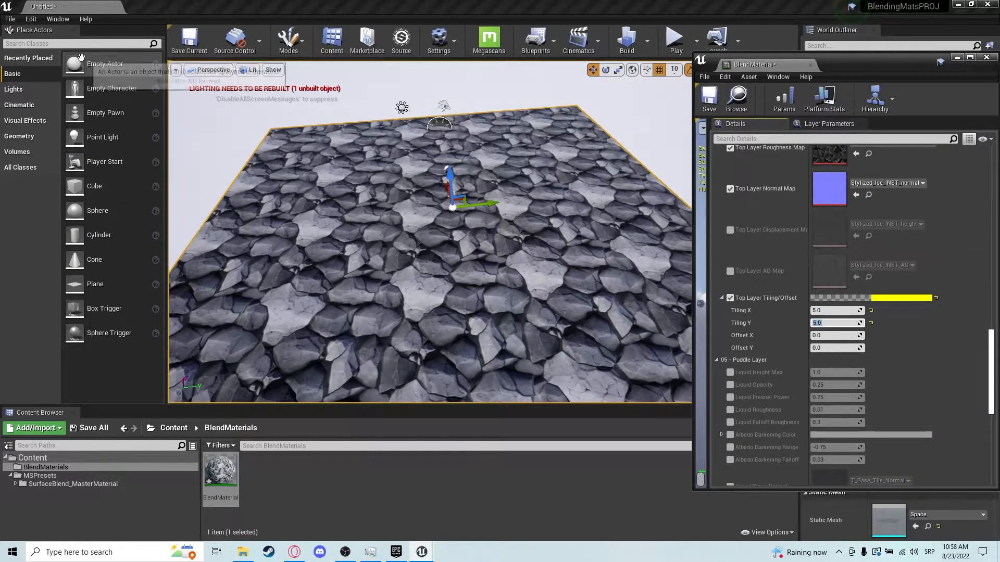
Switch to Mesh Paint mode with the Paint tool and paint grass on the Space mesh using the Red channel.
left_click(288, 41)
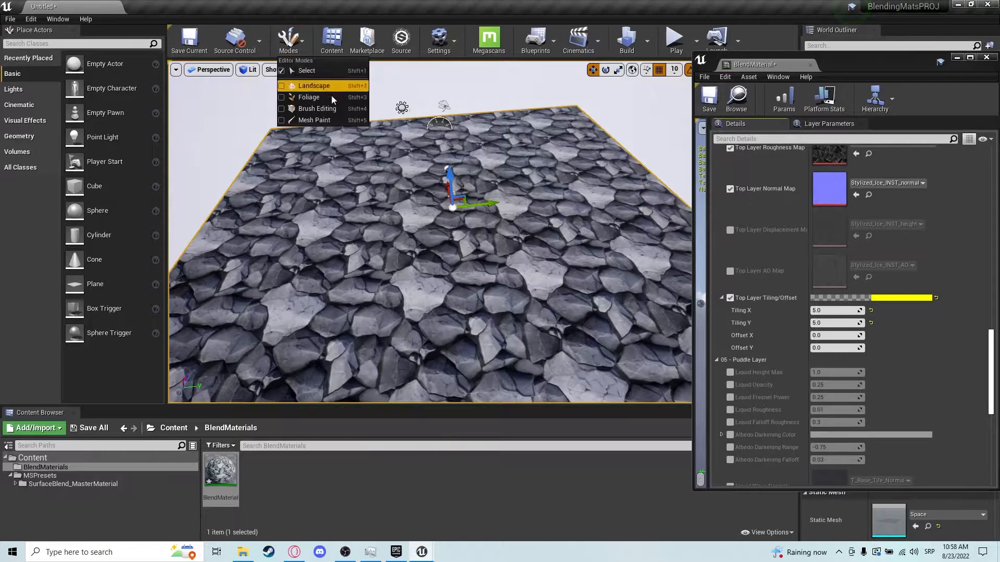
left_click(313, 121)
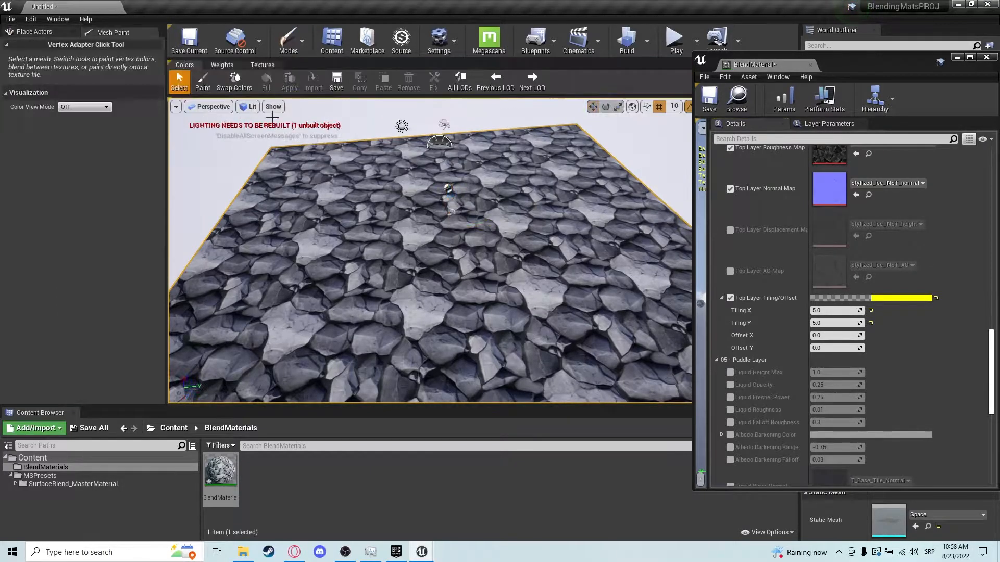
left_click(203, 82)
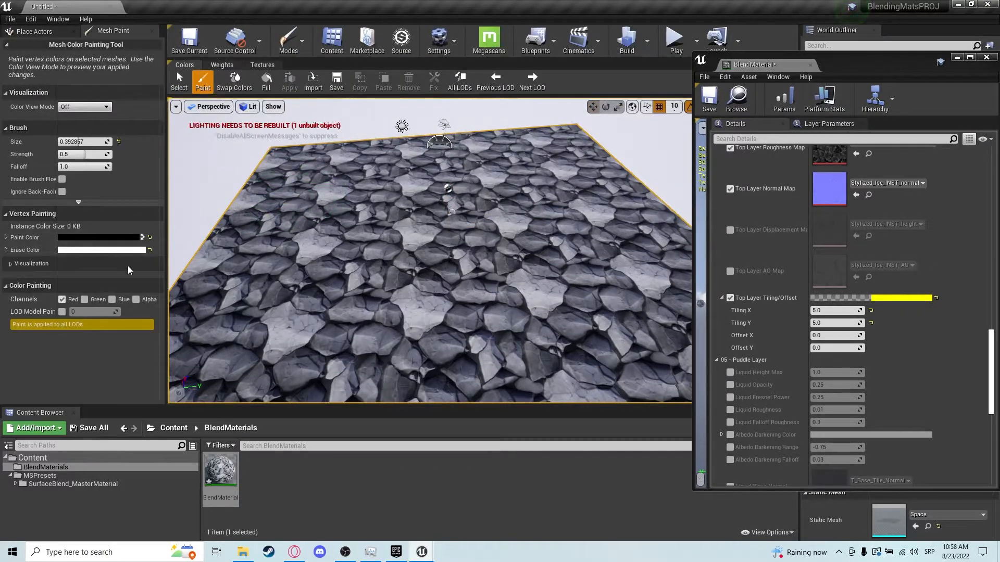
left_click_drag(411, 277, 379, 313)
mouse_move(454, 305)
right_mouse_down()
mouse_move(471, 250)
mouse_move(442, 323)
right_mouse_up()
left_click_drag(365, 333, 317, 267)
mouse_move(318, 267)
right_mouse_down()
mouse_move(368, 301)
mouse_move(398, 295)
right_mouse_up()
Switch the paint channel to Green and paint an ice patch near the back of the floor.
left_click(62, 299)
left_click(85, 300)
left_click_drag(452, 242, 362, 223)
right_click_drag(362, 223, 333, 200)
left_click_drag(333, 199, 256, 182)
mouse_move(305, 183)
right_mouse_down()
mouse_move(339, 243)
mouse_move(333, 235)
right_mouse_up()
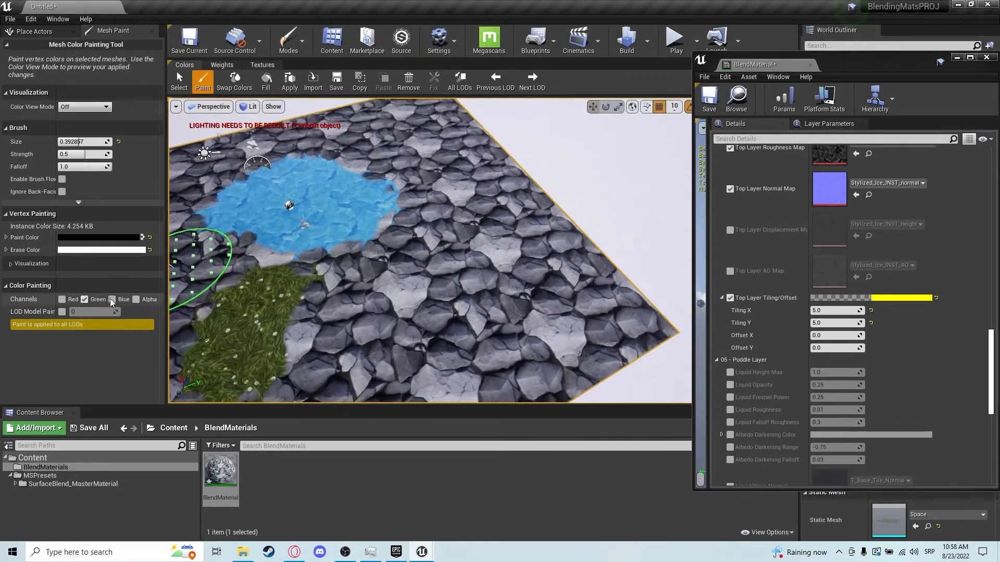
Switch the paint channel to Blue and paint across the middle of the floor.
left_click(84, 300)
left_click(112, 299)
mouse_move(364, 289)
left_mouse_down()
mouse_move(398, 290)
mouse_move(458, 323)
mouse_move(492, 315)
left_mouse_up()
mouse_move(323, 339)
left_mouse_down()
mouse_move(368, 335)
mouse_move(474, 290)
left_mouse_up()
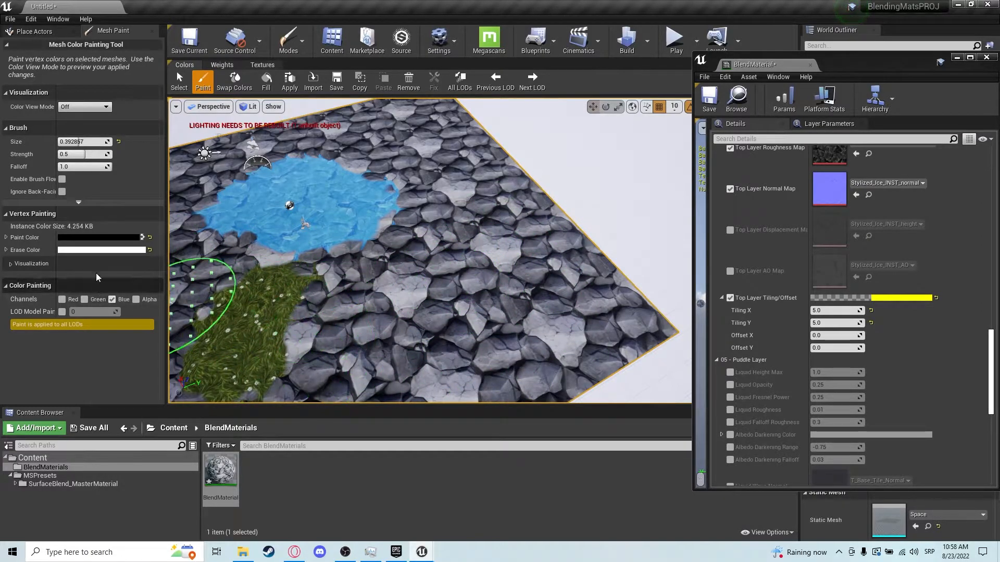
Switch back to the Green channel and erase the painted ice patch.
left_click(112, 299)
left_click(84, 300)
mouse_move(281, 240)
left_mouse_down()
mouse_move(364, 224)
mouse_move(363, 192)
left_mouse_up()
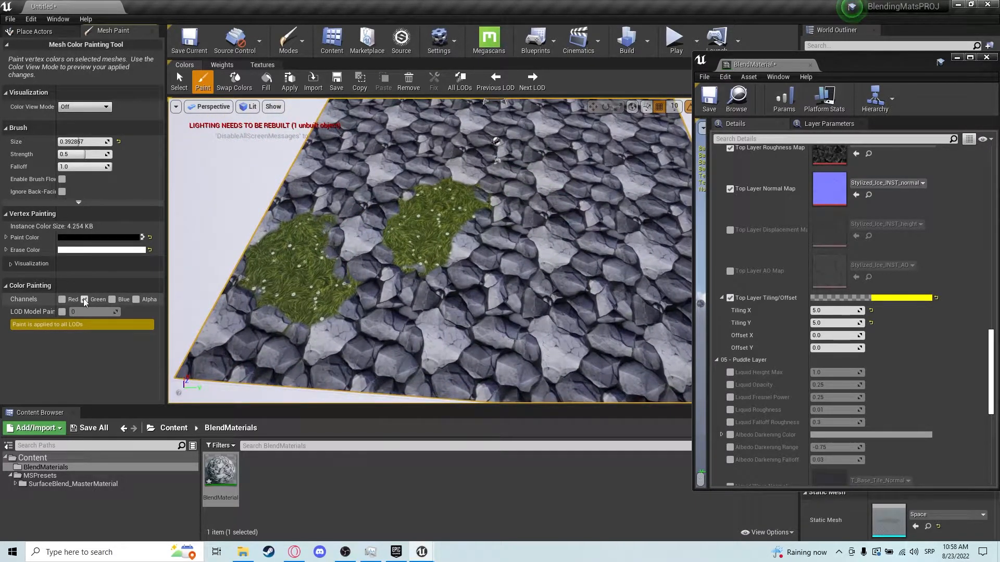
Switch back to the Red channel and paint grass around the middle of the floor.
left_click(85, 300)
left_click(62, 300)
left_click_drag(413, 223, 381, 250)
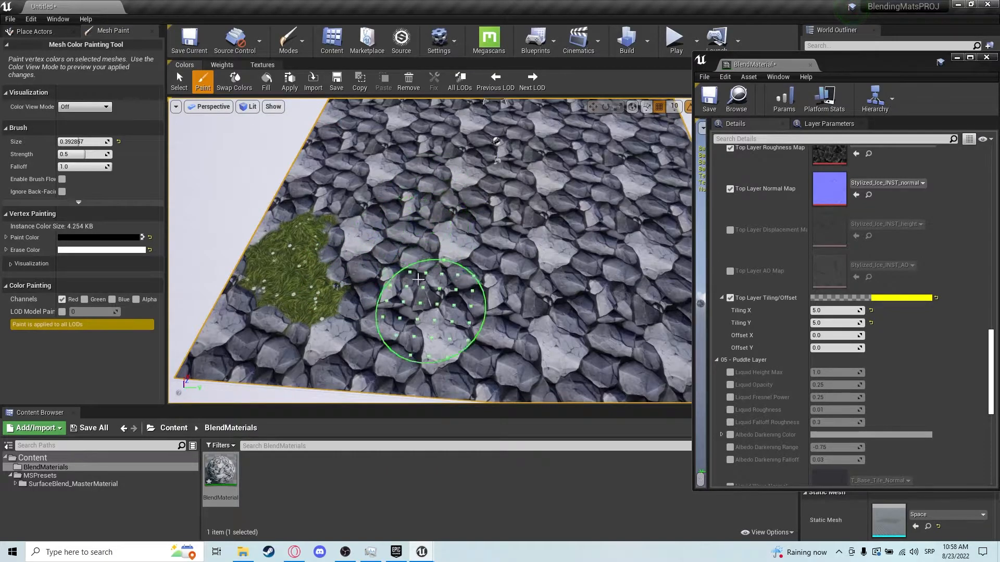
left_click_drag(431, 302, 290, 327)
mouse_move(315, 234)
right_mouse_down()
mouse_move(413, 356)
mouse_move(551, 346)
mouse_move(423, 290)
right_mouse_up()
mouse_move(417, 220)
left_mouse_down()
mouse_move(375, 364)
mouse_move(392, 221)
left_mouse_up()
key("s")
right_click_drag(503, 315, 498, 319)
mouse_move(500, 312)
left_mouse_down("shift")
mouse_move(426, 294)
mouse_move(471, 294)
mouse_move(493, 173)
mouse_move(422, 276)
left_mouse_up("shift")
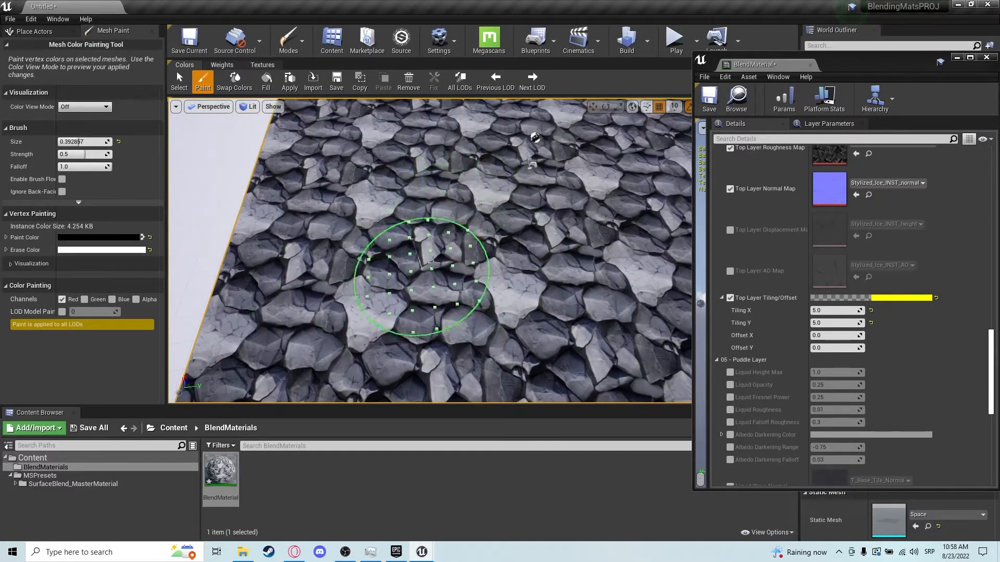
Continue painting grass with the Red channel over the central area of the floor.
left_click_drag(444, 164, 419, 338)
right_click_drag(536, 286, 530, 284)
left_click_drag(437, 200, 460, 334, "shift")
right_click_drag(459, 333, 459, 372)
mouse_move(454, 310)
left_mouse_down()
mouse_move(497, 278)
mouse_move(424, 318)
left_mouse_up()
right_click_drag(424, 317, 424, 281)
mouse_move(486, 257)
left_mouse_down()
mouse_move(536, 348)
mouse_move(479, 299)
left_mouse_up()
mouse_move(479, 299)
right_mouse_down()
mouse_move(513, 318)
mouse_move(469, 286)
mouse_move(508, 299)
right_mouse_up()
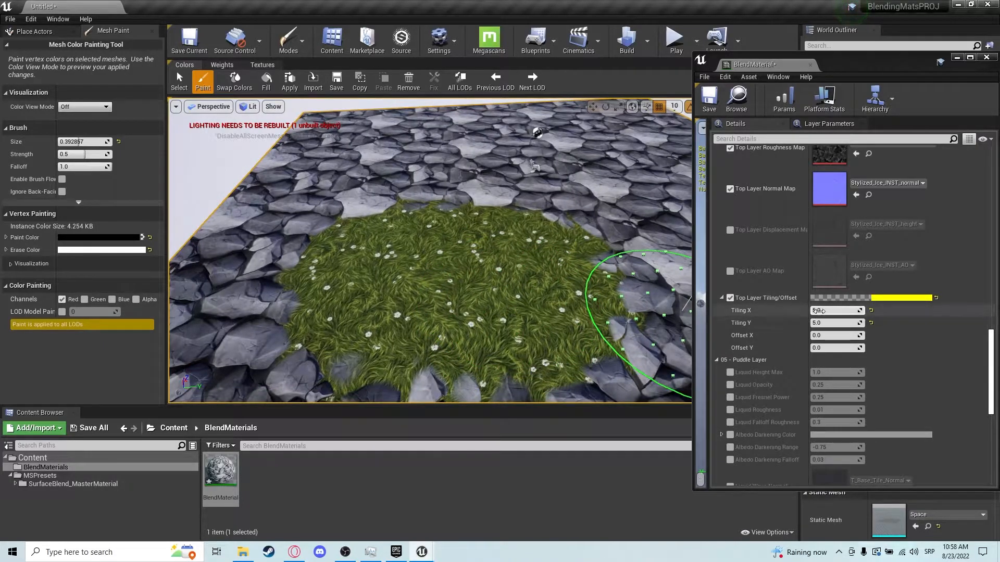
Set the Base/Middle Layer Blend Amount to 2.
scroll(820, 316, "up", 10)
scroll(820, 311, "up", 5)
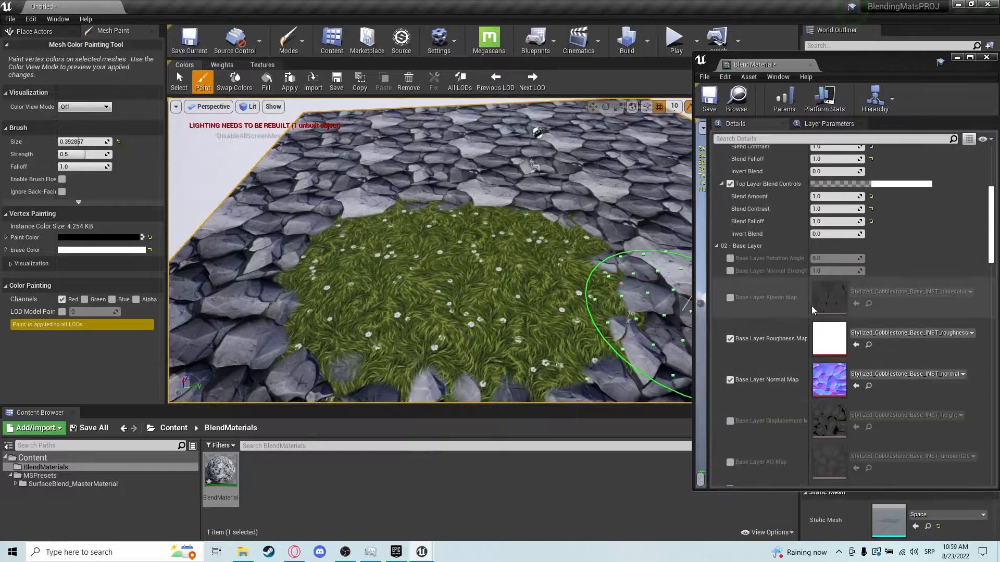
scroll(736, 252, "up", 5)
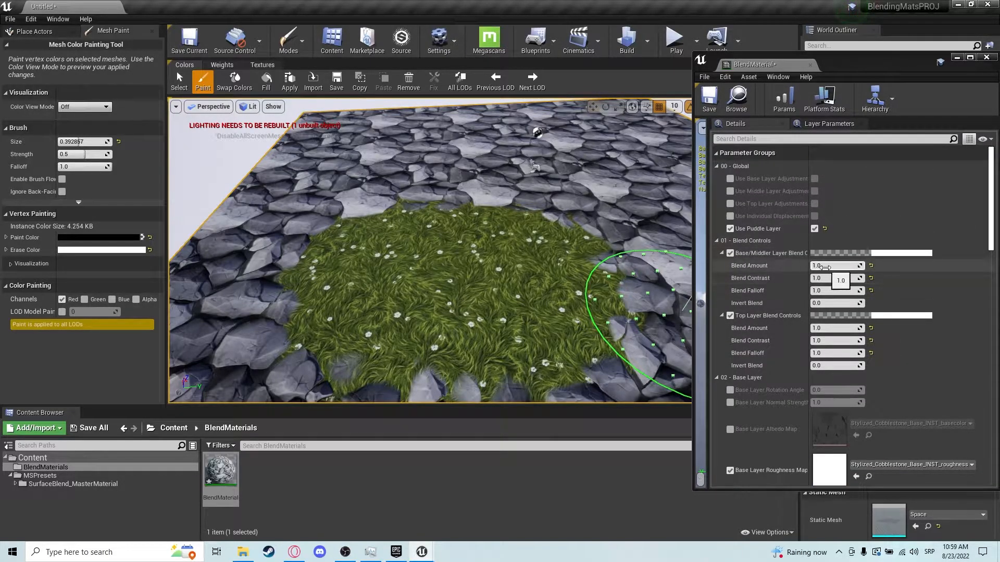
left_click_drag(824, 267, 853, 267)
right_click_drag(565, 200, 530, 226)
key("w")
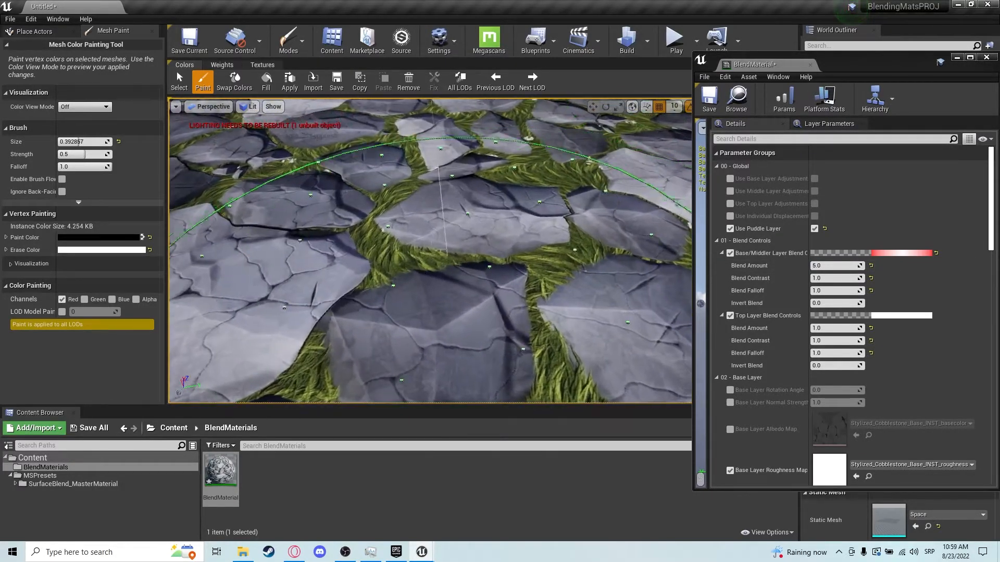
scroll(431, 268, "down", 5)
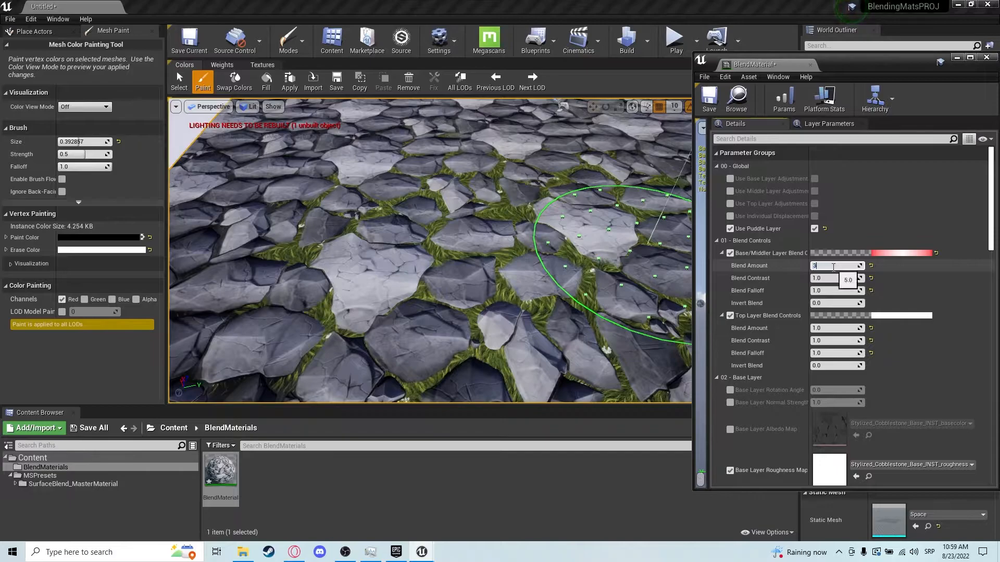
left_click(833, 266)
type("3")
key("Return")
type("2")
key("Return")
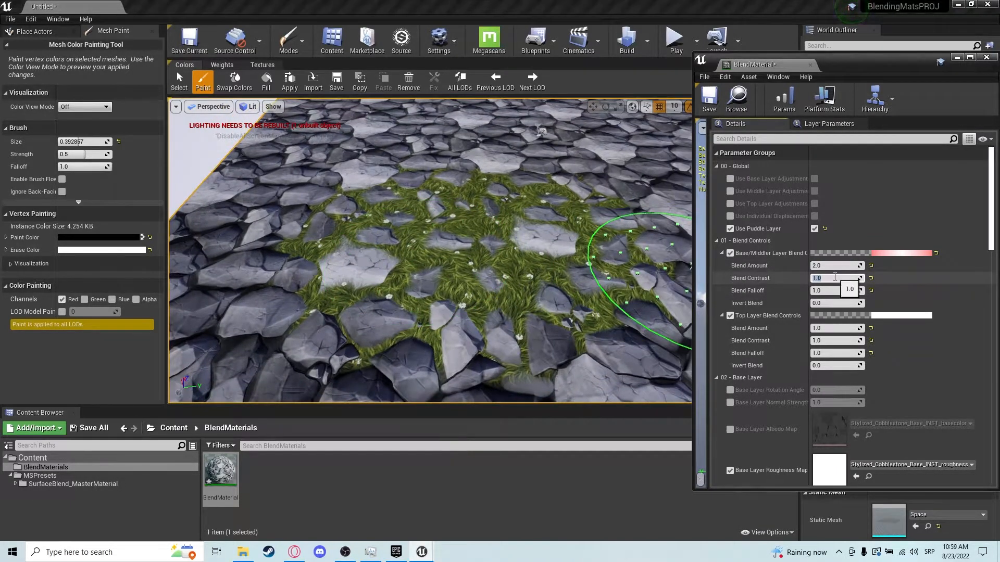
Set the Base/Middle Layer Blend Contrast to 1.
type("5")
key("Return")
type("1")
key("Return")
left_click_drag(840, 278, 833, 278)
scroll(411, 240, "up", 2)
scroll(409, 240, "up", 4)
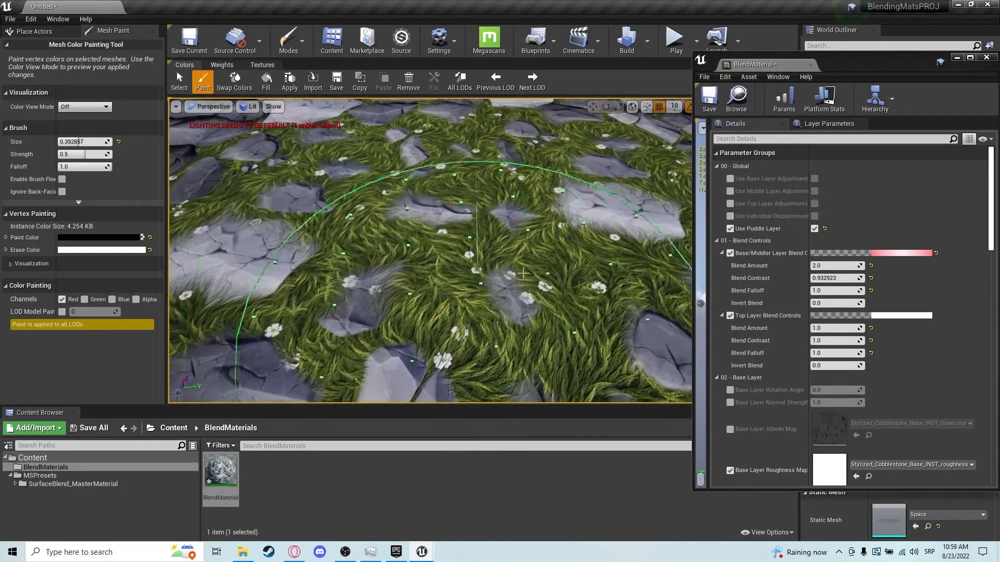
left_click(848, 278)
type("1")
key("Return")
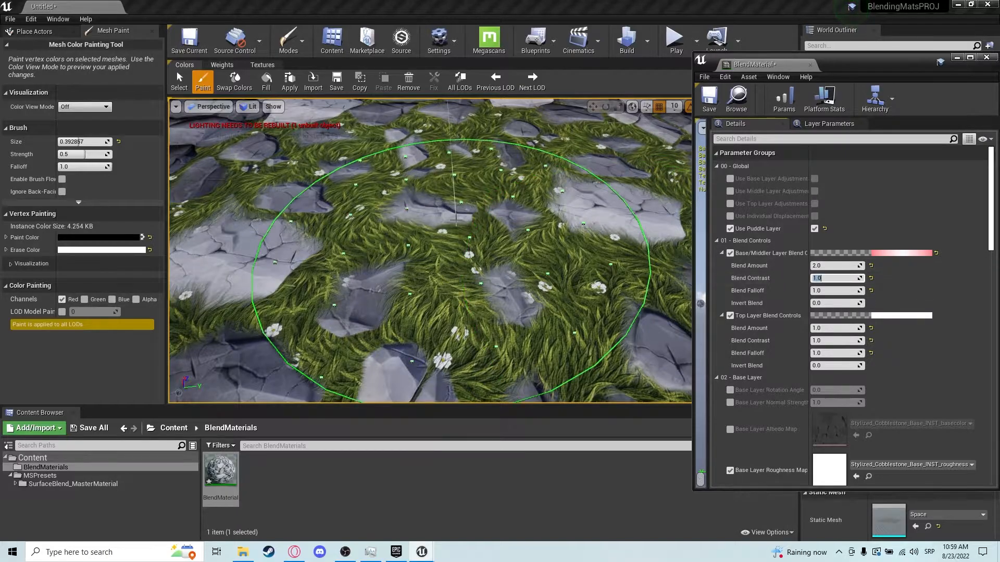
Experiment with the Base/Middle Layer Blend Falloff, resetting it and entering 8.
scroll(448, 250, "down", 6)
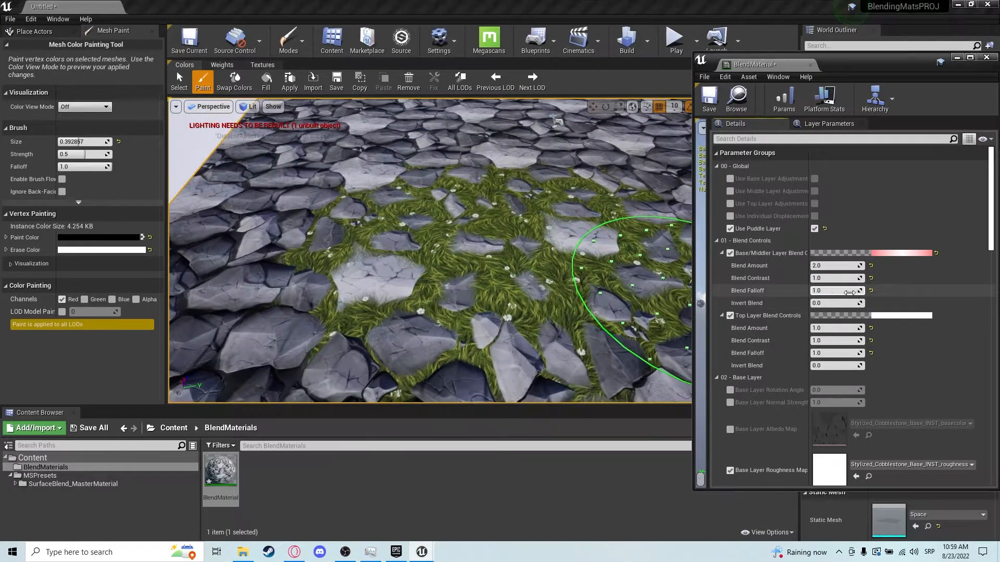
left_click_drag(838, 290, 812, 290)
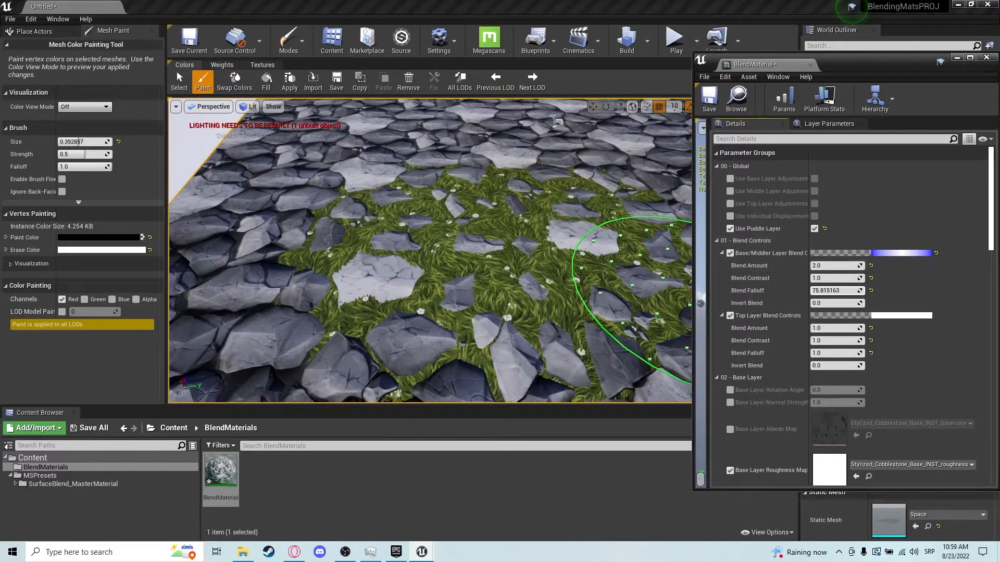
left_click(870, 290)
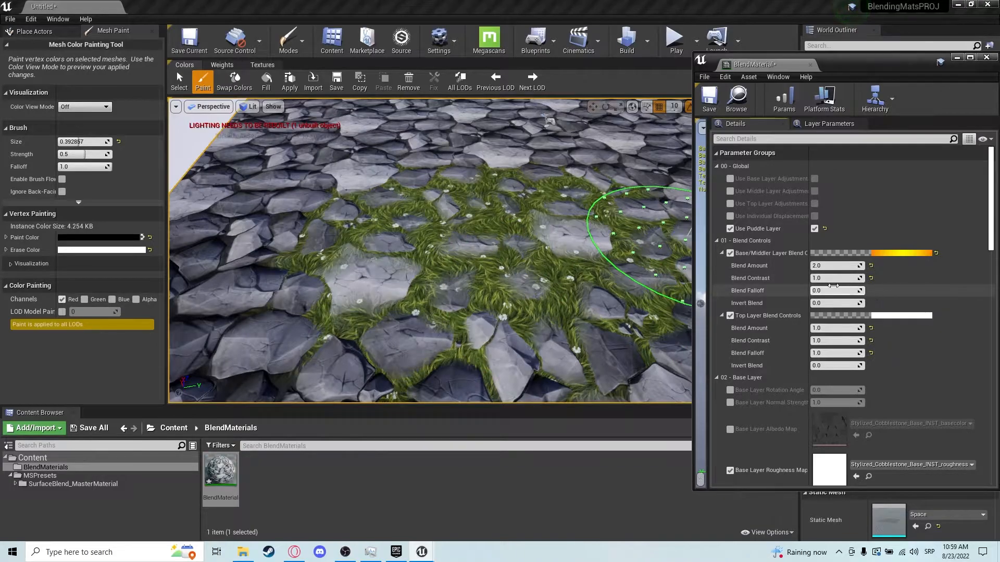
scroll(480, 236, "up", 2)
left_click(836, 291)
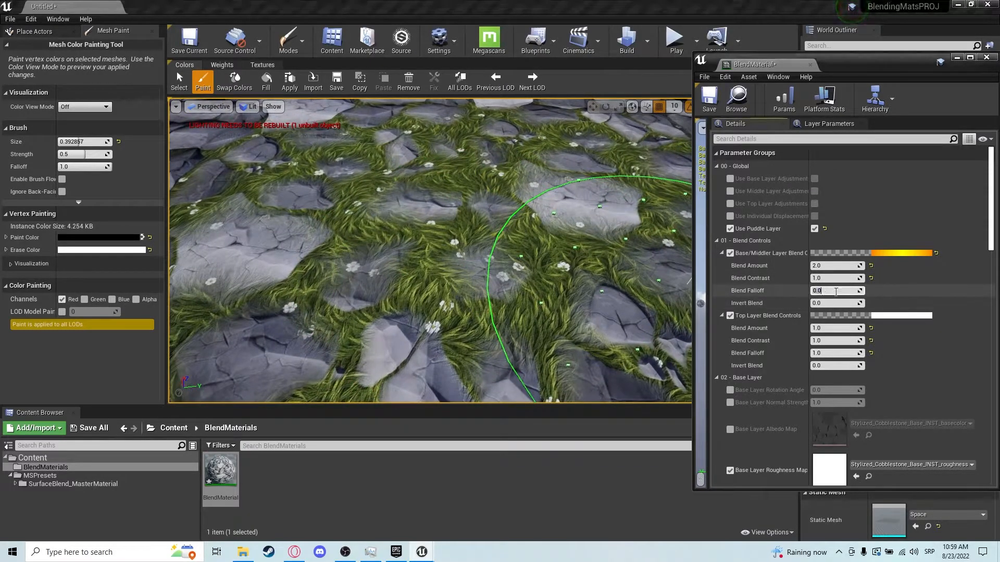
type("1")
key("Return")
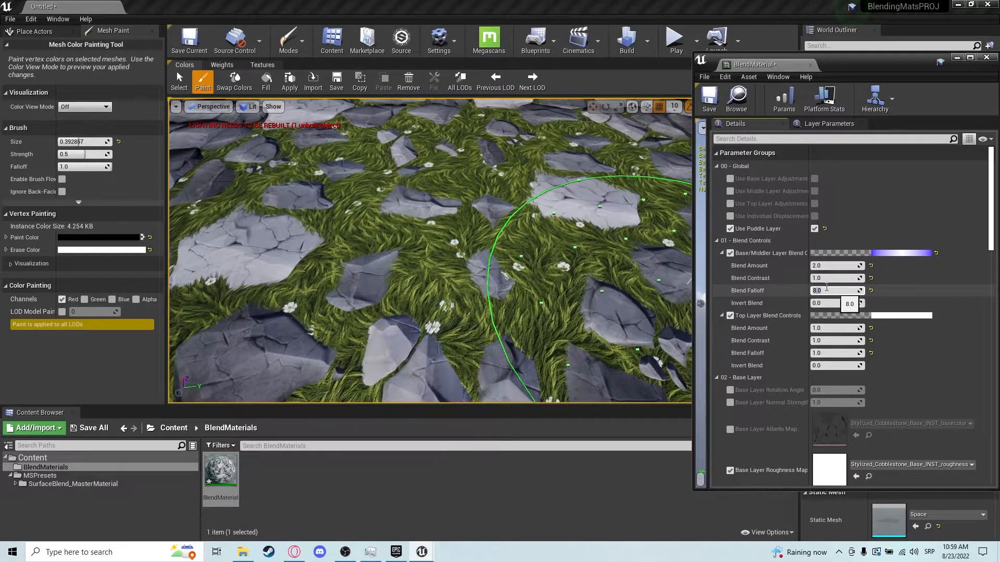
Set the Base/Middle Layer Blend Falloff to 0.5.
scroll(422, 292, "up", 6)
right_click_drag(417, 312, 385, 311)
scroll(344, 295, "down", 4)
scroll(344, 294, "down", 2)
left_click(835, 291)
type("1")
key("Return")
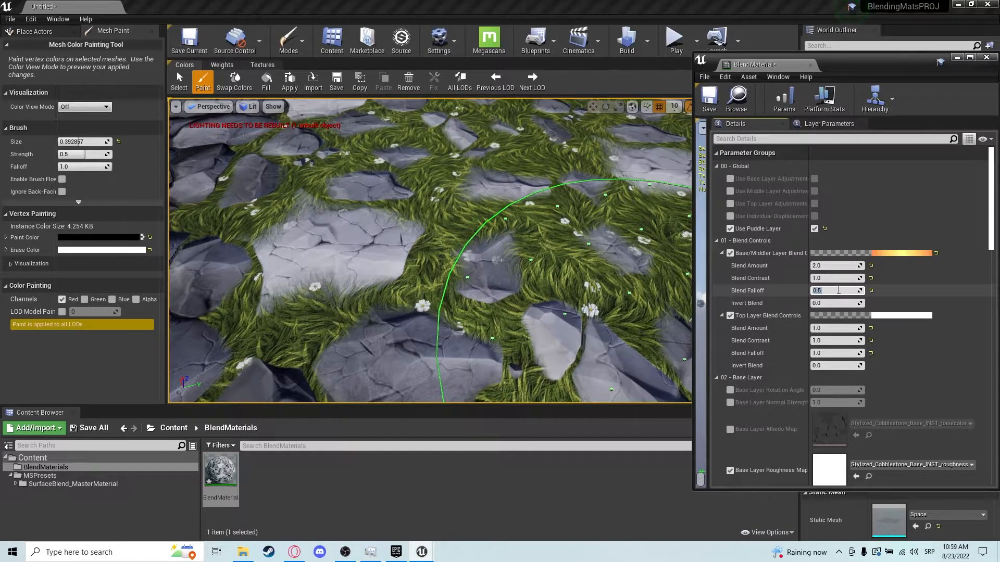
Try dragging the Base/Middle Layer Invert Blend value, then reset it to default.
right_click_drag(544, 300, 541, 297)
key("s")
key("w")
key("s")
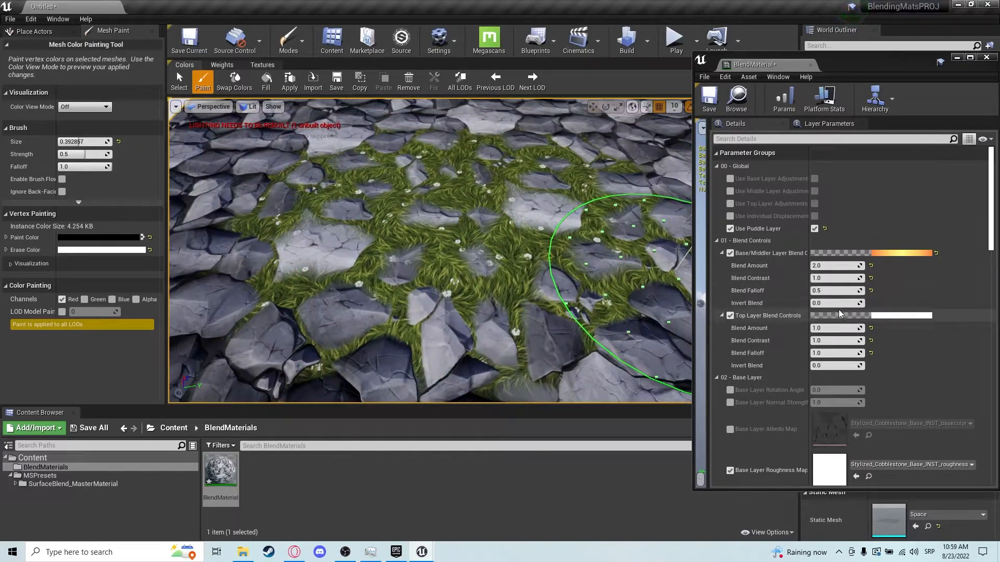
mouse_move(834, 305)
left_mouse_down()
mouse_move(904, 305)
mouse_move(828, 306)
left_mouse_up()
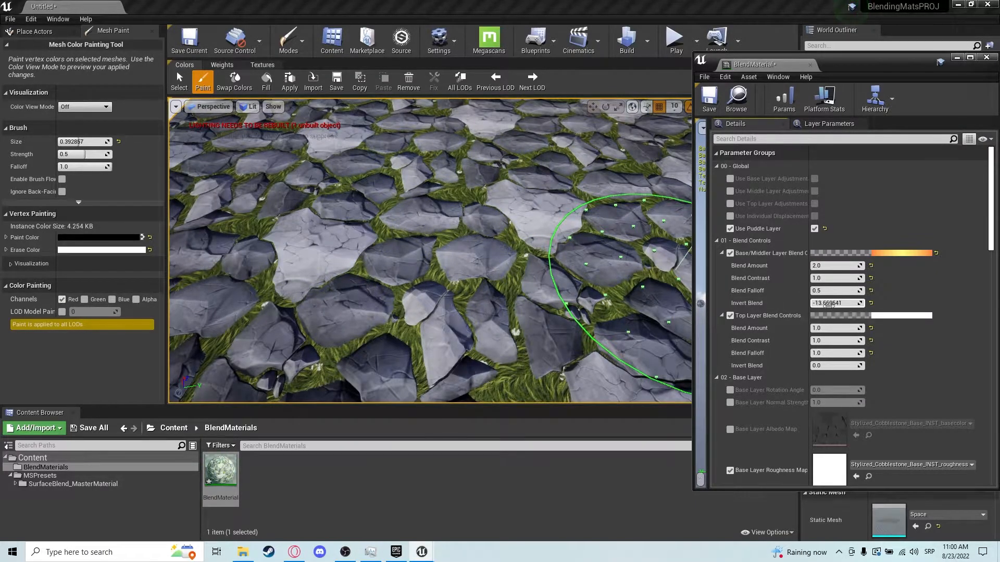
left_click(871, 304)
Paint more grass with the Red channel across the front of the floor.
scroll(395, 236, "down", 1)
left_click_drag(531, 272, 564, 287)
right_click_drag(565, 288, 584, 308)
right_click_drag(472, 238, 469, 247)
mouse_move(413, 335)
left_mouse_down()
mouse_move(346, 345)
mouse_move(314, 329)
left_mouse_up()
right_click_drag(315, 329, 343, 362)
left_click_drag(342, 361, 334, 297)
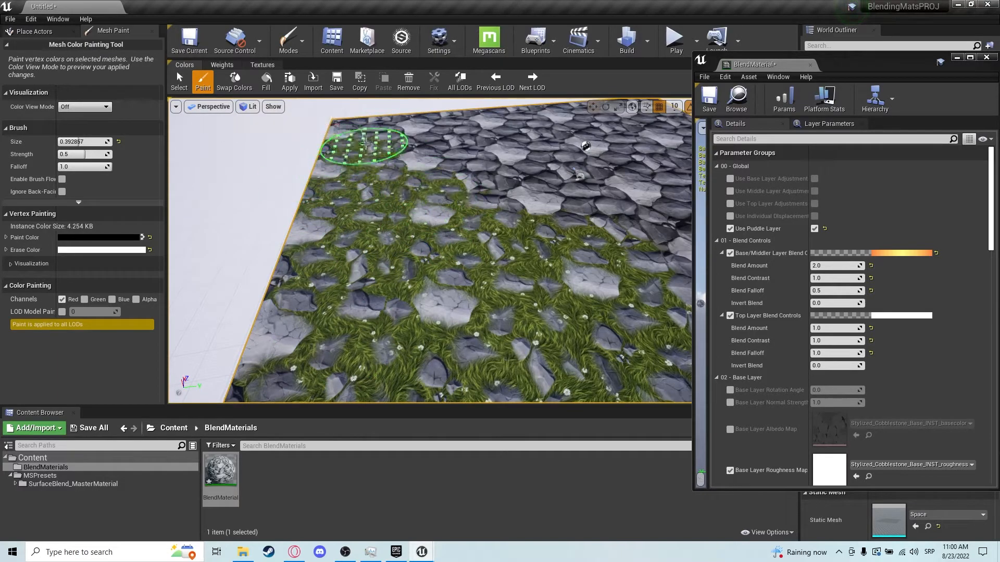
Lower the brush strength to 0.25 and paint more grass with the Red channel across the floor.
mouse_move(284, 402)
right_mouse_down()
mouse_move(531, 225)
mouse_move(442, 308)
right_mouse_up()
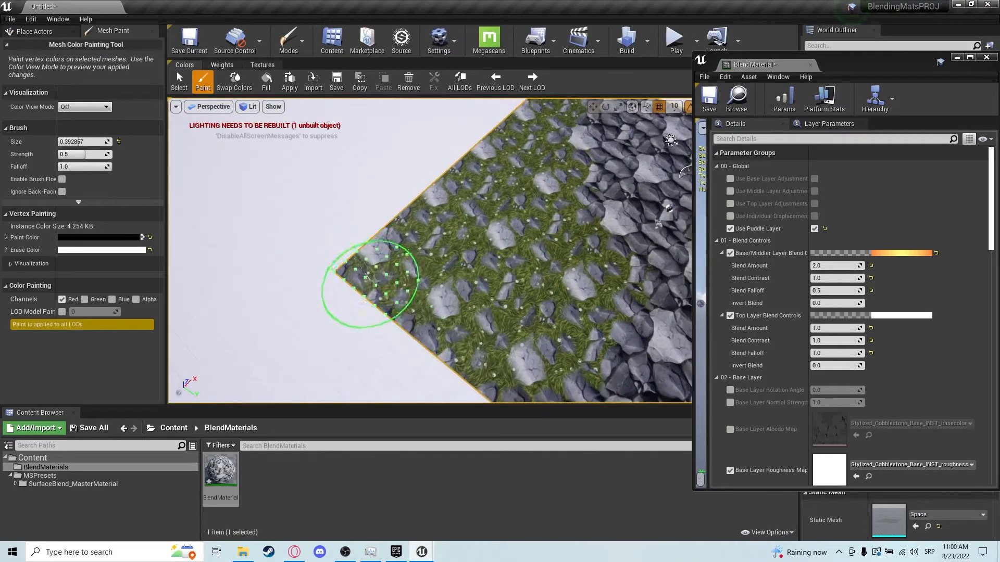
right_click_drag(395, 240, 364, 328)
right_click_drag(578, 262, 458, 313)
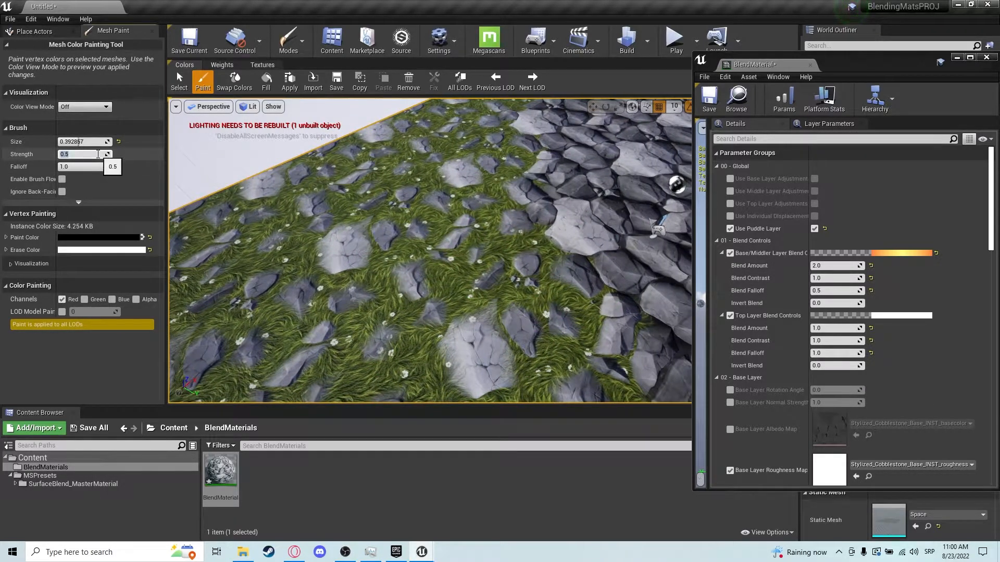
mouse_move(288, 182)
right_mouse_down()
mouse_move(406, 176)
mouse_move(544, 198)
right_mouse_up()
mouse_move(588, 167)
right_mouse_down()
mouse_move(652, 255)
mouse_move(471, 301)
right_mouse_up()
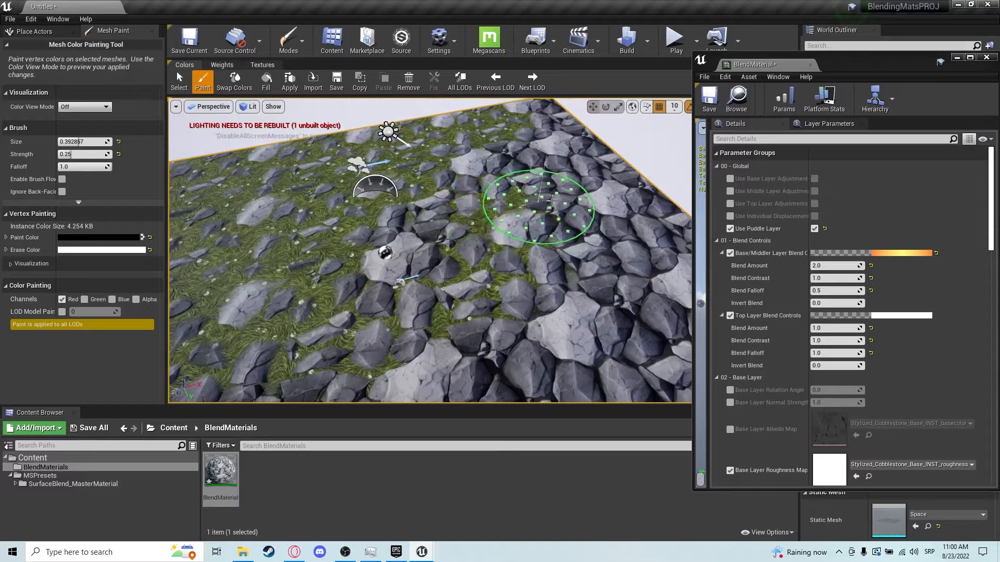
mouse_move(627, 224)
right_mouse_down()
mouse_move(636, 212)
mouse_move(670, 242)
mouse_move(635, 214)
right_mouse_up()
right_click_drag(536, 302, 484, 312)
mouse_move(518, 232)
right_mouse_down()
mouse_move(528, 216)
mouse_move(257, 301)
mouse_move(436, 222)
mouse_move(531, 263)
right_mouse_up()
left_click_drag(511, 253, 487, 264)
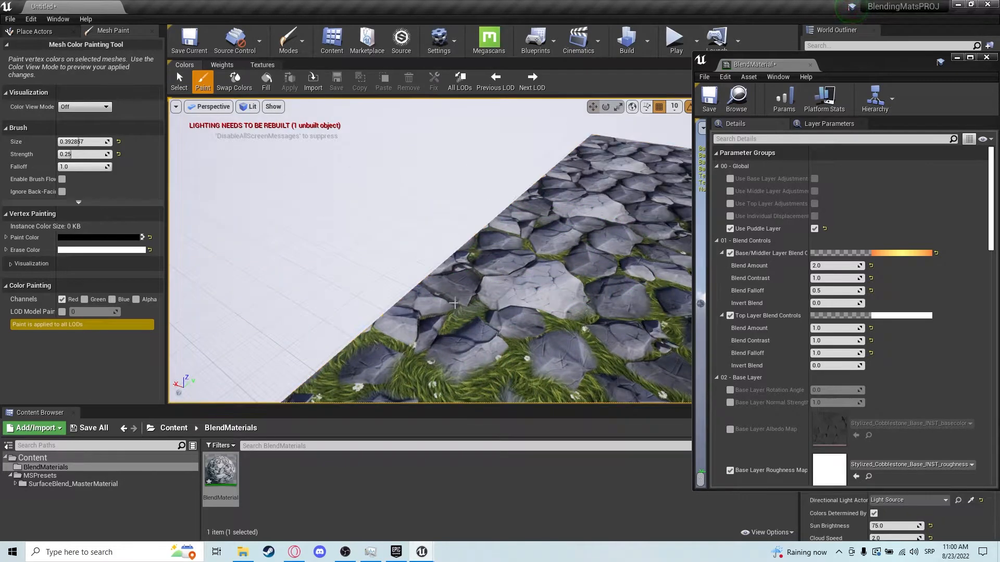
left_click(533, 273)
mouse_move(565, 291)
right_mouse_down()
mouse_move(526, 280)
mouse_move(541, 236)
mouse_move(430, 241)
mouse_move(401, 223)
right_mouse_up()
mouse_move(602, 264)
right_mouse_down()
mouse_move(536, 161)
mouse_move(404, 221)
mouse_move(457, 190)
mouse_move(586, 201)
mouse_move(665, 335)
mouse_move(470, 325)
mouse_move(573, 302)
right_mouse_up()
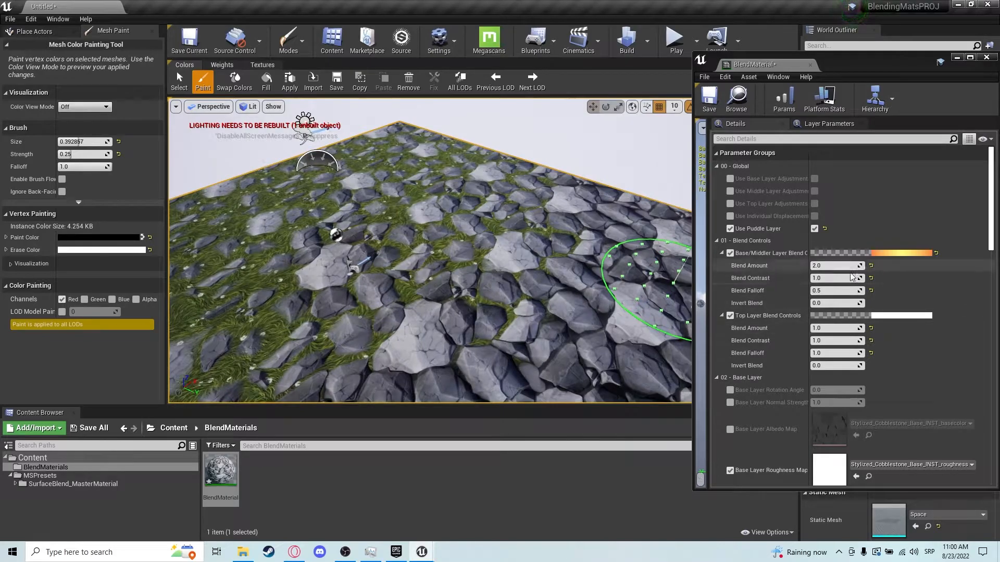
Set the Top Layer Blend Amount to 2 and the Top Layer Blend Falloff to 0.5.
left_click(830, 328)
type("2")
key("Tab")
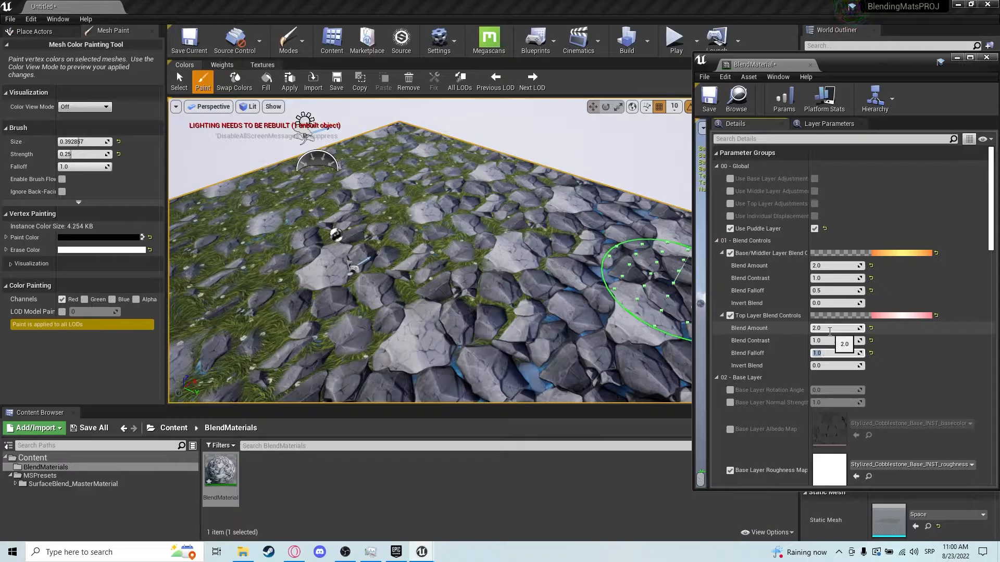
right_click_drag(485, 287, 338, 265)
right_click_drag(421, 289, 224, 242)
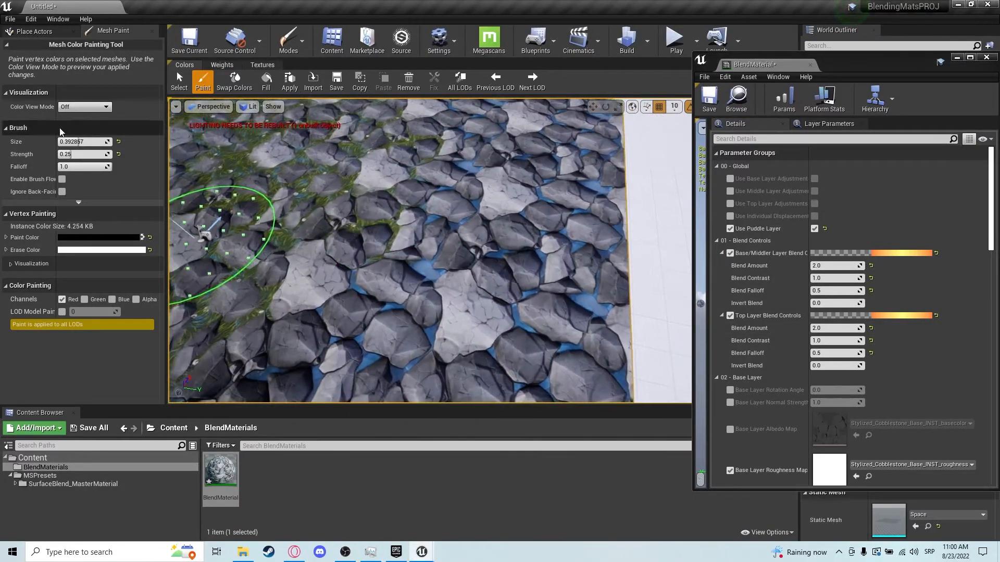
Switch the paint channel to Green and paint the ice layer across the floor's cobblestones.
left_click(87, 300)
mouse_move(468, 297)
right_mouse_down()
mouse_move(580, 323)
mouse_move(527, 313)
mouse_move(516, 330)
right_mouse_up()
left_click_drag(517, 330, 518, 341)
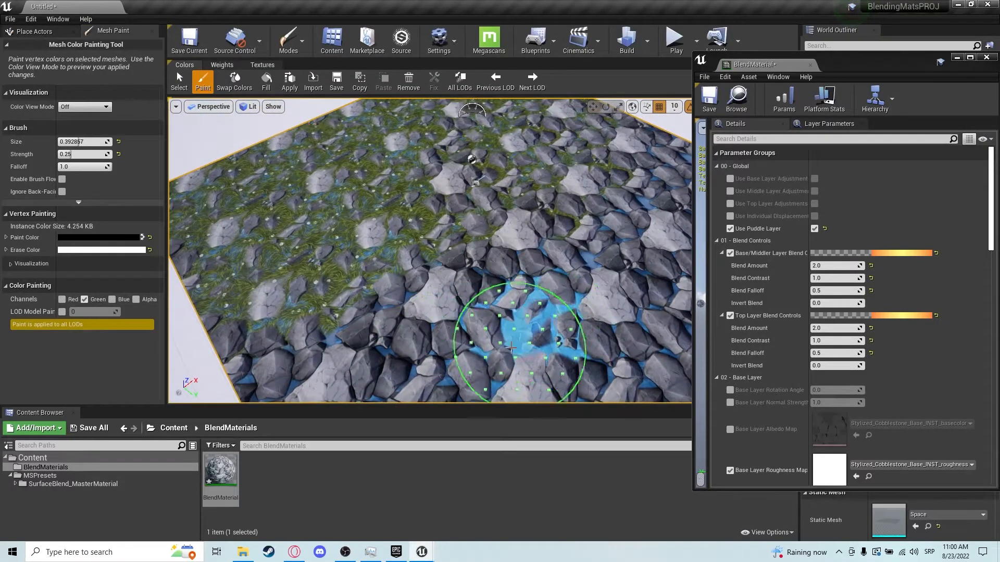
right_click_drag(556, 358, 446, 347)
mouse_move(446, 348)
left_mouse_down()
mouse_move(524, 279)
mouse_move(430, 250)
mouse_move(404, 281)
left_mouse_up()
left_click_drag(470, 172, 519, 172)
mouse_move(519, 172)
right_mouse_down()
mouse_move(618, 176)
mouse_move(574, 225)
mouse_move(484, 203)
right_mouse_up()
mouse_move(448, 271)
left_mouse_down()
mouse_move(528, 230)
mouse_move(434, 280)
left_mouse_up()
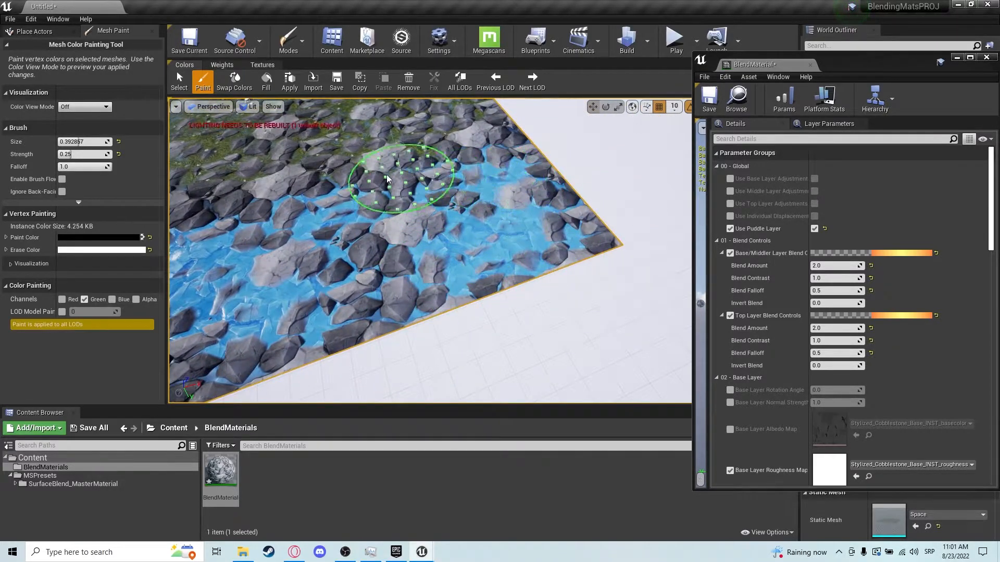
mouse_move(349, 179)
right_mouse_down()
mouse_move(413, 179)
mouse_move(330, 252)
mouse_move(360, 268)
right_mouse_up()
mouse_move(359, 269)
left_mouse_down()
mouse_move(379, 367)
mouse_move(508, 346)
mouse_move(455, 319)
left_mouse_up()
mouse_move(455, 319)
right_mouse_down()
mouse_move(365, 224)
mouse_move(376, 293)
right_mouse_up()
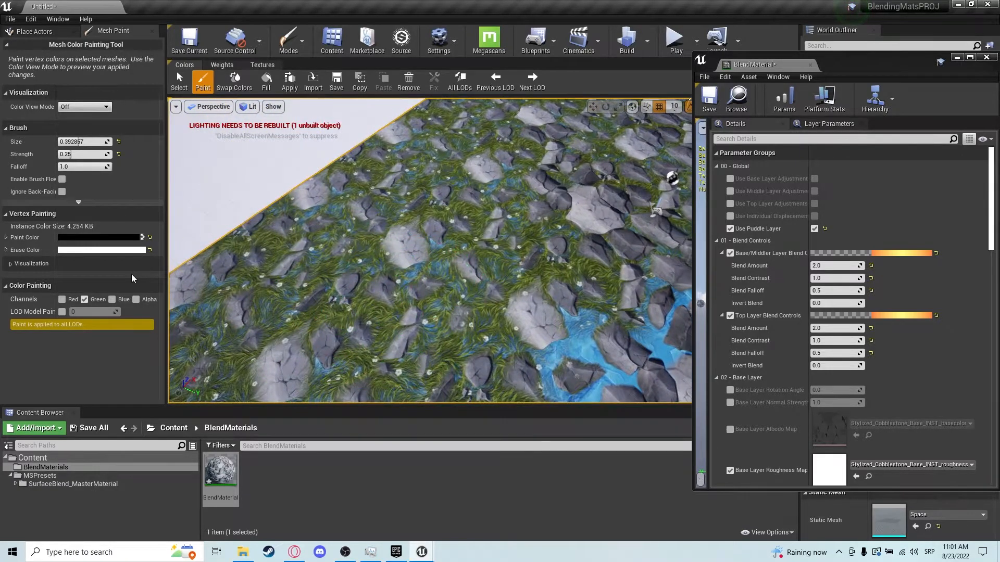
Enable the Red channel alongside Green and paint further ice patches over the cobblestone area.
left_click(62, 299)
left_click_drag(457, 312, 422, 267)
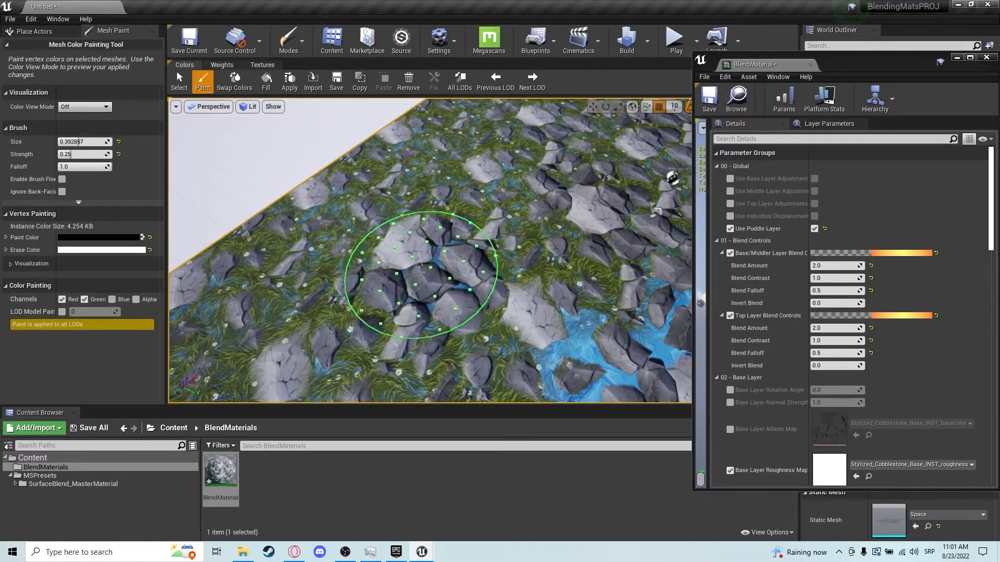
mouse_move(366, 311)
left_mouse_down()
mouse_move(413, 290)
mouse_move(401, 333)
mouse_move(435, 334)
mouse_move(441, 307)
mouse_move(467, 298)
mouse_move(510, 194)
mouse_move(548, 281)
mouse_move(397, 189)
mouse_move(360, 318)
mouse_move(416, 328)
mouse_move(489, 317)
mouse_move(557, 273)
mouse_move(502, 212)
mouse_move(416, 200)
left_mouse_up()
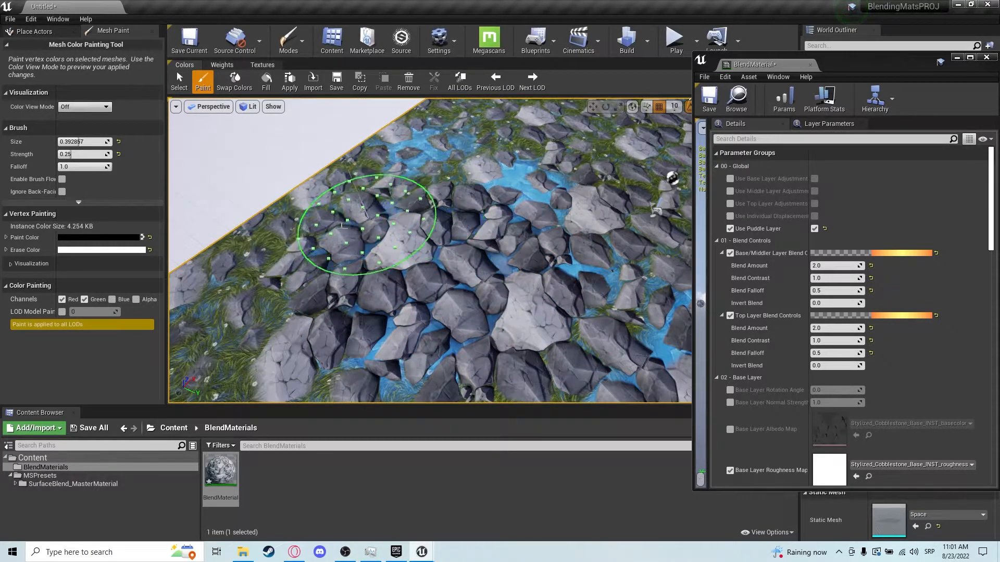
left_click_drag(440, 328, 356, 291)
mouse_move(380, 397)
right_mouse_down()
mouse_move(346, 448)
mouse_move(333, 411)
right_mouse_up()
mouse_move(485, 310)
left_mouse_down()
mouse_move(464, 256)
mouse_move(407, 268)
mouse_move(478, 226)
left_mouse_up()
right_click_drag(500, 260, 531, 281)
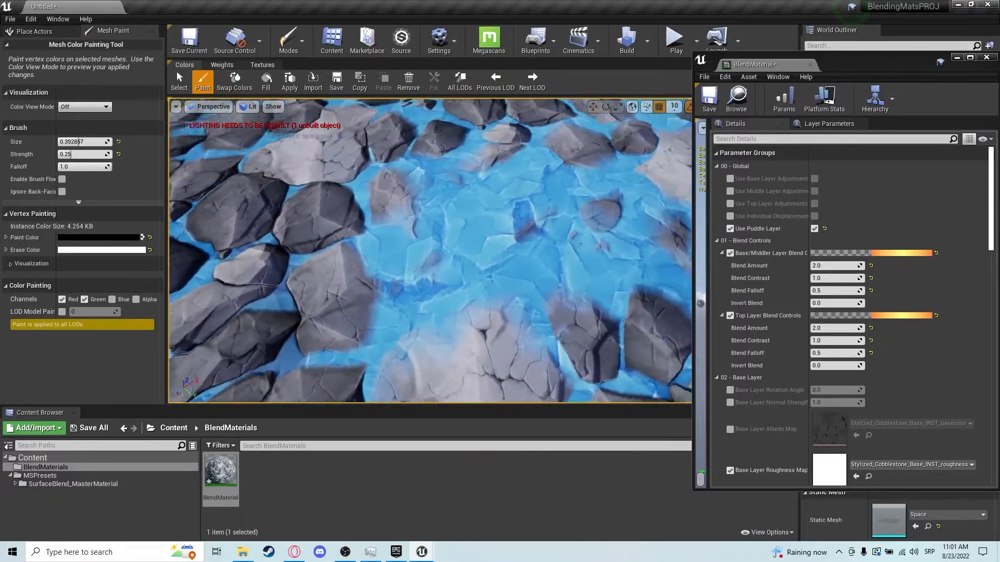
Try Top Layer Blend Amount values of 5, 2 and 1, returning it to 2.
left_click(845, 327)
type("5")
key("Return")
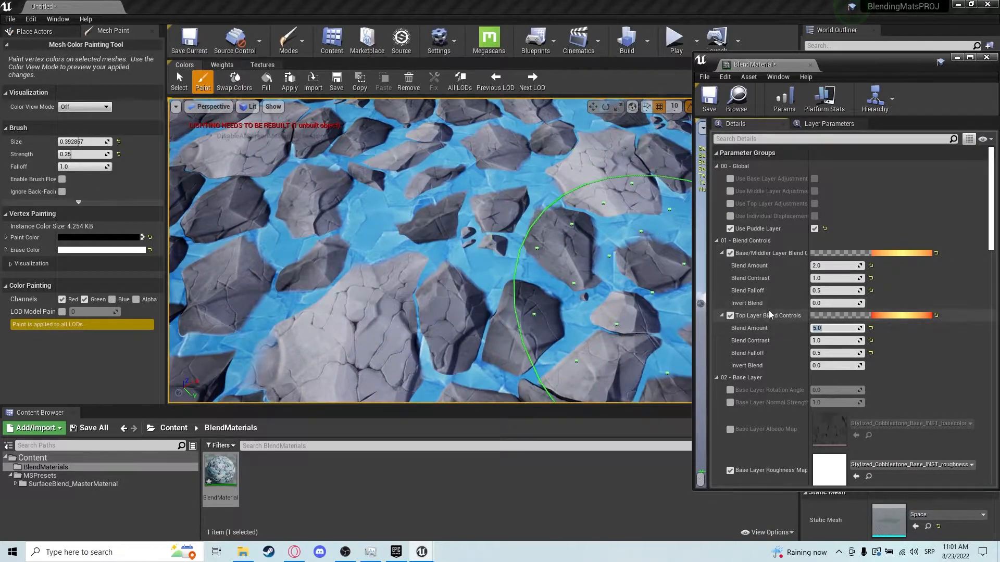
type("2")
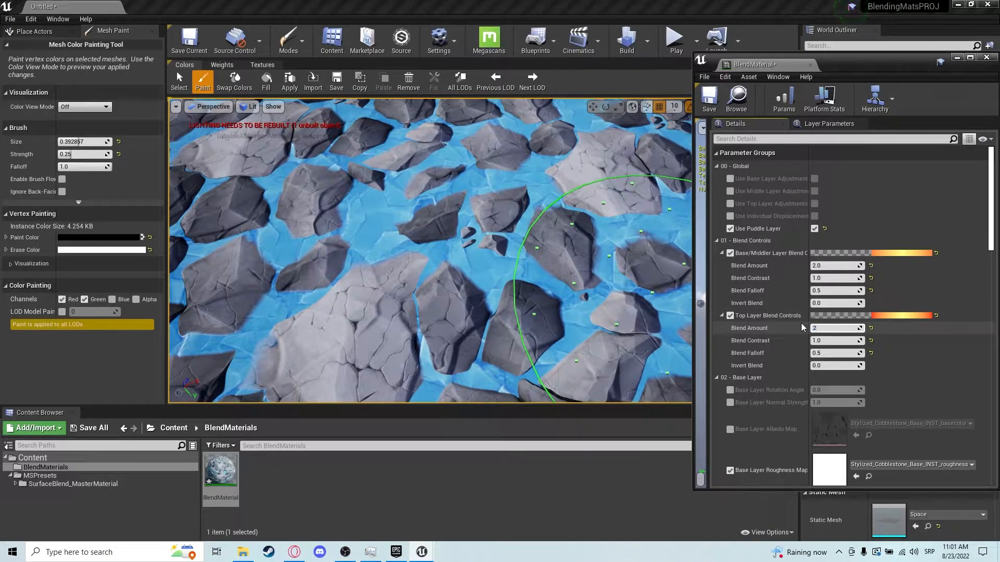
key("Return")
type("1")
key("Return")
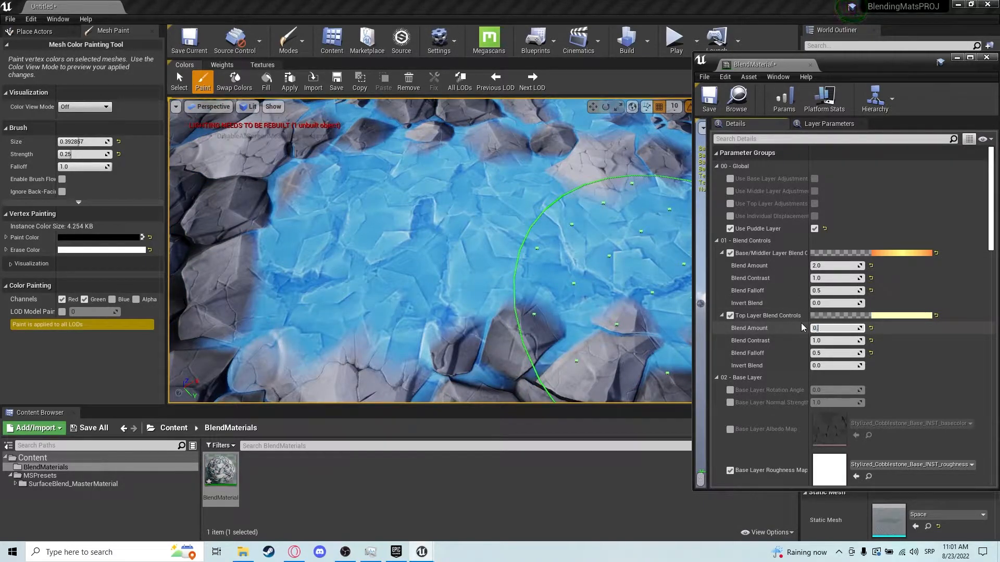
type("2")
key("Return")
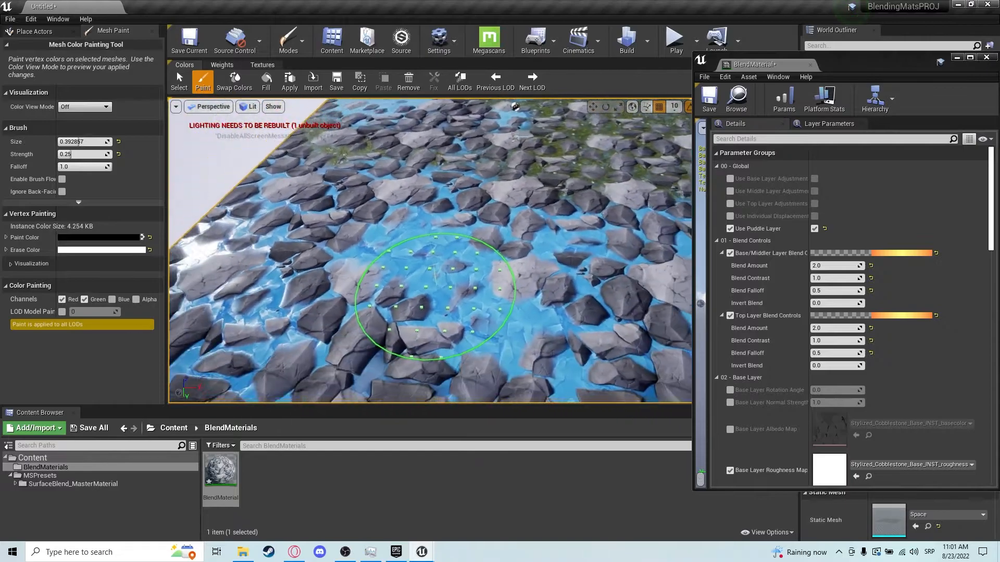
Paint more ice with the Red and Green channels across the front of the floor.
right_click_drag(527, 266, 454, 265)
mouse_move(454, 266)
left_mouse_down()
mouse_move(574, 266)
mouse_move(298, 332)
mouse_move(390, 167)
mouse_move(486, 335)
left_mouse_up()
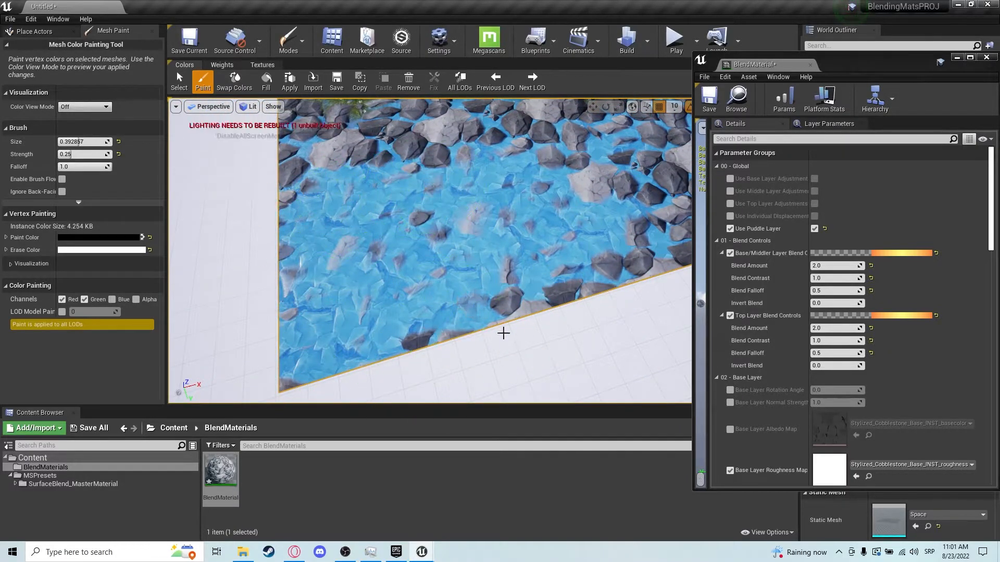
left_click_drag(534, 282, 575, 279)
mouse_move(576, 278)
right_mouse_down()
mouse_move(484, 334)
mouse_move(520, 311)
right_mouse_up()
mouse_move(519, 312)
left_mouse_down()
mouse_move(551, 224)
mouse_move(520, 201)
mouse_move(554, 183)
left_mouse_up()
mouse_move(554, 183)
right_mouse_down()
mouse_move(505, 209)
mouse_move(525, 172)
mouse_move(563, 250)
mouse_move(599, 245)
mouse_move(555, 155)
right_mouse_up()
mouse_move(365, 223)
right_mouse_down()
mouse_move(291, 213)
mouse_move(261, 224)
right_mouse_up()
mouse_move(571, 264)
right_mouse_down()
mouse_move(573, 272)
mouse_move(530, 255)
right_mouse_up()
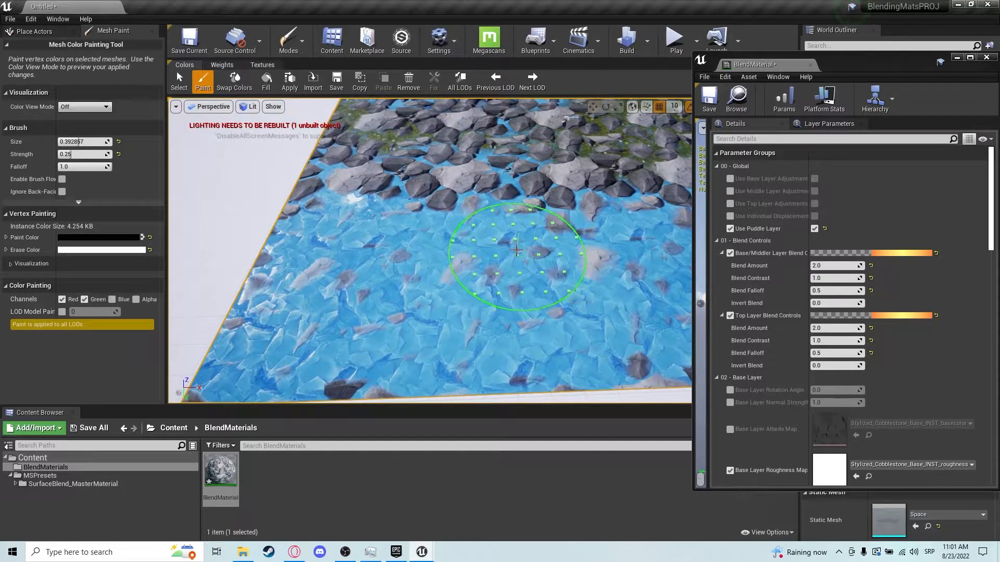
right_click_drag(424, 302, 399, 334)
mouse_move(269, 284)
left_mouse_down()
mouse_move(305, 318)
mouse_move(426, 305)
mouse_move(360, 307)
mouse_move(286, 328)
mouse_move(273, 317)
mouse_move(380, 290)
mouse_move(435, 302)
mouse_move(390, 223)
mouse_move(487, 306)
mouse_move(468, 312)
left_mouse_up()
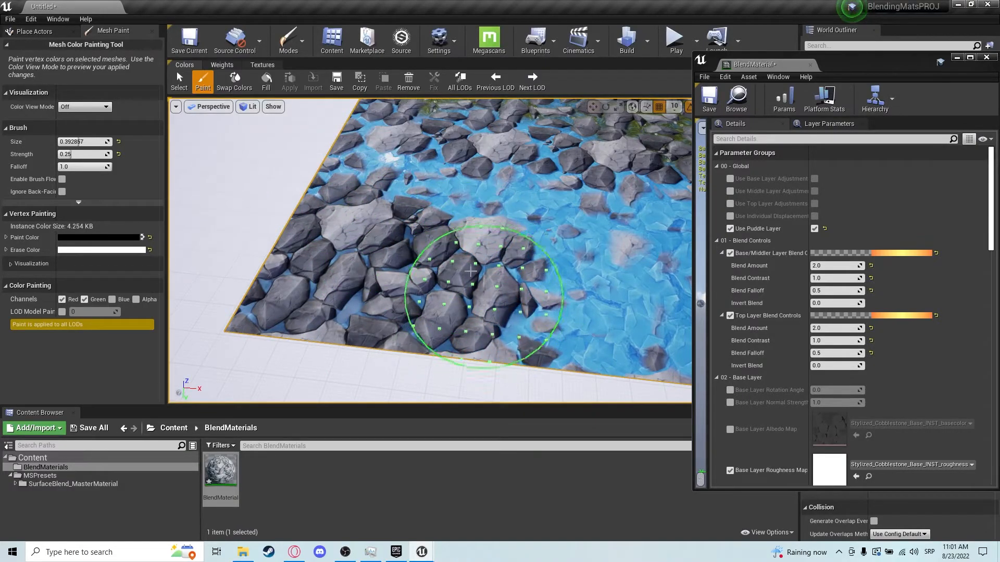
Set the brush strength to 1.0 and paint the floor's near corner, switching to the Red channel only.
left_click(104, 158)
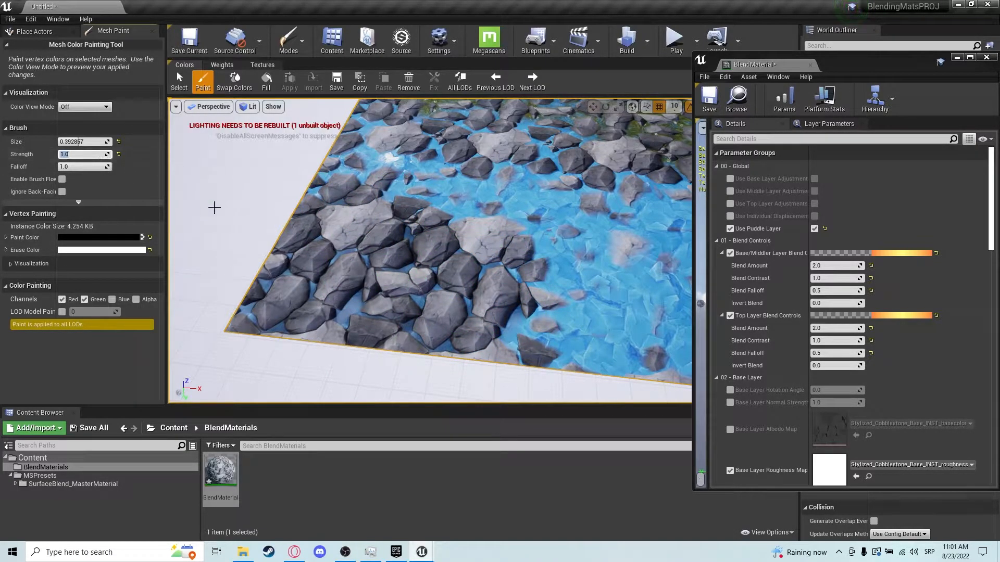
mouse_move(290, 335)
left_mouse_down()
mouse_move(475, 230)
mouse_move(536, 323)
mouse_move(441, 218)
mouse_move(524, 234)
mouse_move(373, 368)
left_mouse_up()
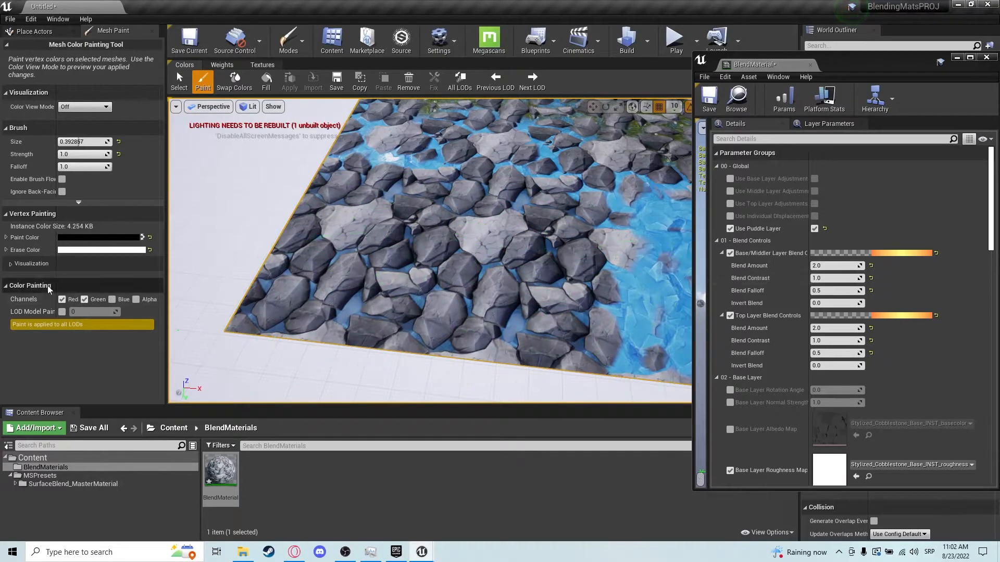
left_click(84, 299)
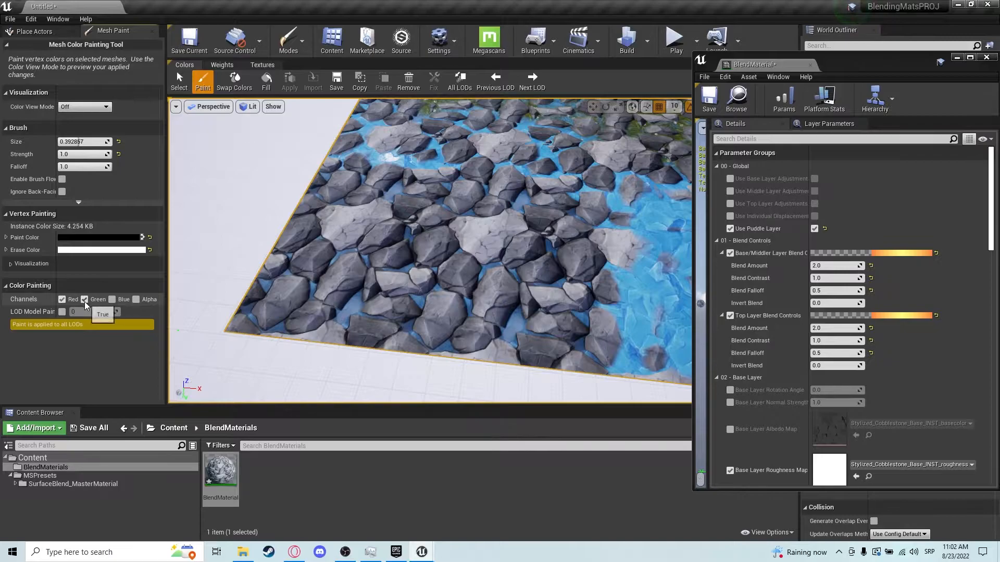
mouse_move(200, 289)
left_mouse_down()
mouse_move(346, 279)
mouse_move(330, 290)
mouse_move(335, 301)
mouse_move(354, 285)
mouse_move(367, 236)
mouse_move(427, 298)
left_mouse_up()
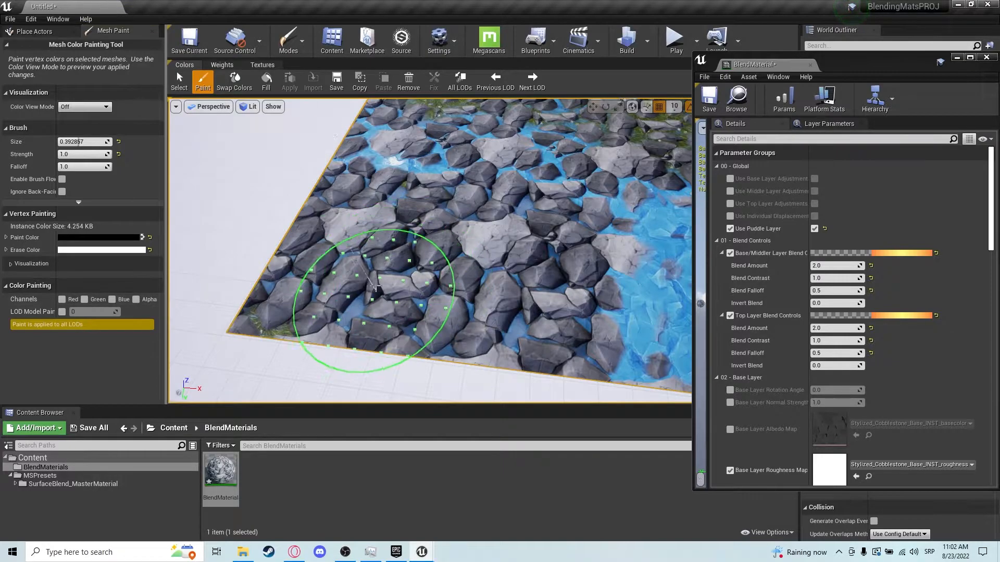
mouse_move(177, 297)
left_mouse_down()
mouse_move(357, 312)
mouse_move(269, 302)
mouse_move(301, 230)
mouse_move(395, 235)
mouse_move(451, 364)
mouse_move(494, 254)
left_mouse_up()
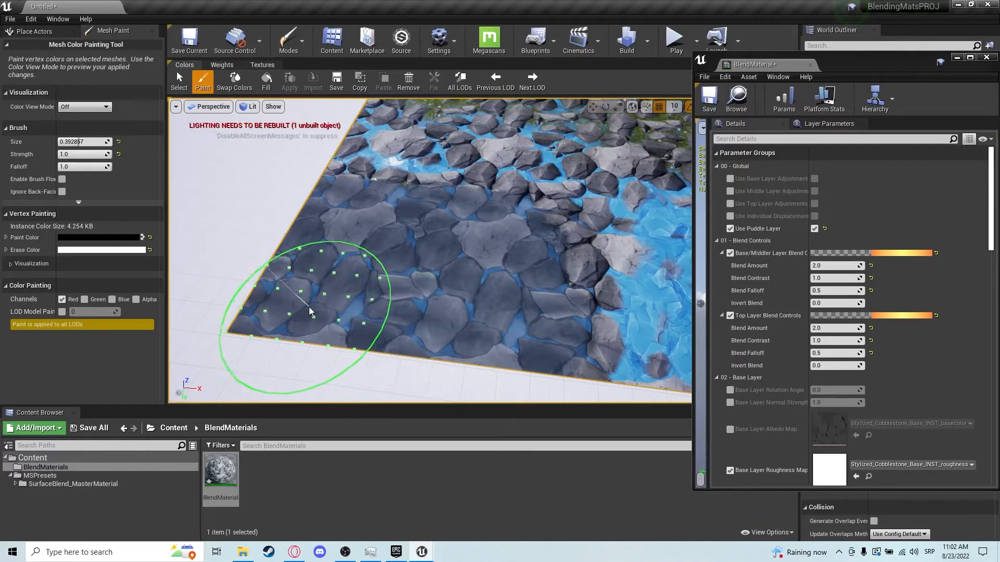
scroll(483, 344, "up", 3)
right_click_drag(483, 364, 580, 316)
Enable Liquid Height Max in the Puddle Layer group and drag its value down to about -1.49.
scroll(885, 371, "down", 8)
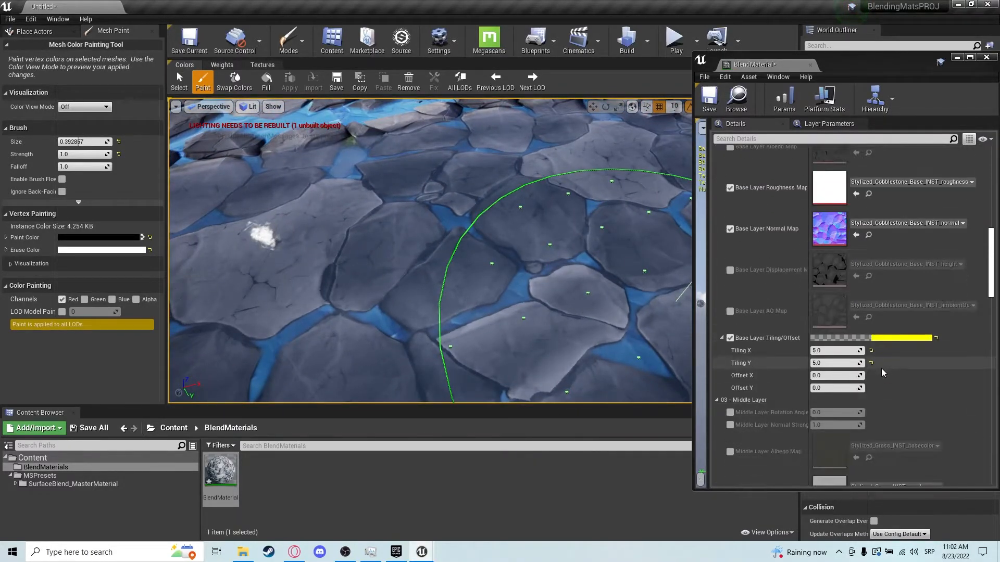
scroll(876, 372, "down", 9)
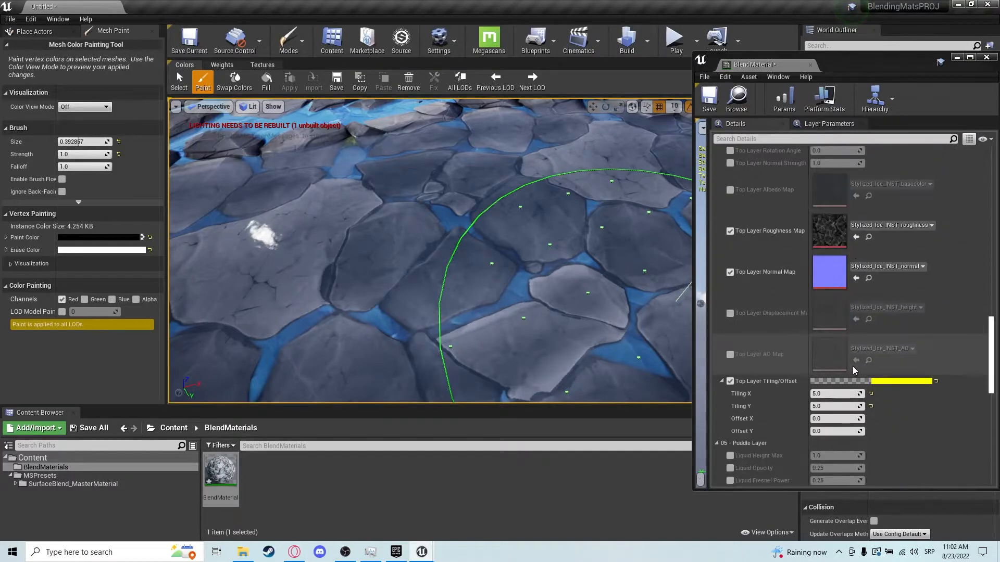
scroll(839, 361, "down", 4)
right_click_drag(625, 292, 536, 275)
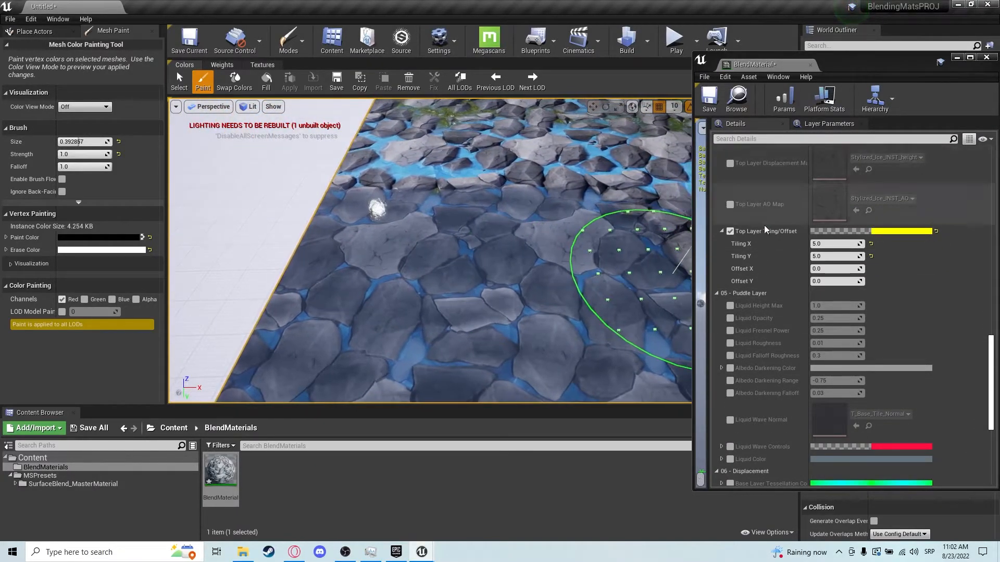
left_click(731, 306)
left_click(827, 306)
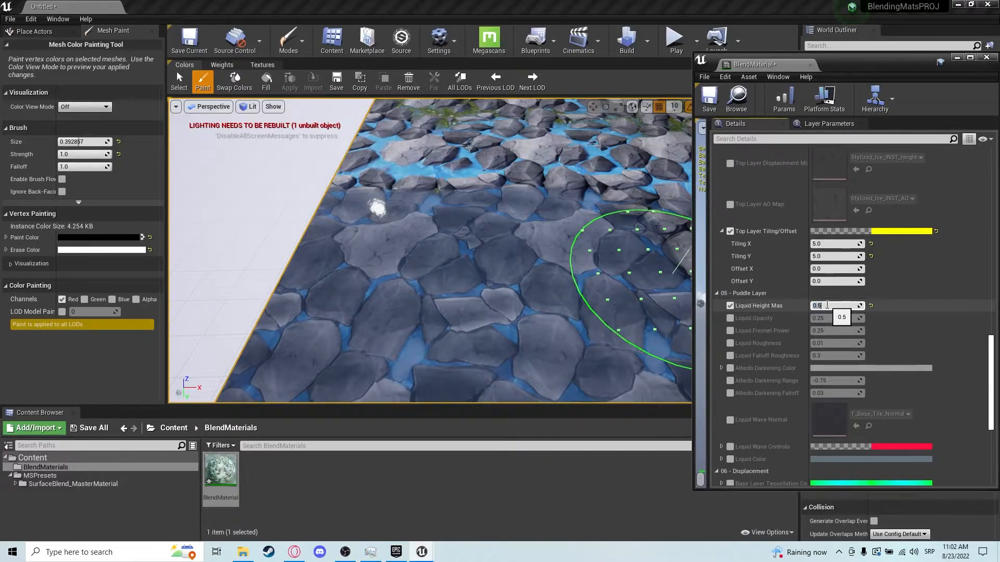
left_click(895, 328)
left_click_drag(823, 305, 724, 304)
right_click_drag(672, 273, 640, 291)
key("w")
key("s")
key("w")
key("s")
key("w")
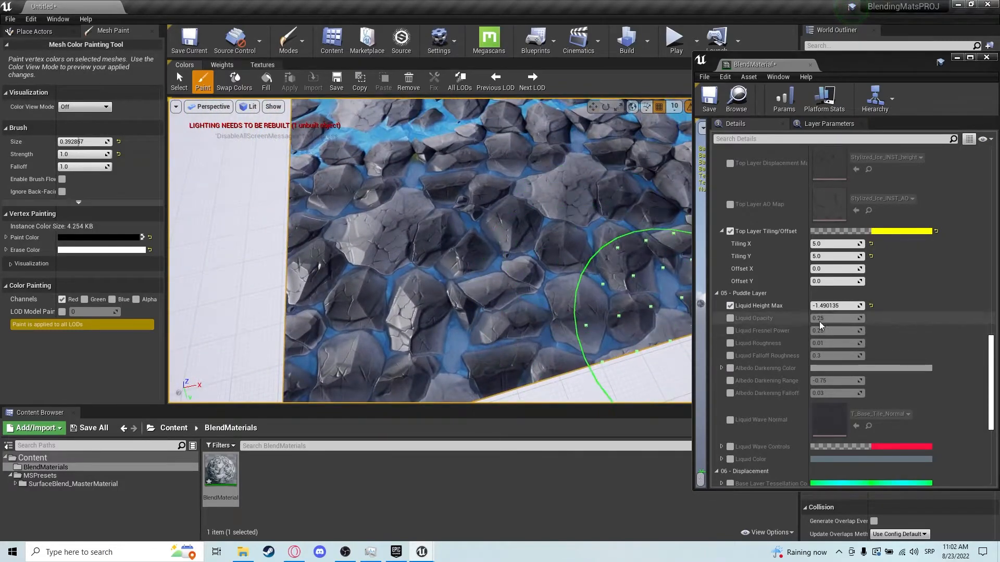
Set Liquid Height Max to 0.1, then drag it down to about -1.03.
left_click(849, 306)
type("1")
key("Return")
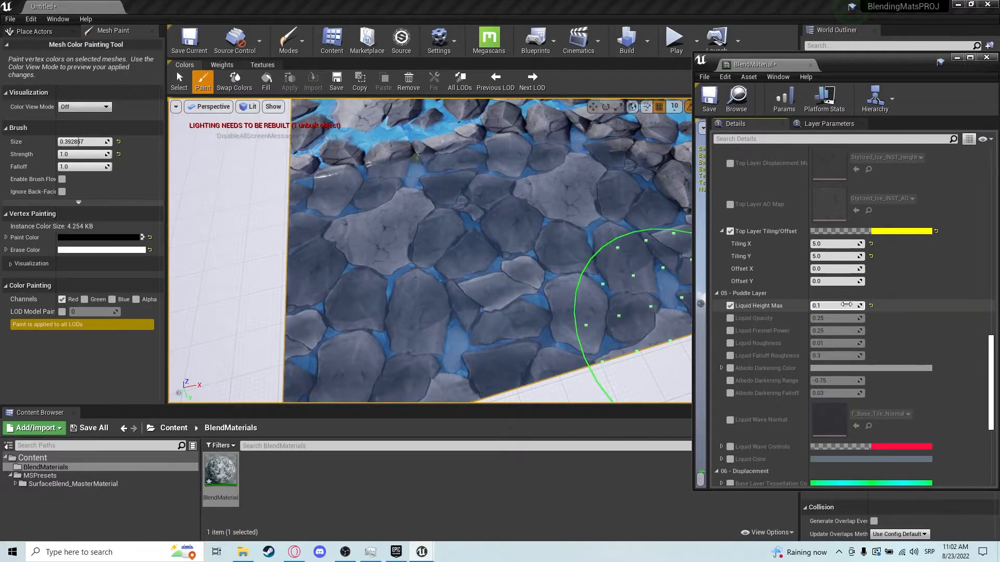
mouse_move(837, 306)
left_mouse_down()
mouse_move(793, 306)
mouse_move(854, 318)
mouse_move(827, 318)
left_mouse_up()
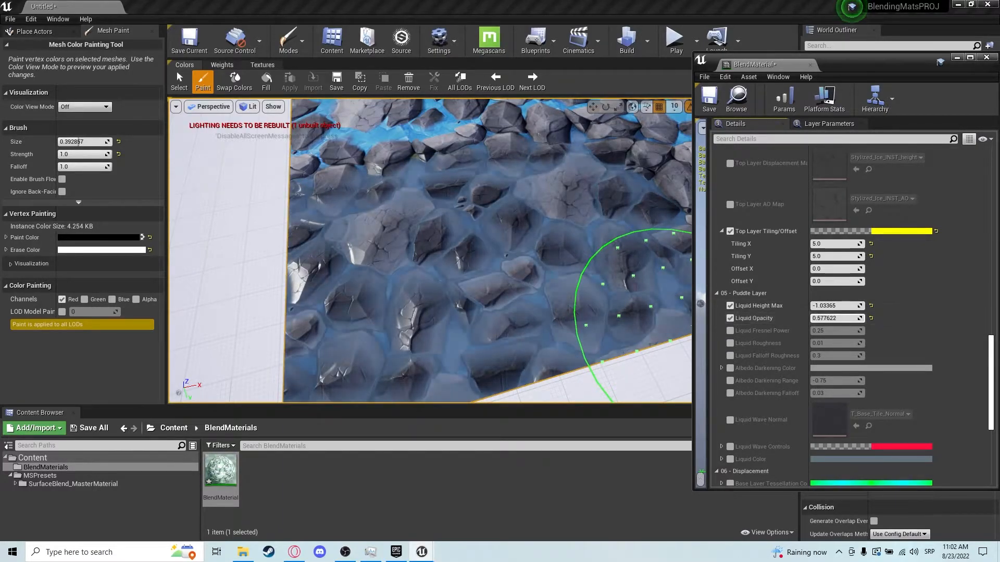
Enable Liquid Fresnel Power and Liquid Roughness, dragging them to about 1.58 and -0.69.
left_click(730, 331)
mouse_move(837, 331)
left_mouse_down()
mouse_move(854, 330)
mouse_move(799, 343)
left_mouse_up()
right_click_drag(442, 312, 354, 286)
key("w")
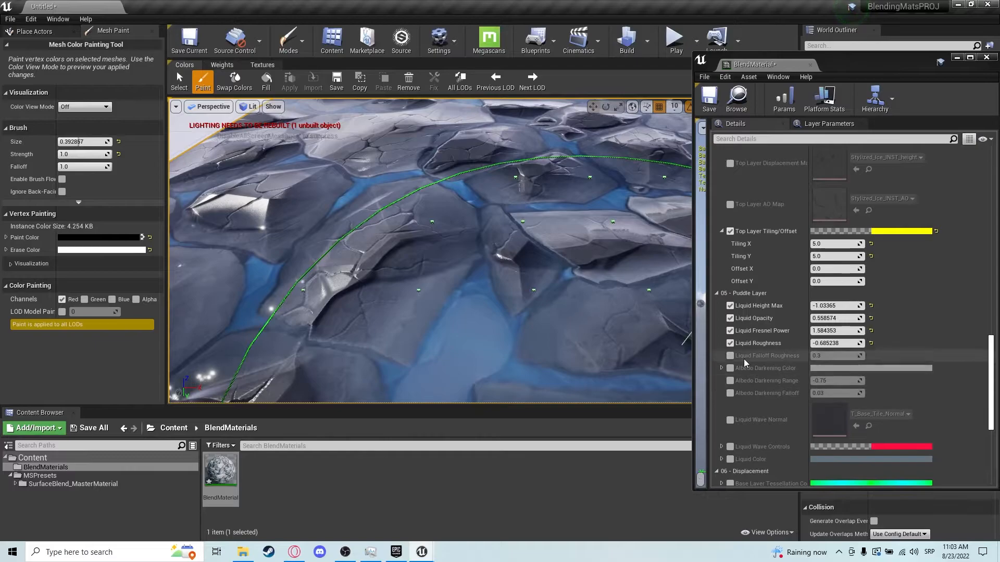
Open the Albedo Darkening Color picker, try a dark red tint, then return it to neutral grey and close.
left_click(826, 368)
left_click_drag(666, 341, 646, 320)
key("s")
right_click_drag(382, 235, 440, 307)
left_click_drag(691, 346, 724, 351)
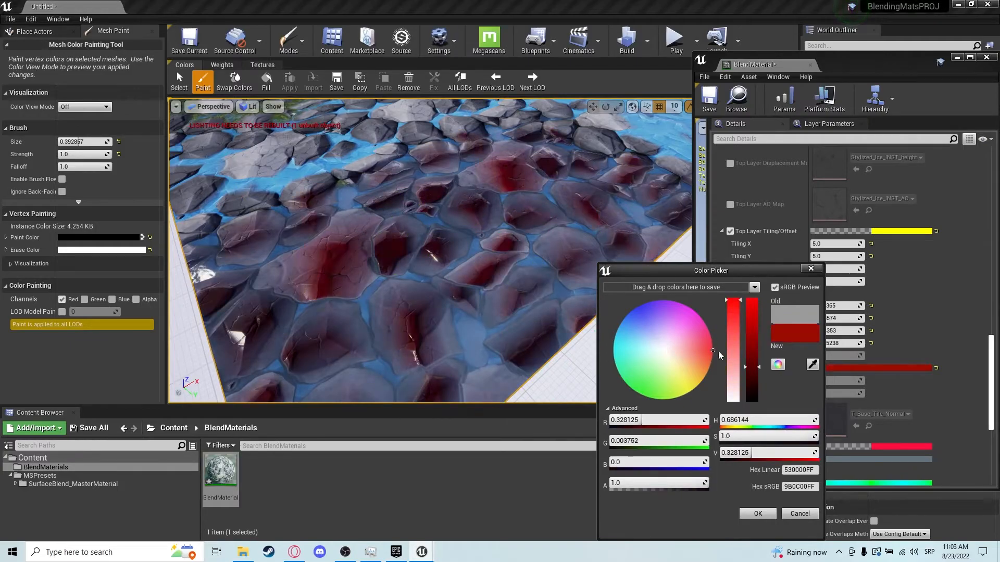
scroll(448, 289, "up", 5)
key("s")
right_click_drag(459, 289, 482, 278)
left_click_drag(665, 355, 662, 350)
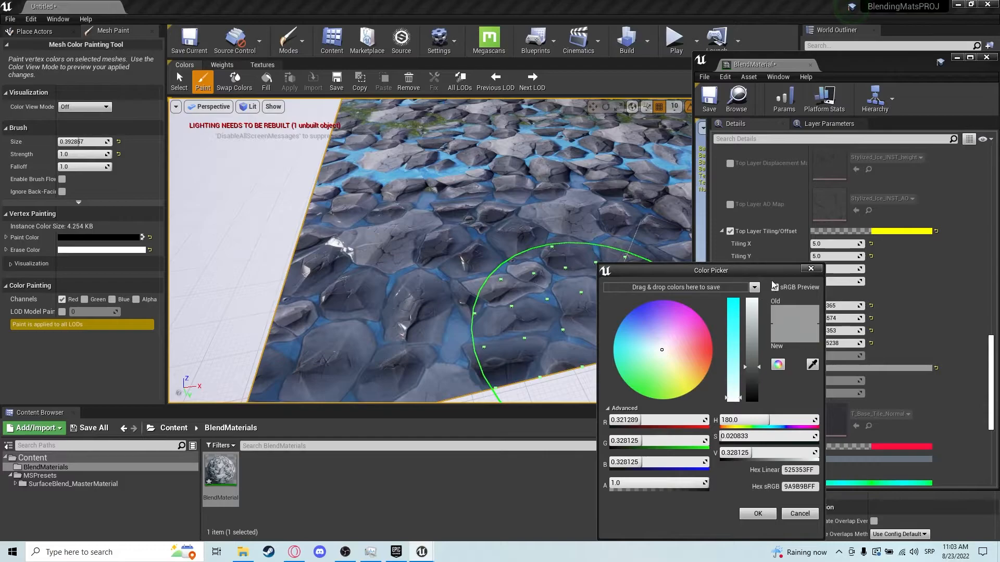
left_click(809, 269)
Drag the Albedo Darkening Range value higher and inspect the puddle result on the floor.
left_click_drag(836, 381, 865, 381)
right_click_drag(531, 303, 552, 328)
mouse_move(433, 276)
right_mouse_down()
mouse_move(339, 312)
mouse_move(513, 252)
right_mouse_up()
scroll(507, 298, "down", 2)
mouse_move(487, 300)
right_mouse_down()
mouse_move(425, 312)
mouse_move(368, 279)
mouse_move(457, 290)
mouse_move(489, 333)
mouse_move(469, 298)
right_mouse_up()
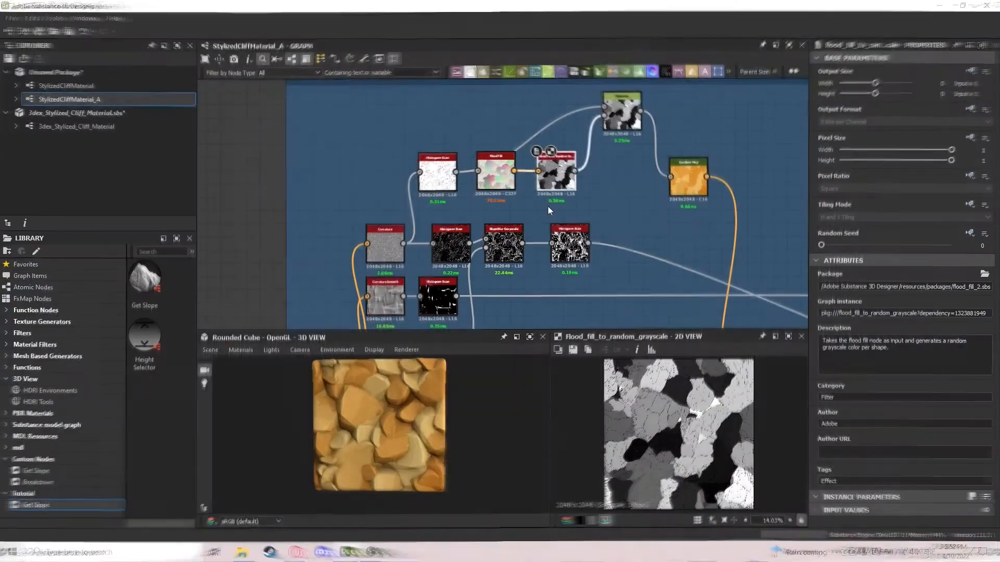
left_click_drag(365, 412, 415, 404)
left_click_drag(415, 404, 385, 405)
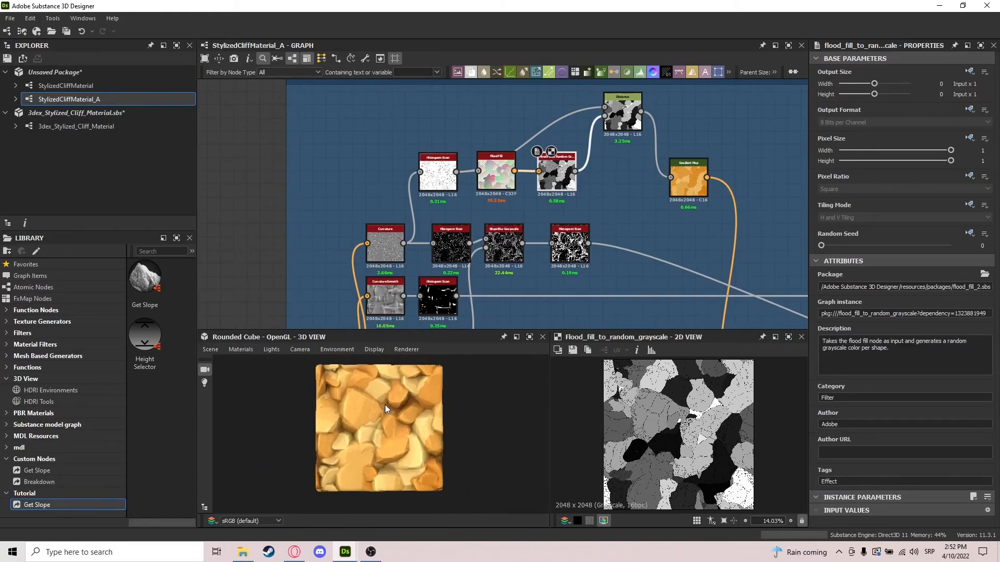
left_click(437, 174)
scroll(896, 472, "down", 1)
left_click_drag(907, 492, 916, 493)
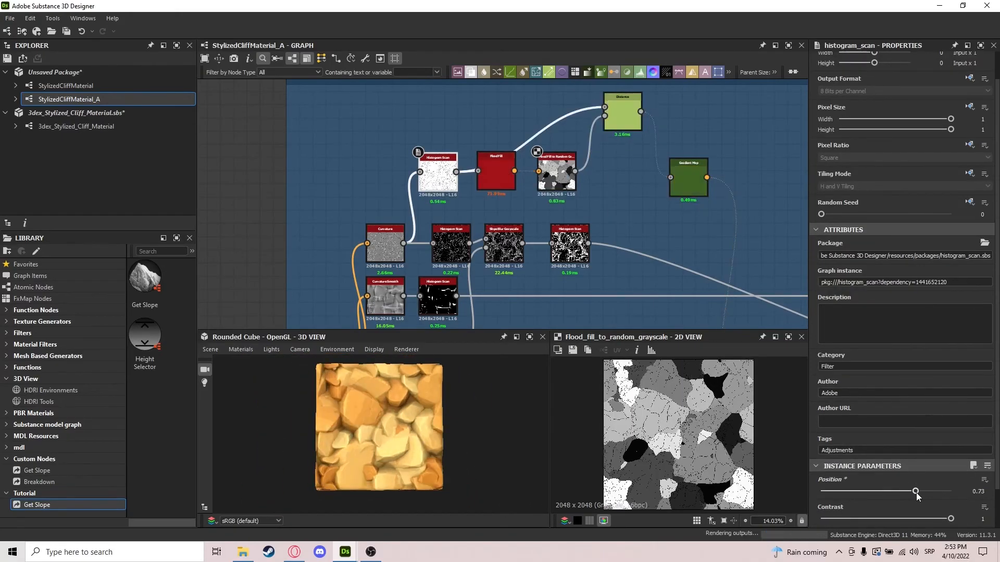